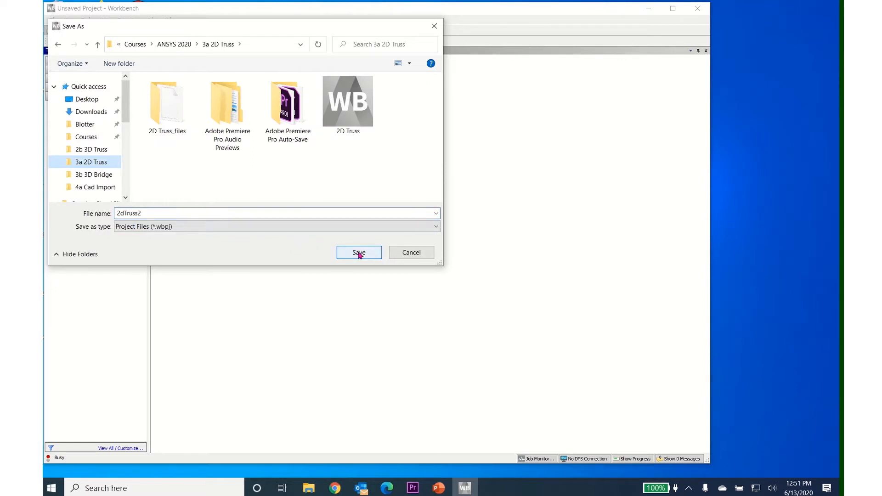
# Step: Save the project as 2dTruss2 and add a Static Structural analysis system to the project schematic
pyautogui.click(358, 252)
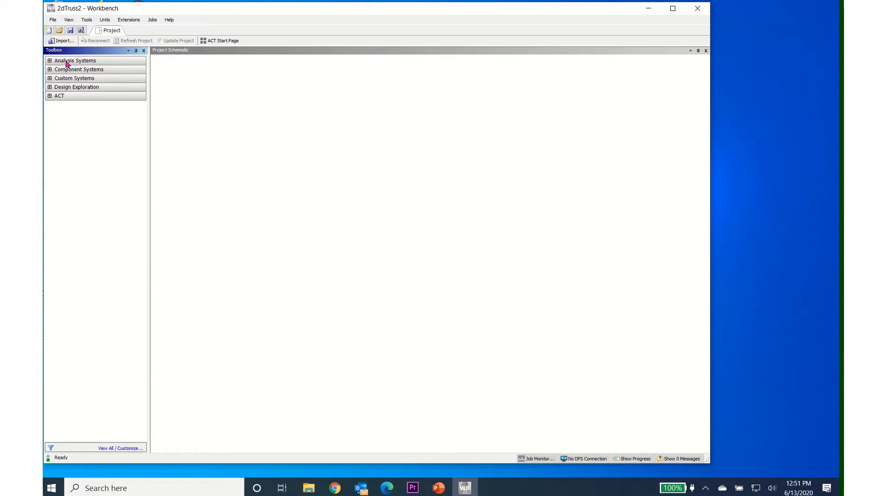
pyautogui.click(49, 61)
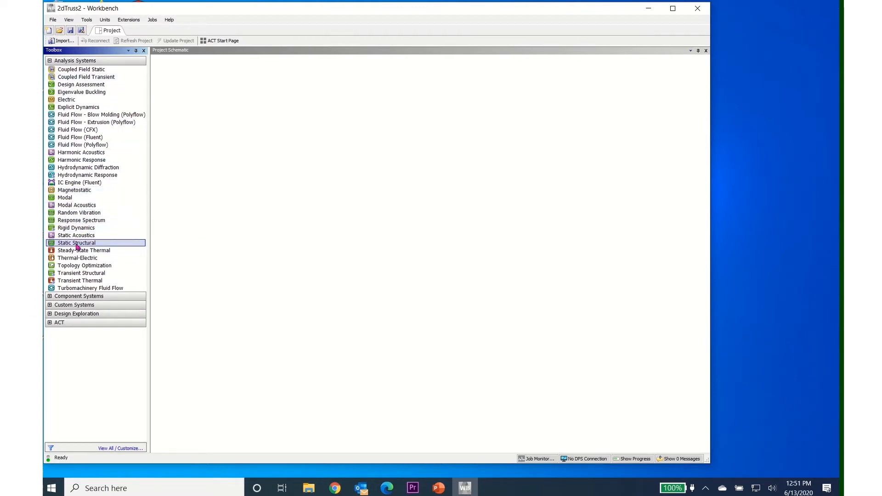
pyautogui.moveTo(76, 247); pyautogui.dragTo(203, 106)
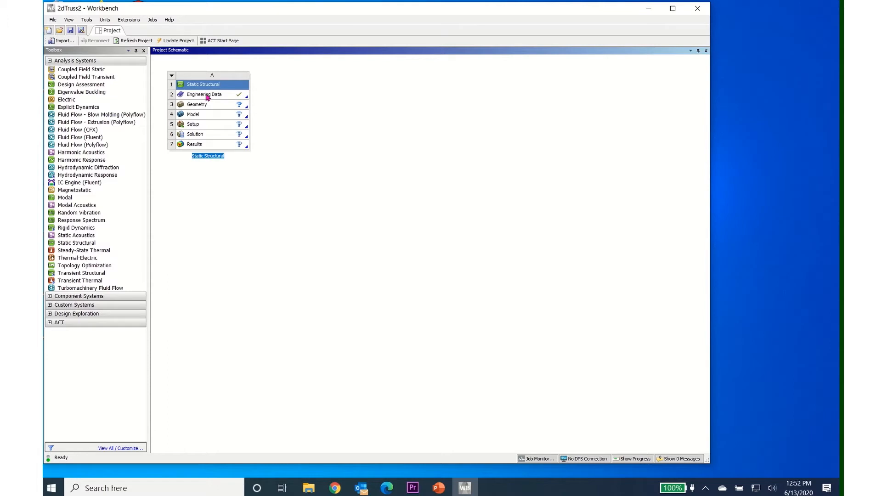
# Step: Add Aluminum Alloy from the General Materials source to the Static Structural system's engineering data, and return to the project schematic
pyautogui.doubleClick(207, 95)
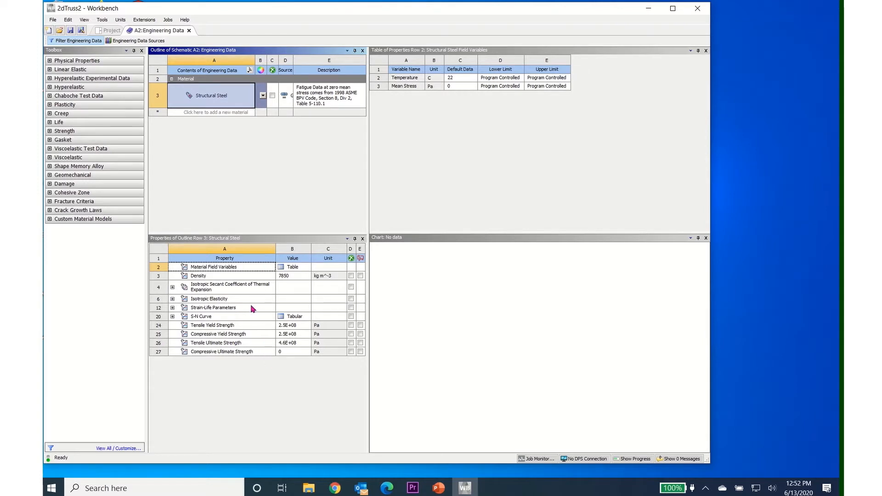
pyautogui.click(146, 41)
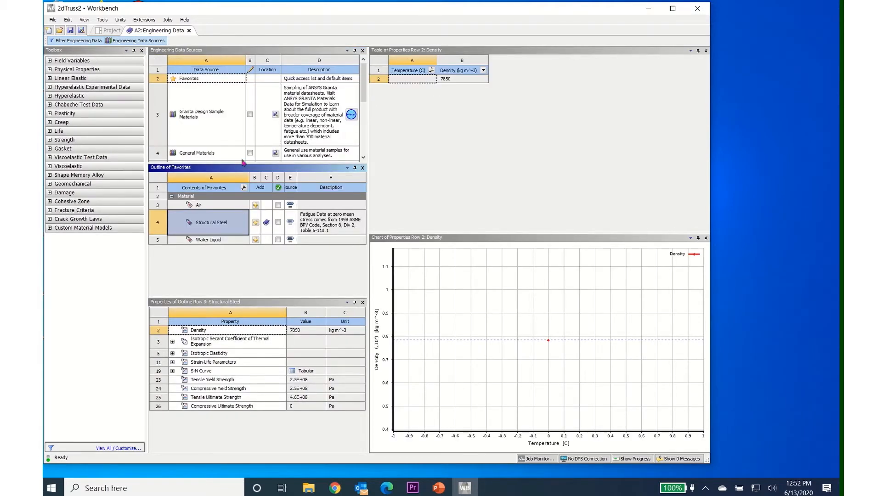
pyautogui.scroll(-3, 241, 134)
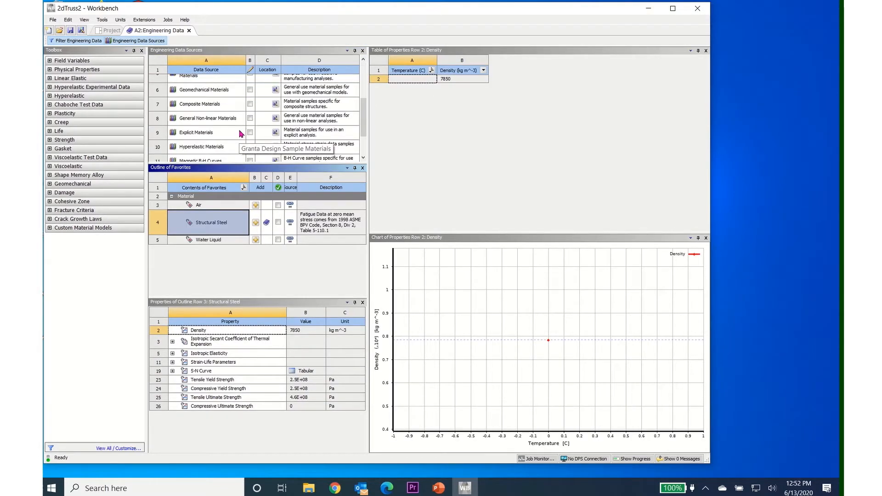
pyautogui.scroll(3, 241, 133)
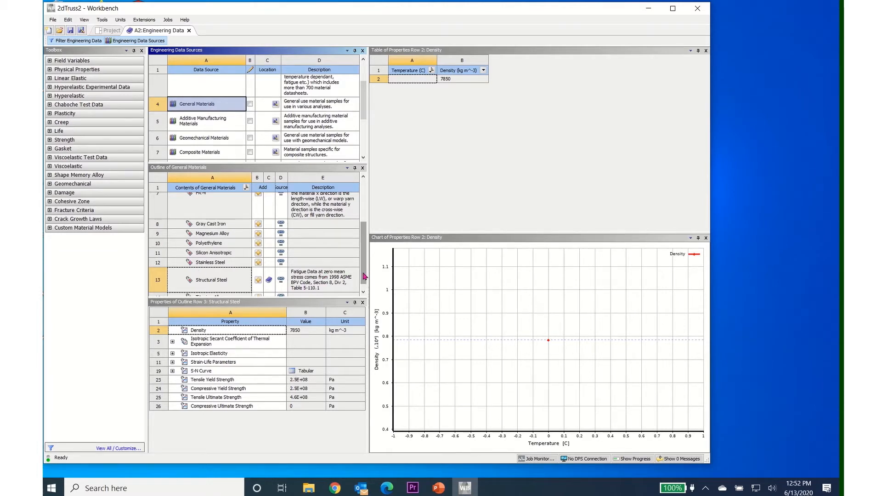
pyautogui.moveTo(365, 277); pyautogui.dragTo(368, 221)
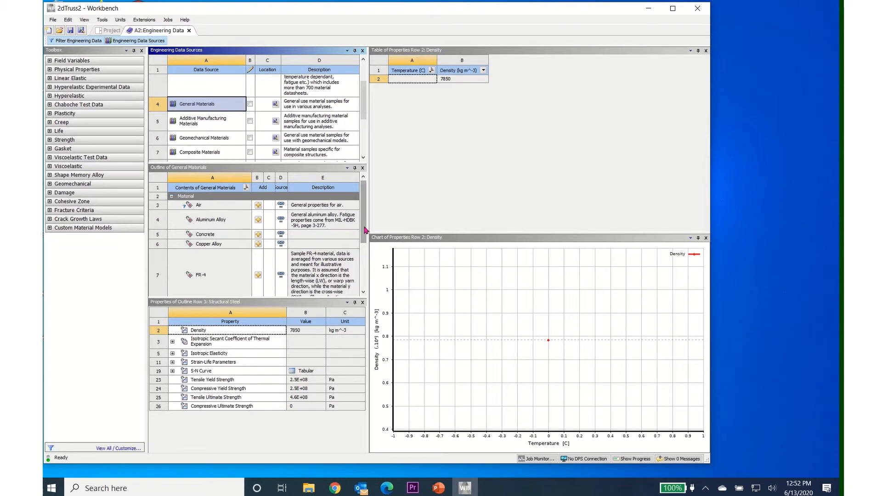
pyautogui.moveTo(368, 219)
pyautogui.mouseDown()
pyautogui.moveTo(363, 246)
pyautogui.moveTo(365, 232)
pyautogui.mouseUp()
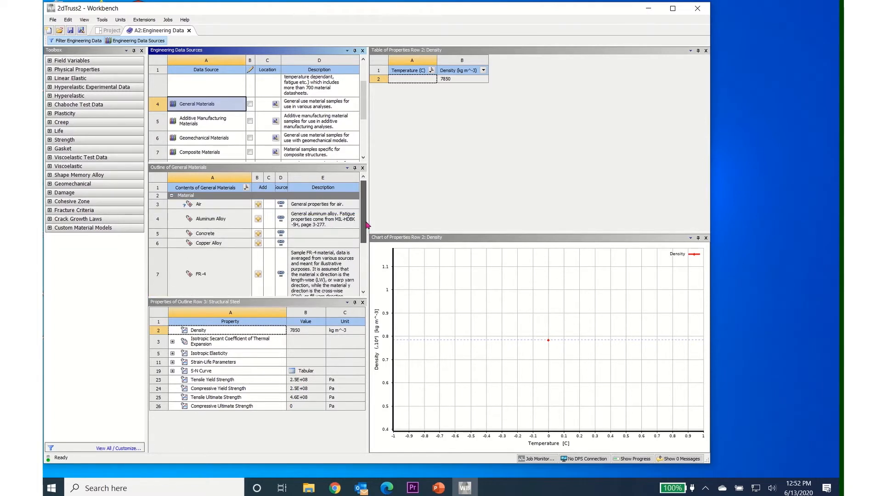
pyautogui.click(203, 221)
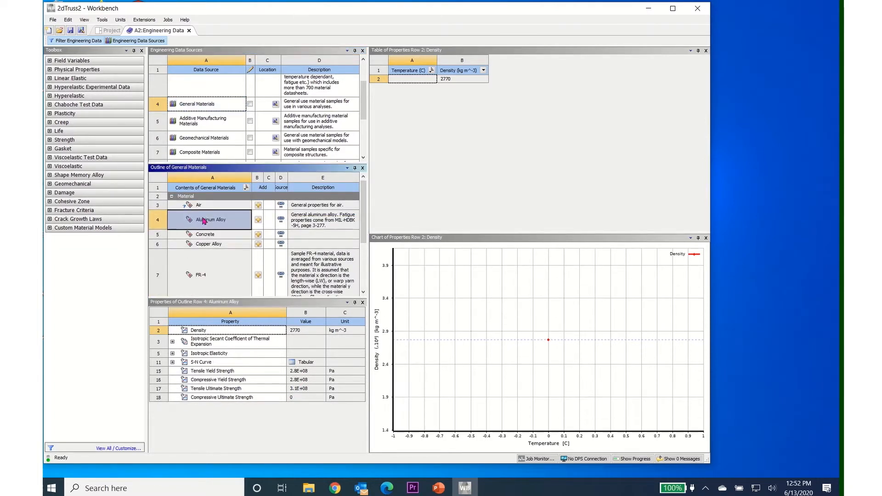
pyautogui.click(259, 220)
pyautogui.click(130, 41)
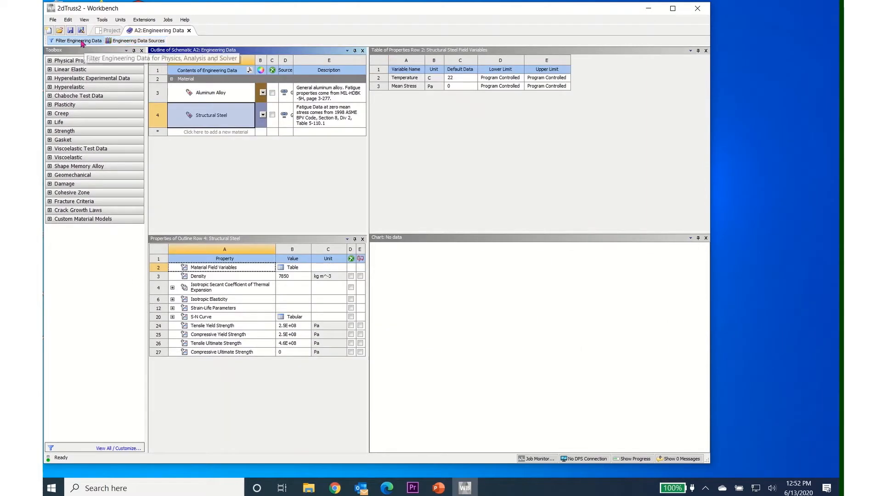
pyautogui.click(219, 94)
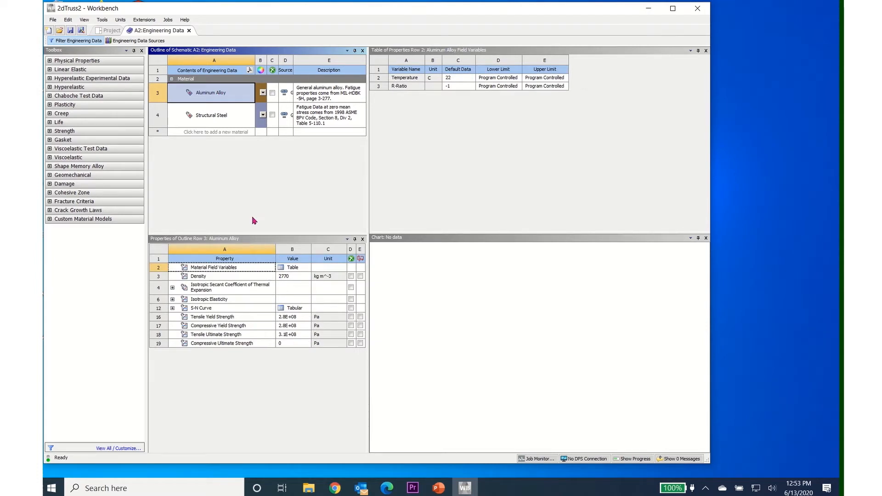
pyautogui.click(190, 31)
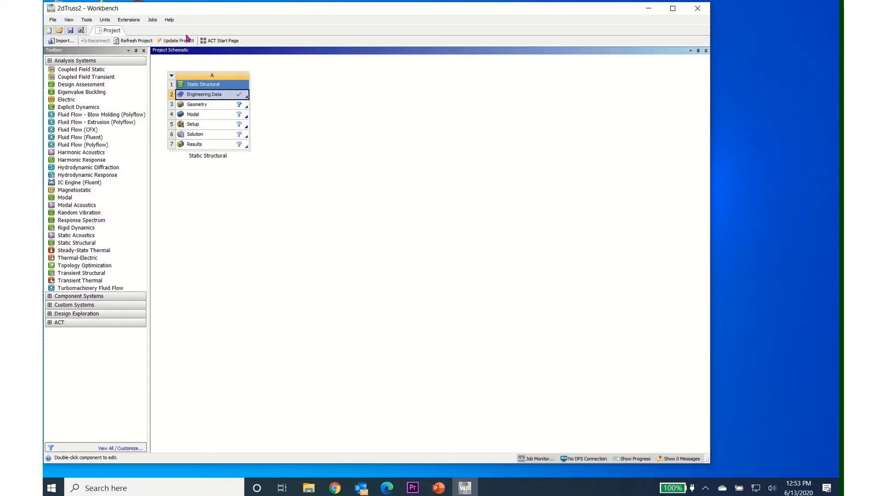
# Step: Open the Static Structural geometry in SpaceClaim and set the XY plane as the sketch plane, viewed face-on along Z
pyautogui.doubleClick(199, 106)
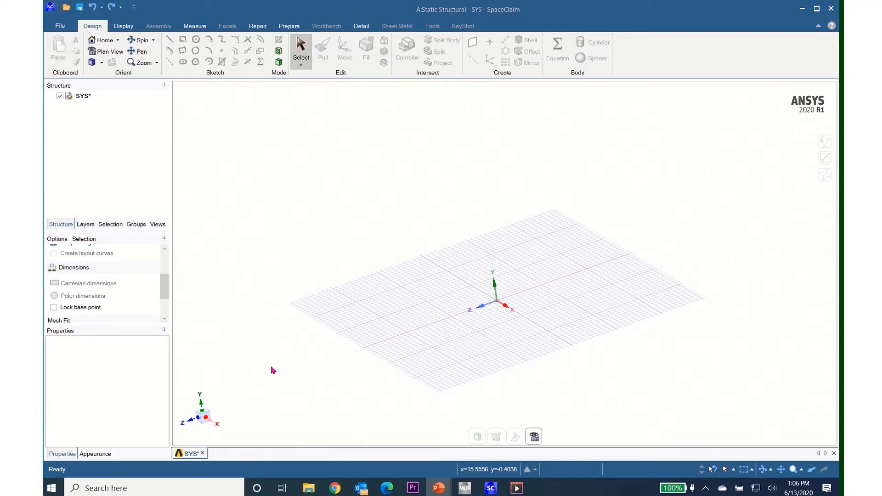
pyautogui.rightClick(487, 324)
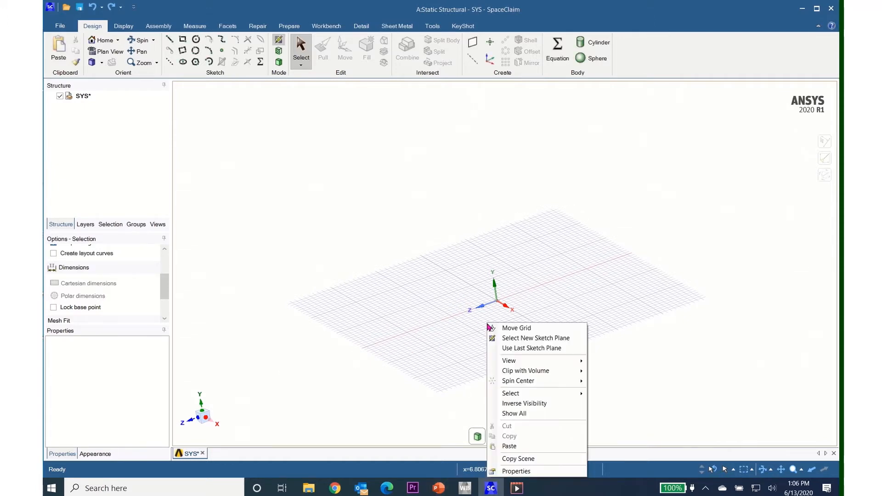
pyautogui.click(511, 338)
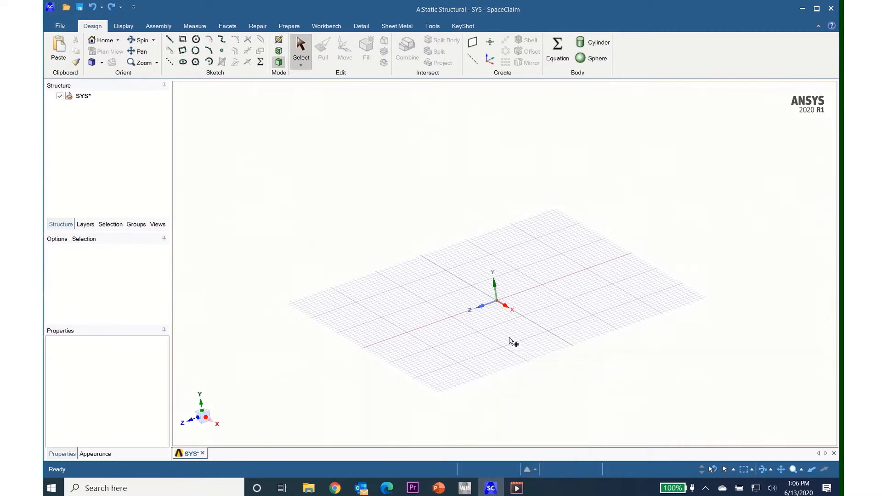
pyautogui.click(508, 305)
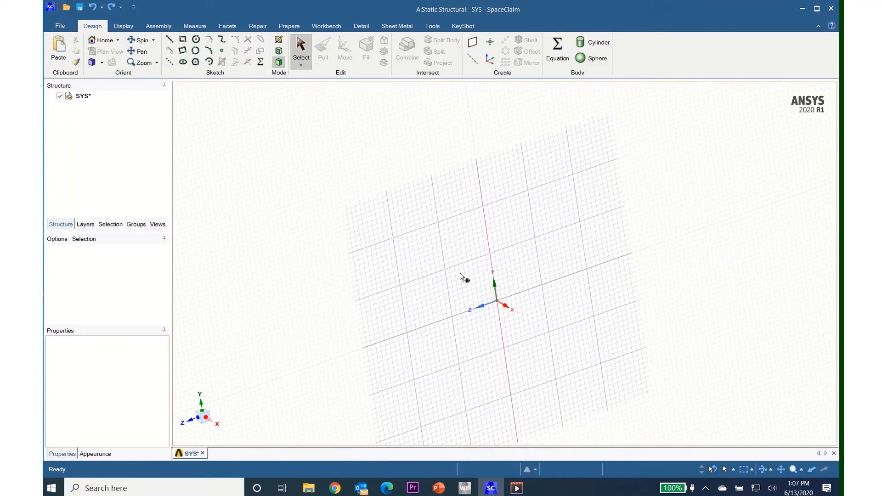
pyautogui.click(521, 297)
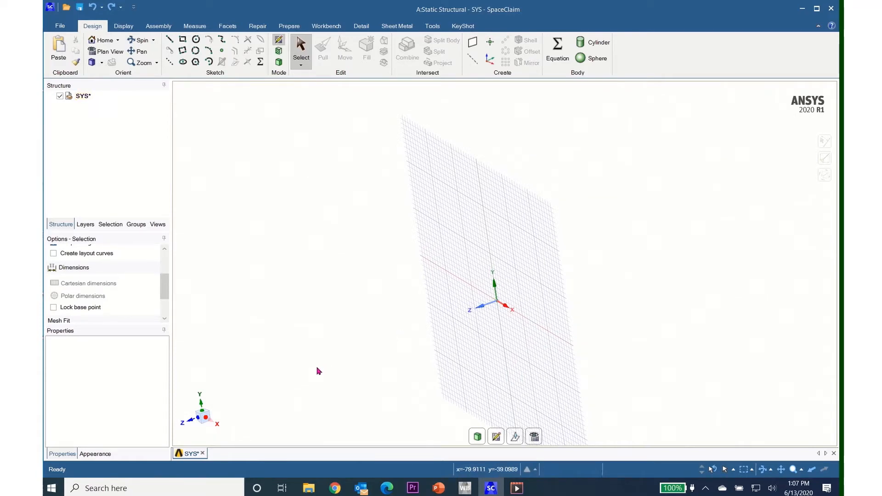
pyautogui.click(191, 421)
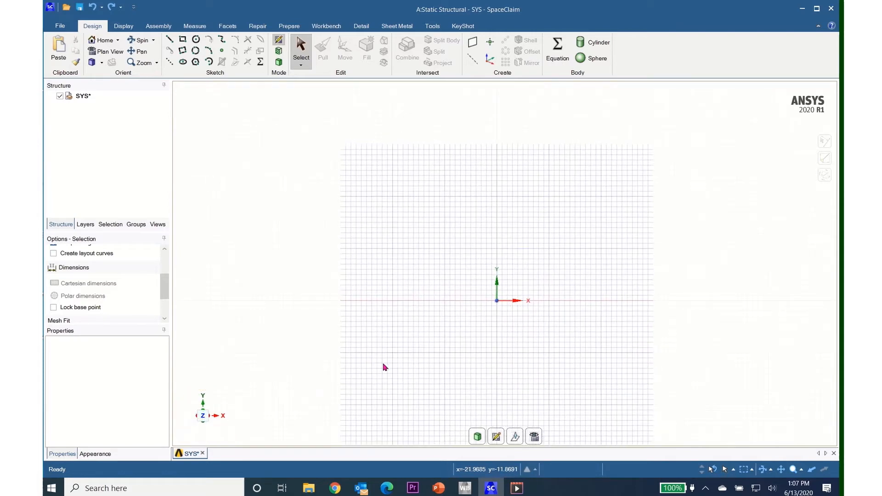
pyautogui.keyDown('shift'); pyautogui.moveTo(384, 367); pyautogui.dragTo(387, 314, button='middle'); pyautogui.keyUp('shift')
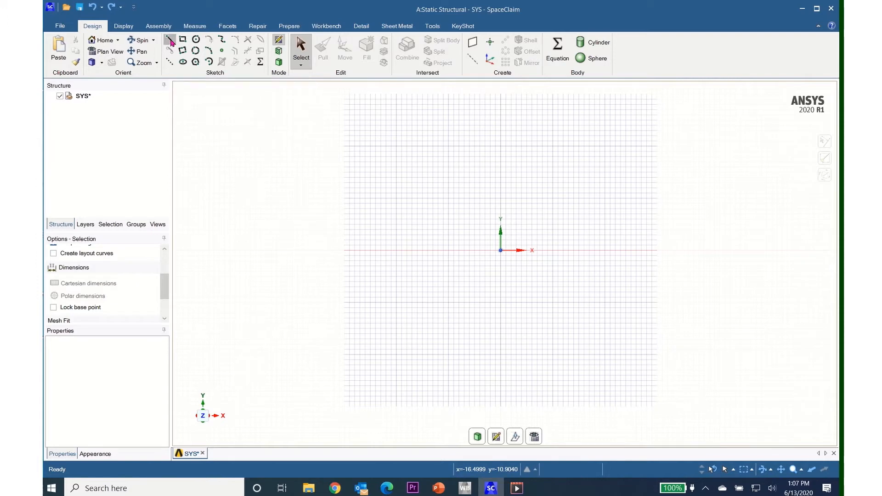
# Step: Sketch a vertical line from the origin using Cartesian dimensions, with X set to 0 and Y to 3000 mm
pyautogui.click(170, 43)
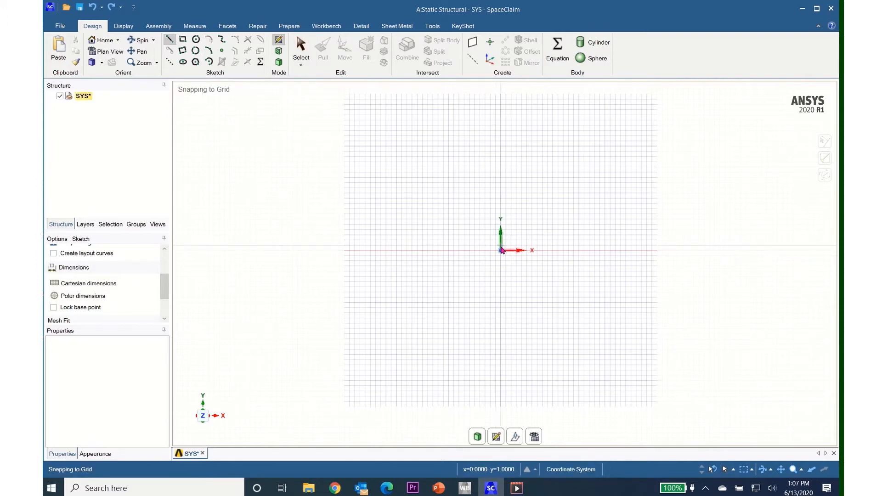
pyautogui.click(501, 250)
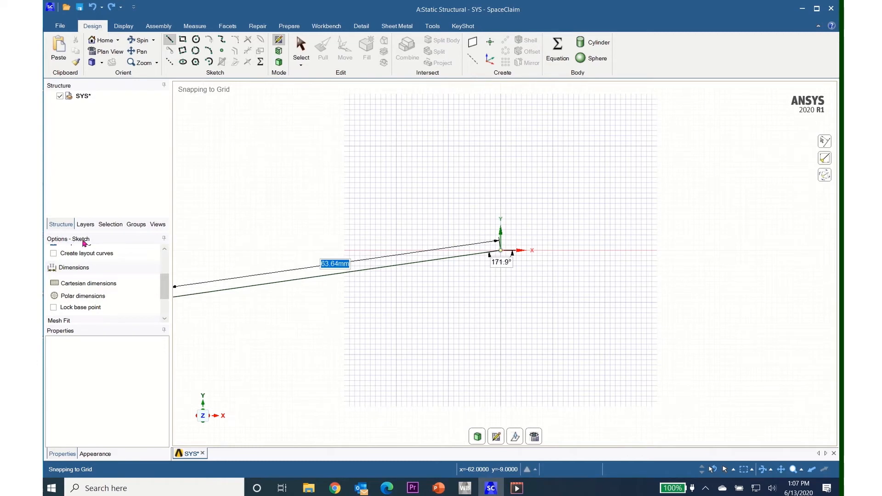
pyautogui.moveTo(167, 294)
pyautogui.mouseDown()
pyautogui.moveTo(170, 269)
pyautogui.moveTo(165, 293)
pyautogui.mouseUp()
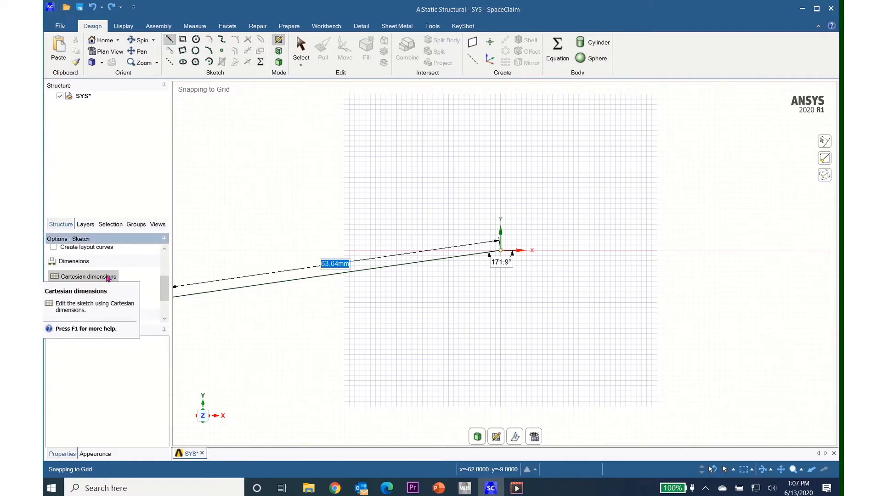
pyautogui.click(108, 277)
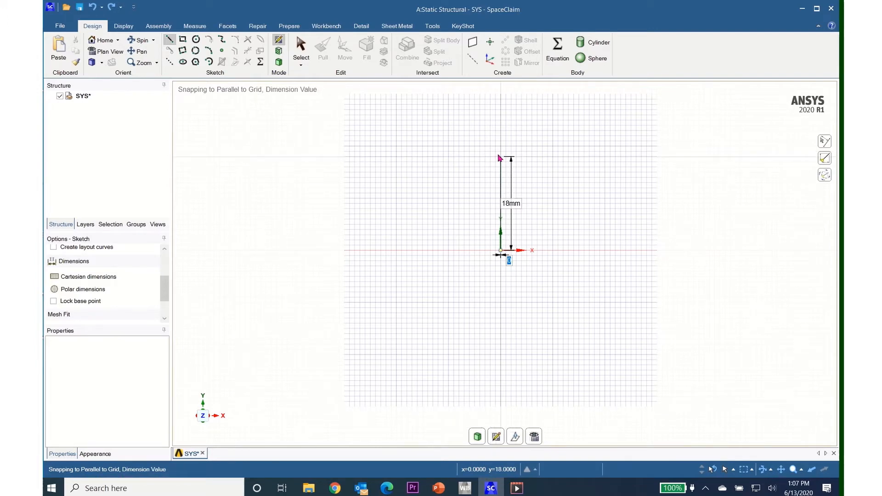
pyautogui.write('0')
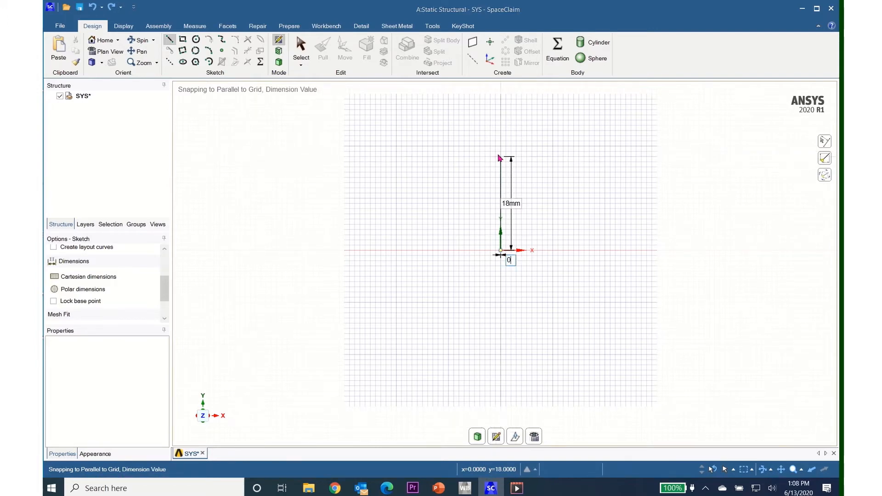
pyautogui.press('Tab')
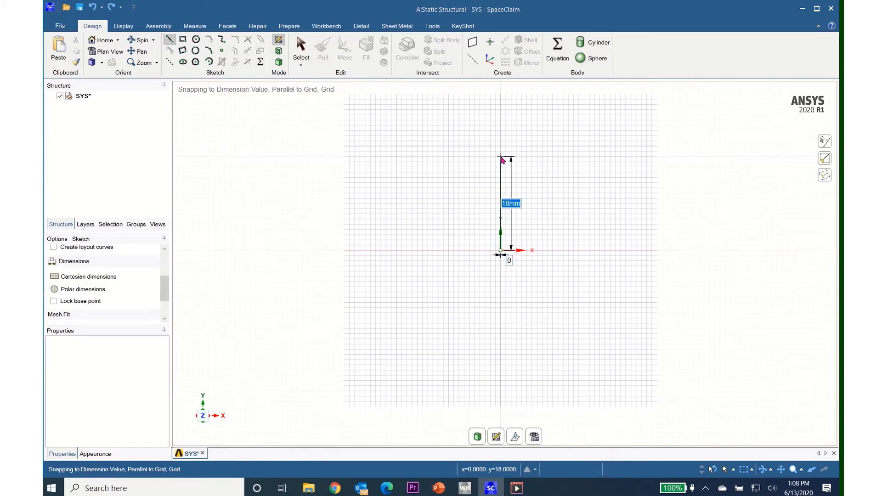
pyautogui.write('3000')
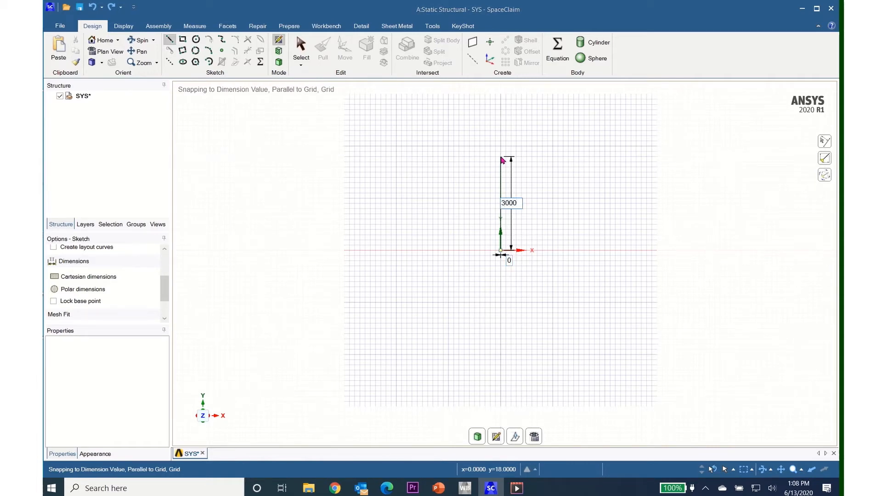
pyautogui.press('Return')
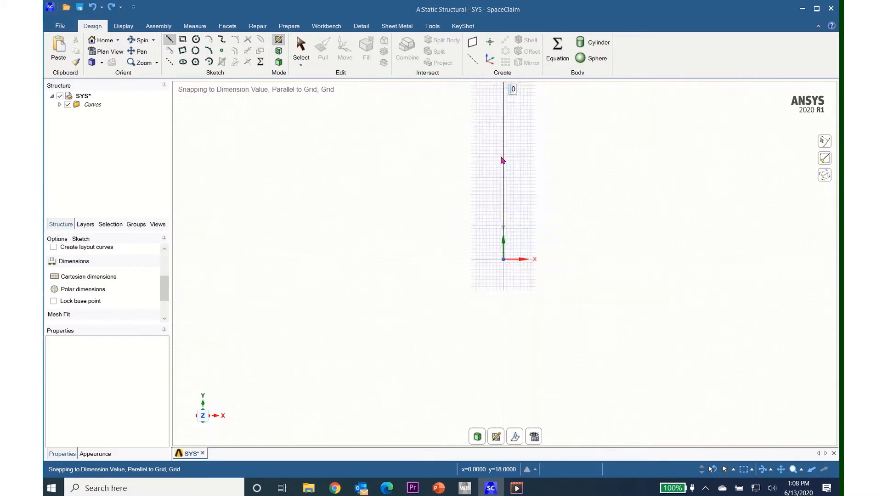
# Step: Draw a 4000 mm horizontal line in the positive X direction from the upper end of the vertical line
pyautogui.click(505, 128)
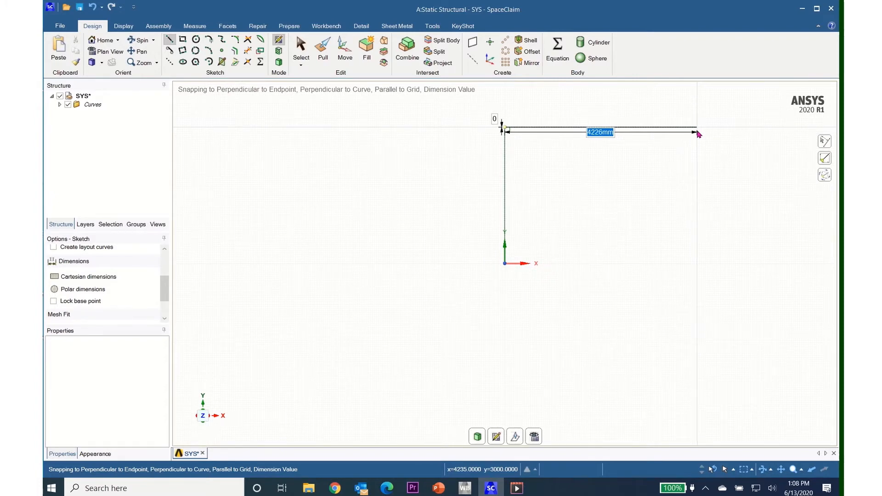
pyautogui.write('4000')
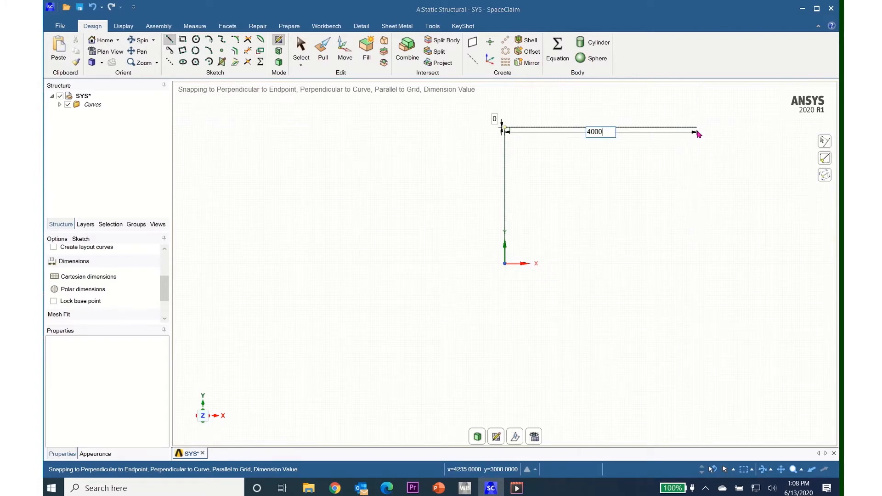
pyautogui.press('Tab')
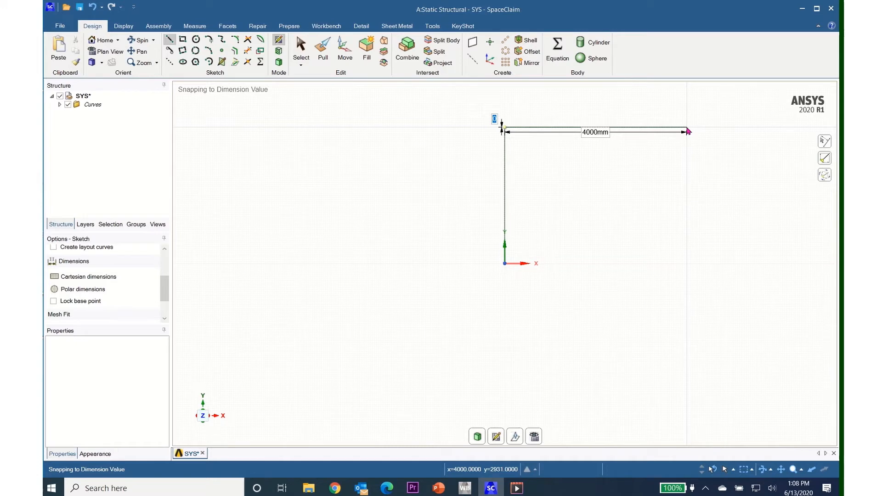
pyautogui.press('Return')
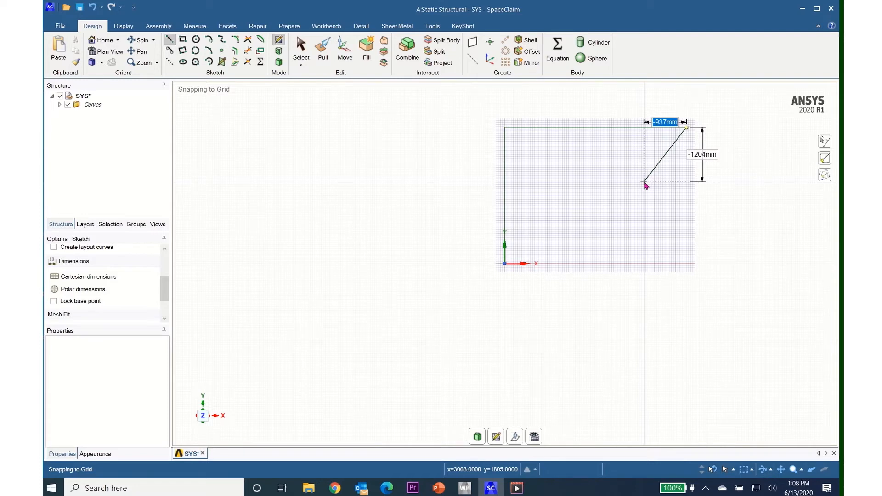
# Step: Draw a line from the free end of the 4000 mm top member with X offset -1000 mm and Y offset -2000 mm
pyautogui.write('-1')
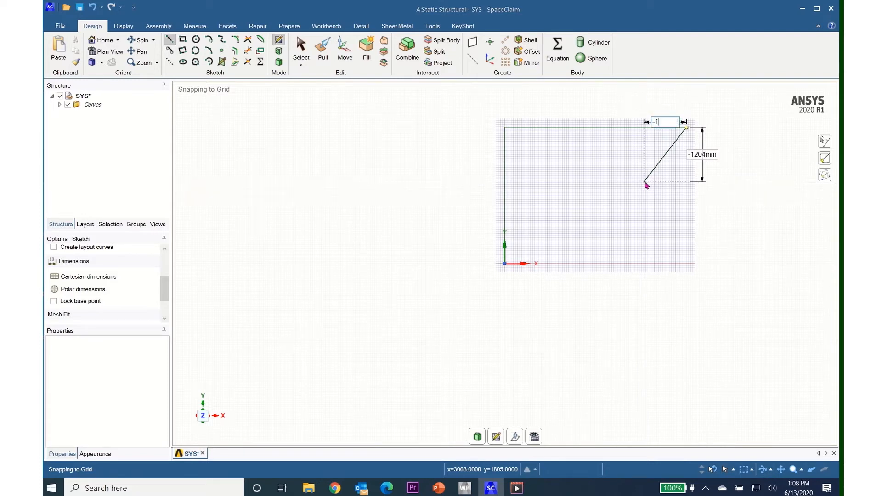
pyautogui.write('000')
pyautogui.press('Tab')
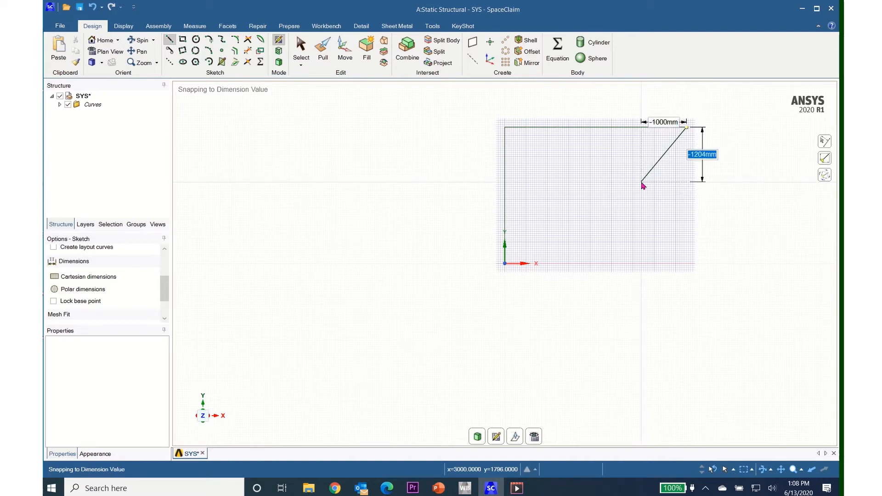
pyautogui.write('-2')
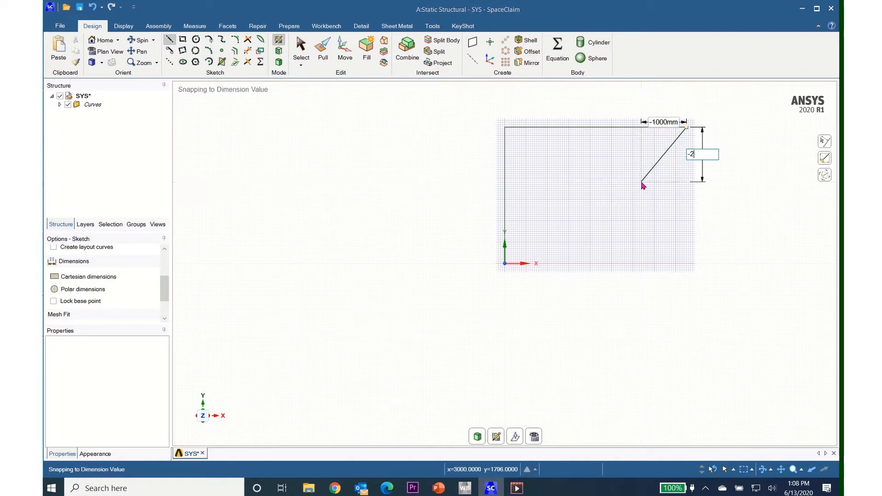
pyautogui.write('000')
pyautogui.press('Return')
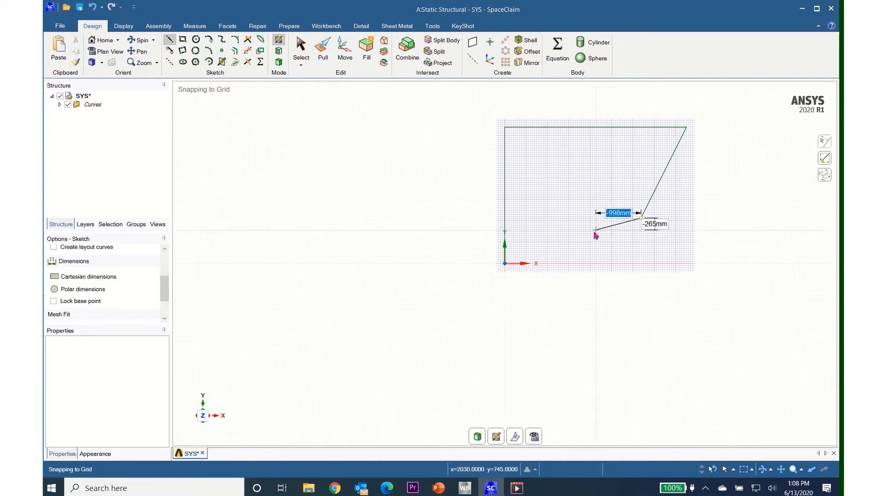
# Step: Close the truss outline with a line to the origin, and add a diagonal from the vertical member's upper end to the lower-right joint
pyautogui.click(504, 265)
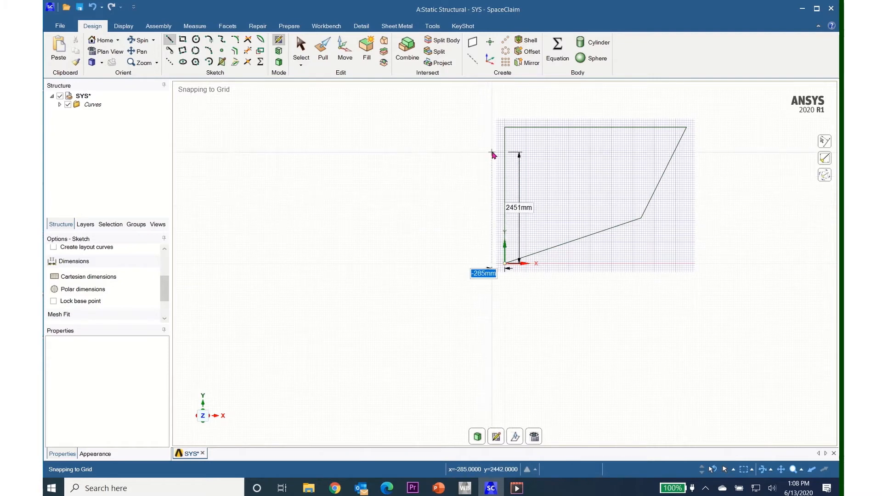
pyautogui.press('Escape')
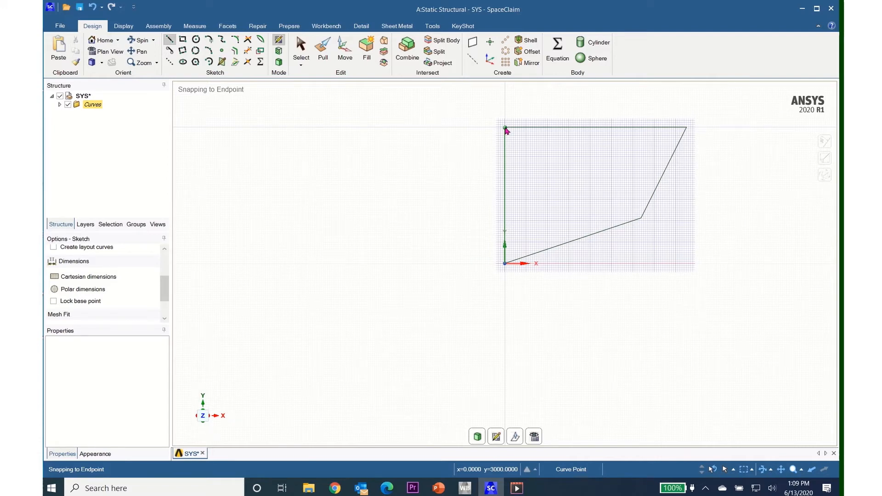
pyautogui.click(505, 128)
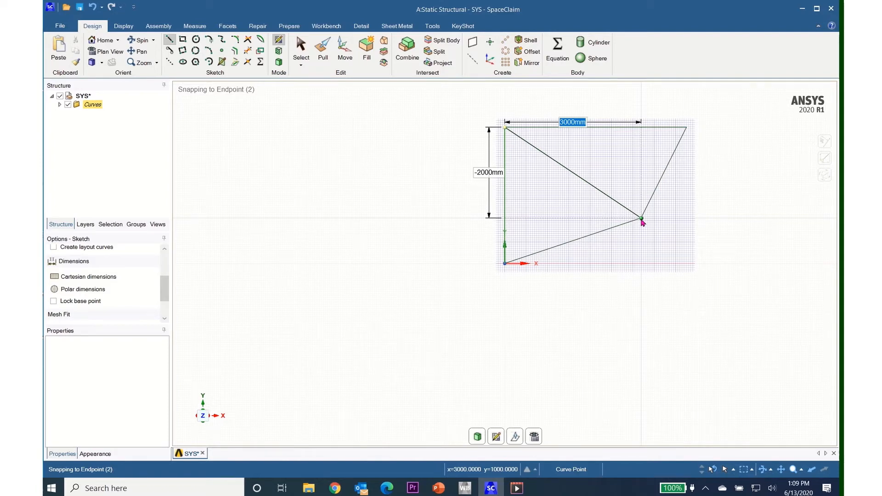
pyautogui.click(642, 220)
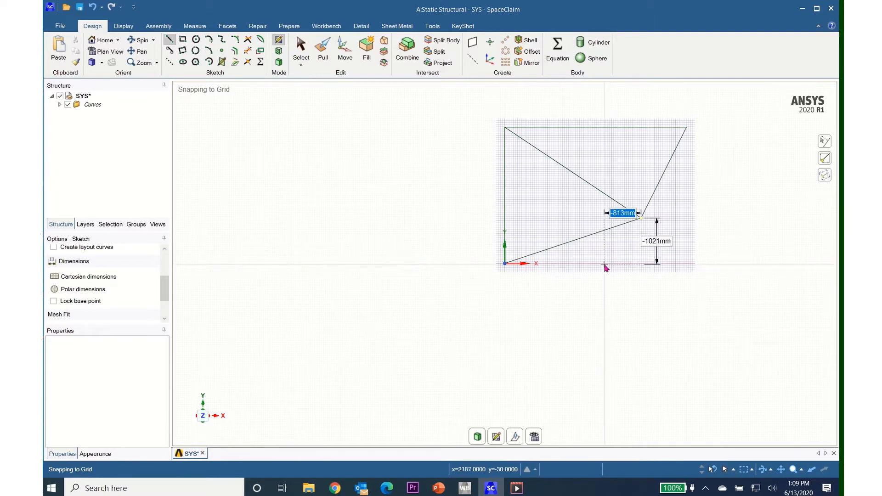
pyautogui.press('Escape')
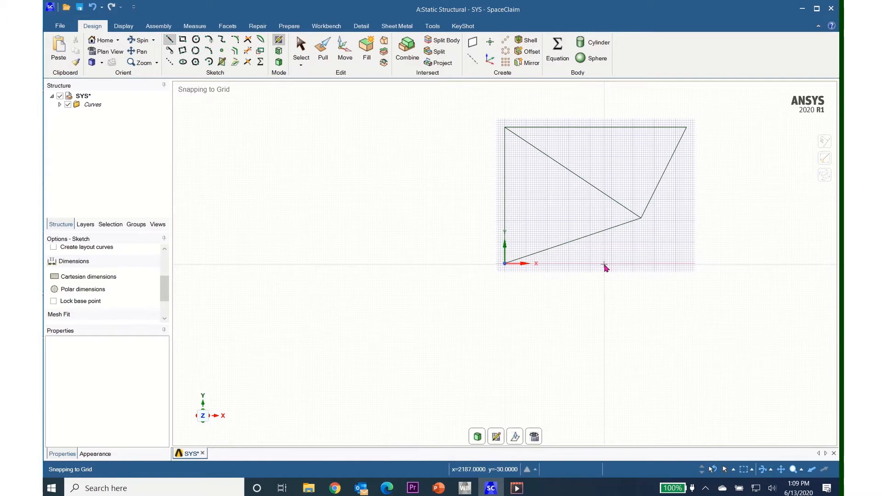
pyautogui.press('Escape')
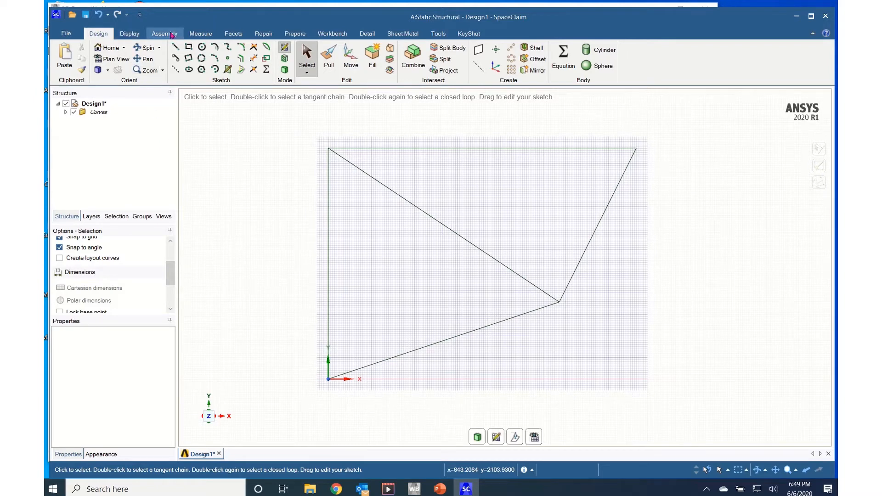
# Step: Insert solid Rectangle and solid Circle beam profiles from the profile library
pyautogui.click(300, 33)
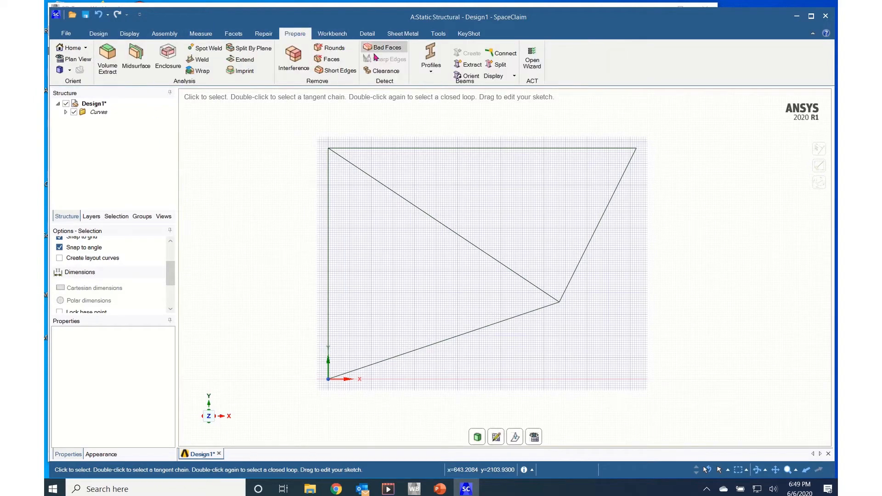
pyautogui.click(434, 73)
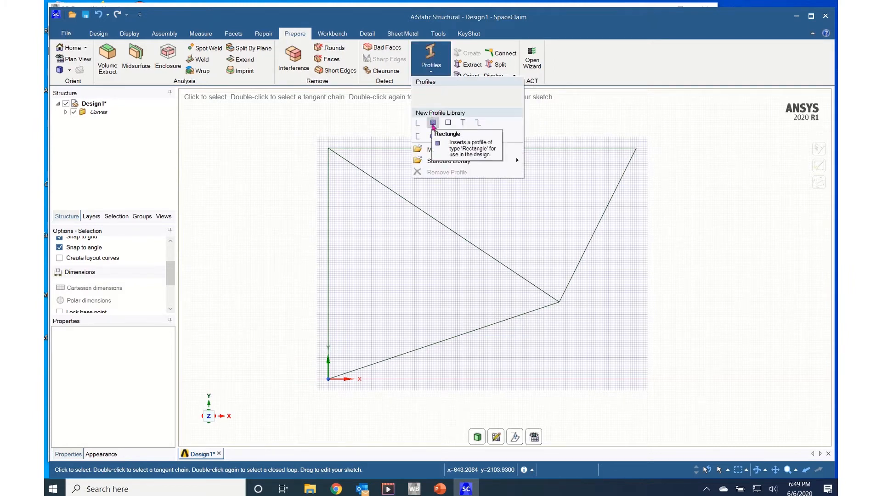
pyautogui.click(433, 123)
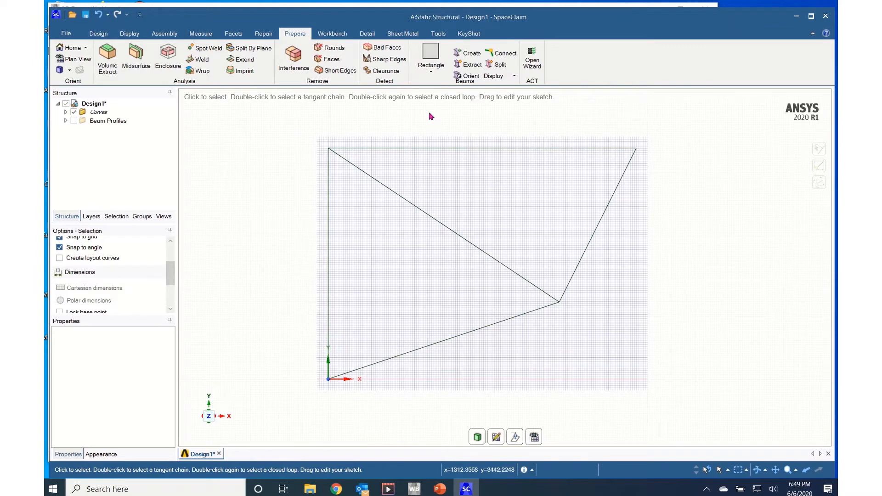
pyautogui.click(431, 73)
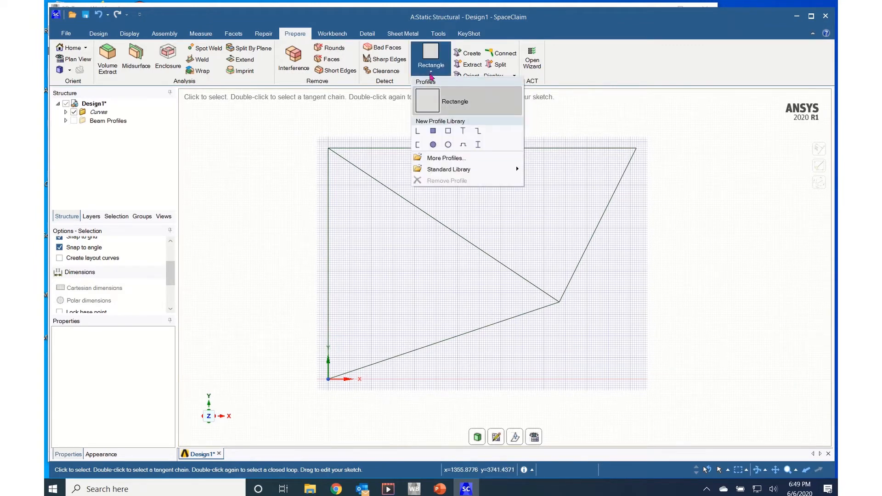
pyautogui.click(432, 145)
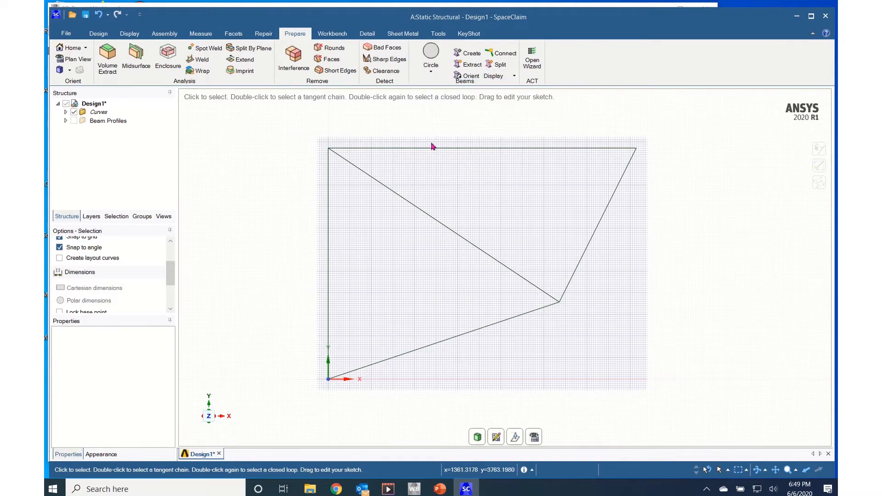
# Step: Add Rectangular Tube, Circular Tube and a second solid Circle beam profile to the design
pyautogui.click(431, 74)
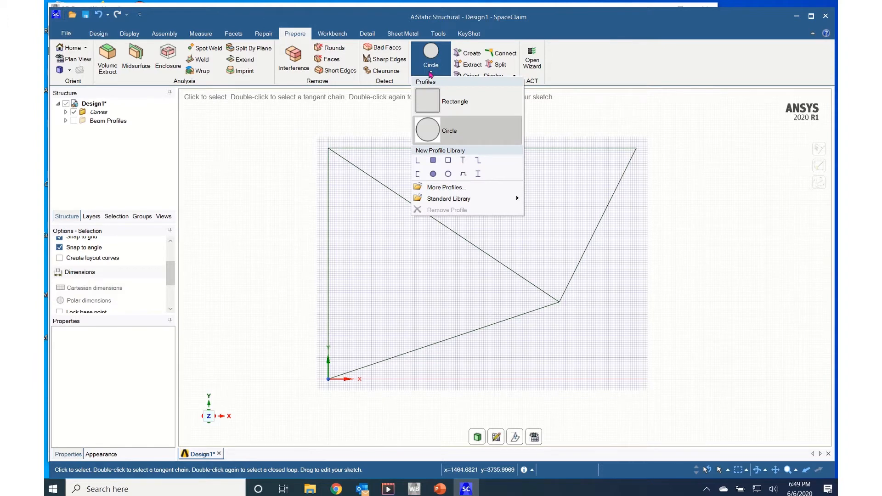
pyautogui.click(448, 161)
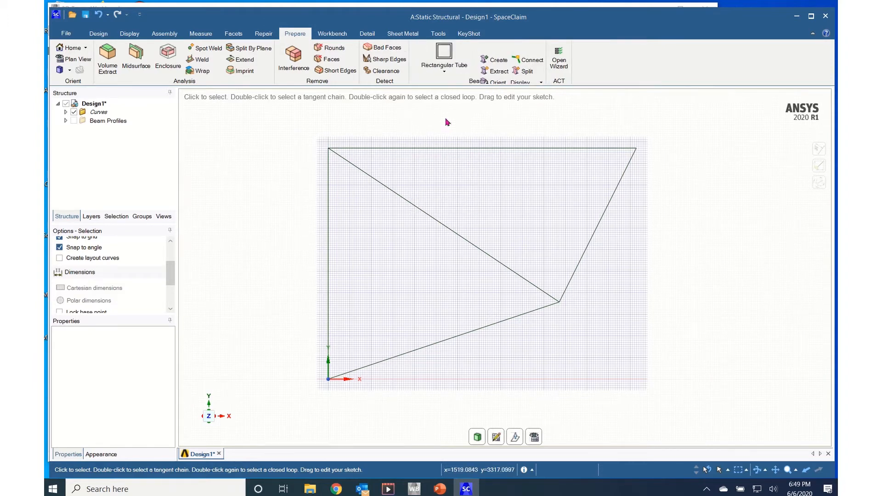
pyautogui.click(444, 73)
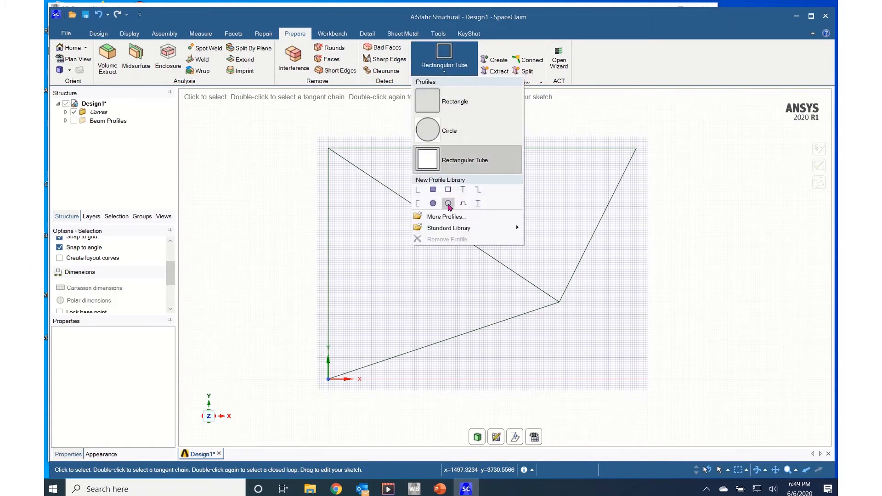
pyautogui.click(448, 204)
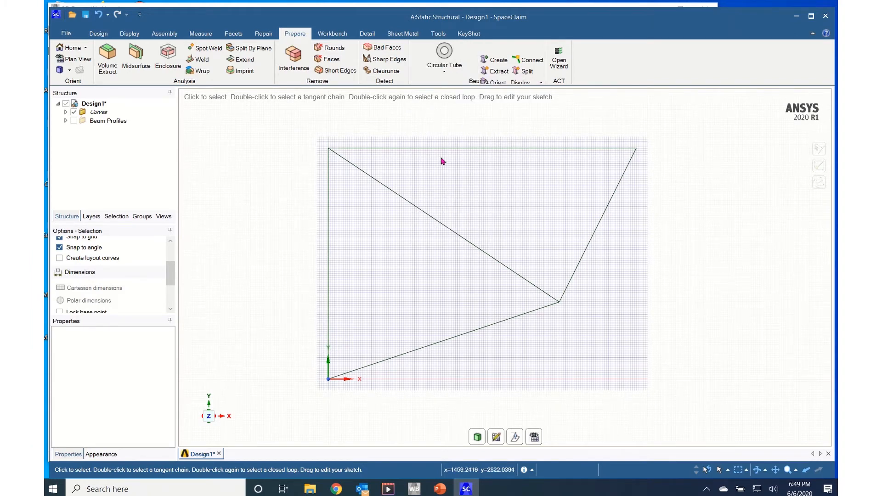
pyautogui.click(444, 72)
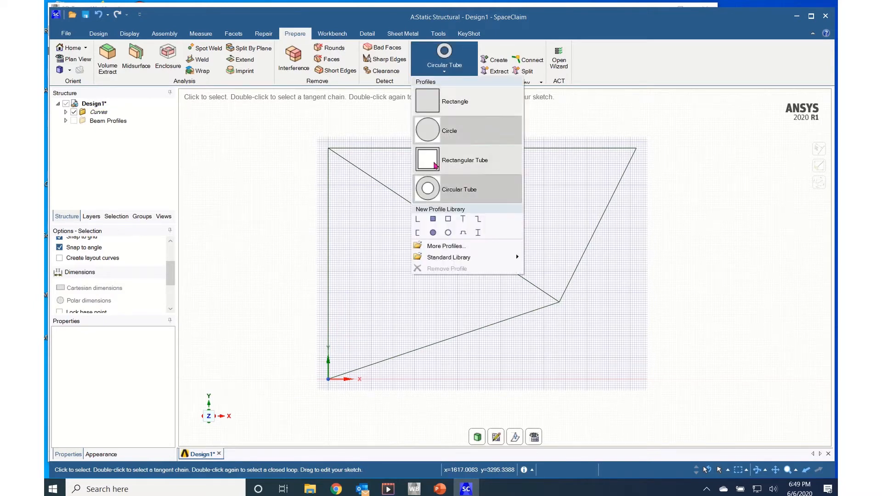
pyautogui.click(433, 232)
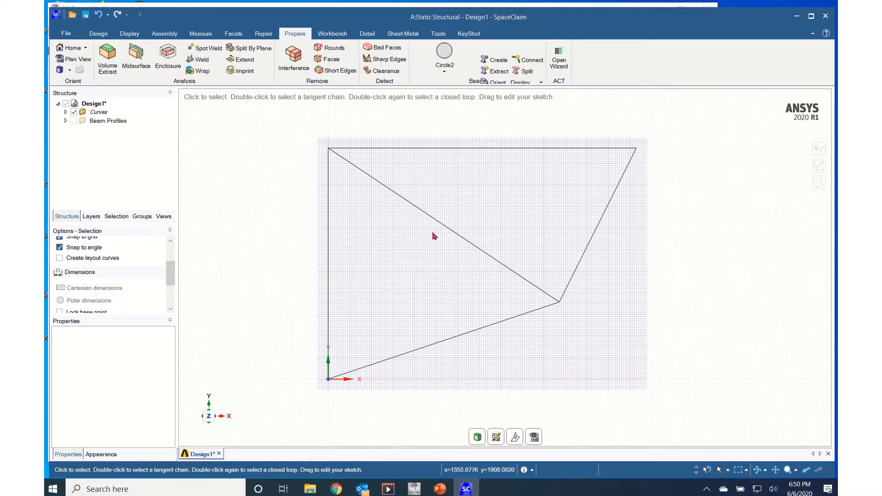
# Step: Open the Rectangle beam profile of the design for editing
pyautogui.click(67, 121)
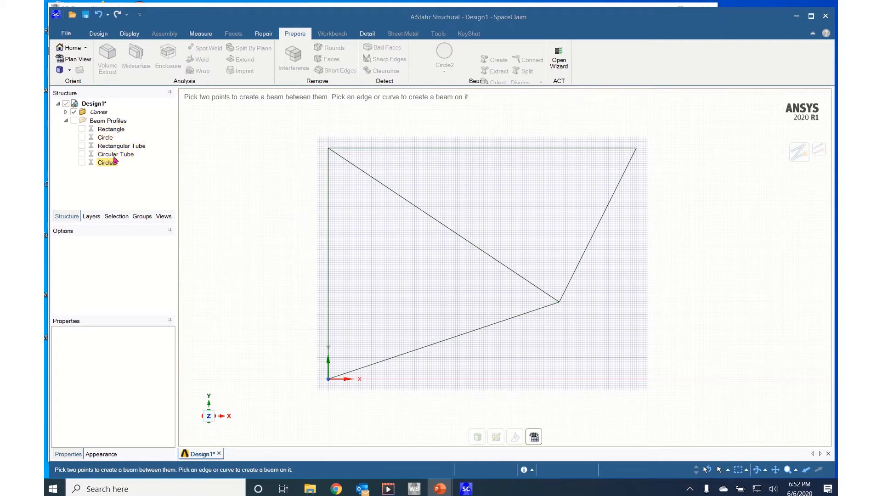
pyautogui.click(111, 130)
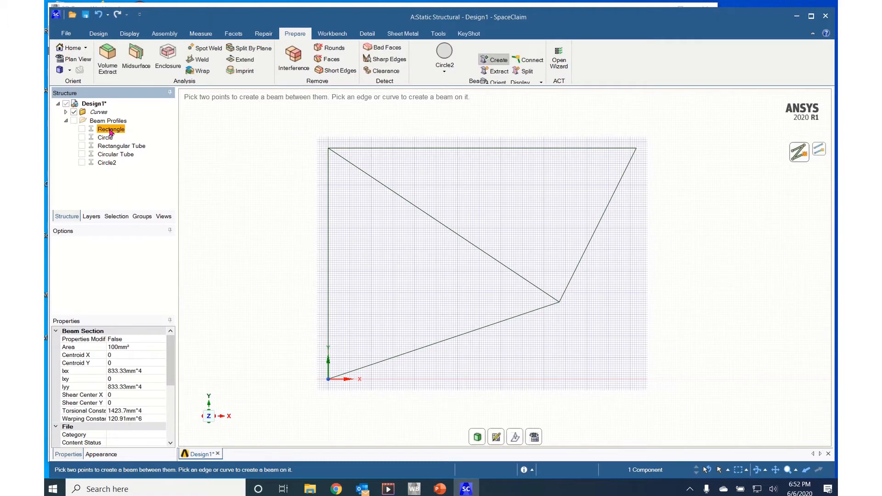
pyautogui.rightClick(110, 132)
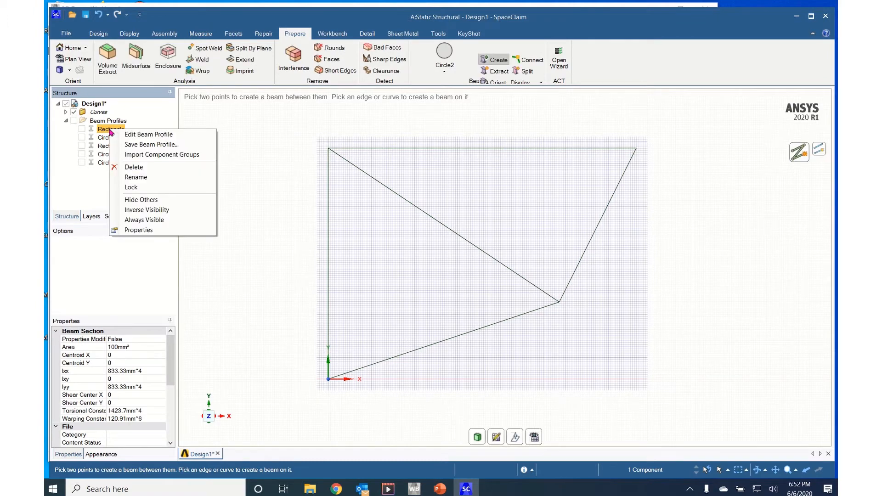
pyautogui.click(132, 136)
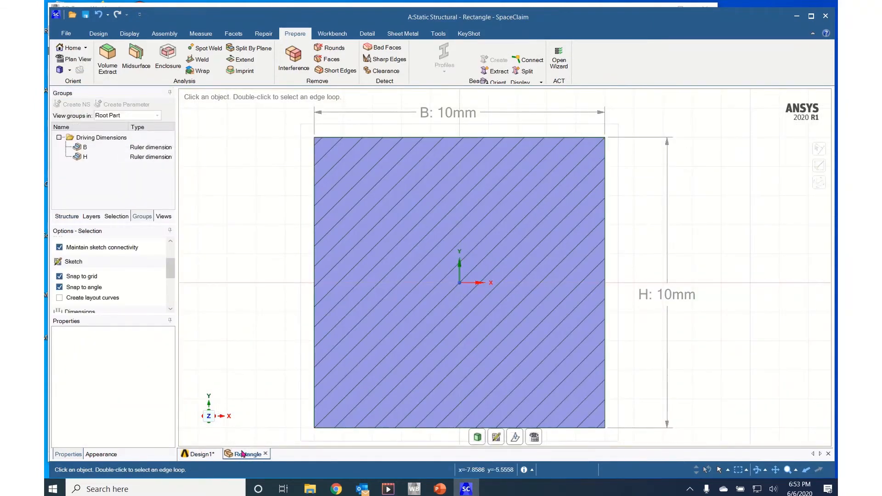
# Step: Set the rectangular profile's driving dimensions B and H to 100 mm each
pyautogui.click(140, 152)
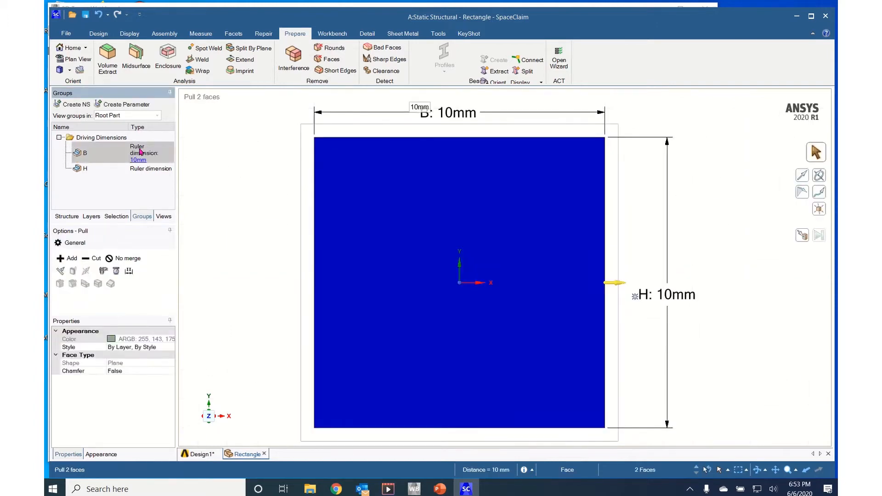
pyautogui.click(138, 161)
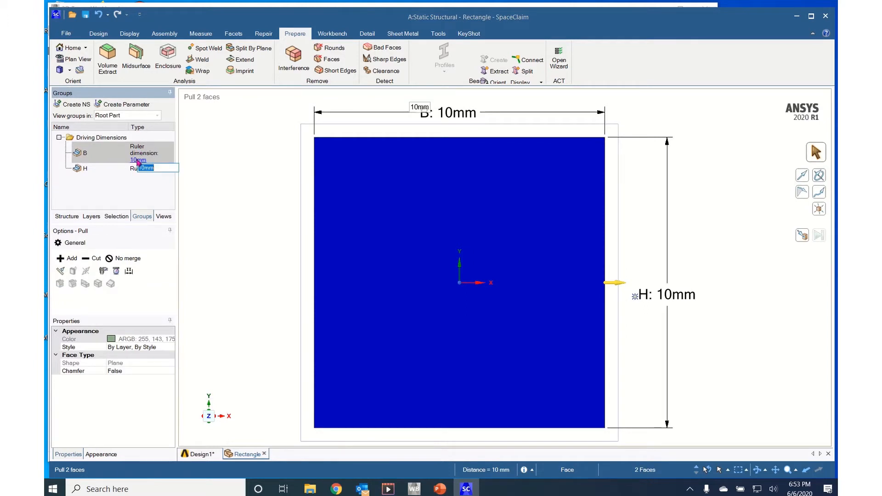
pyautogui.press('BackSpace')
pyautogui.press('Return')
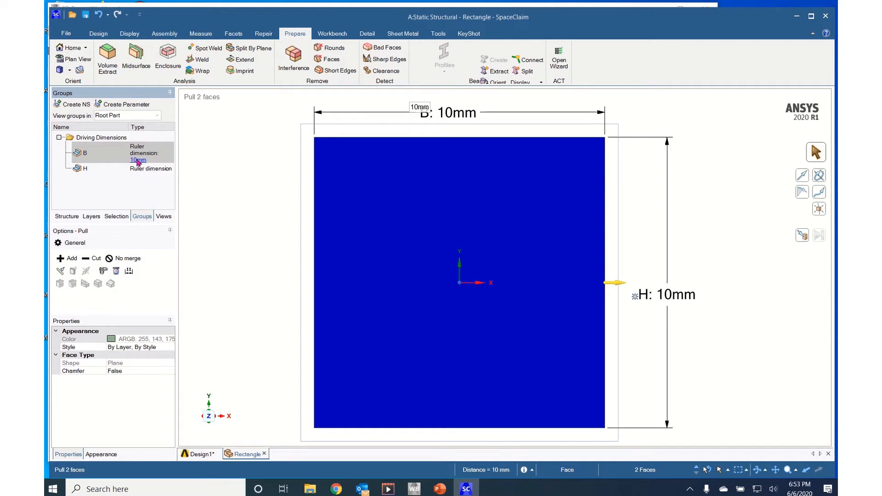
pyautogui.click(138, 158)
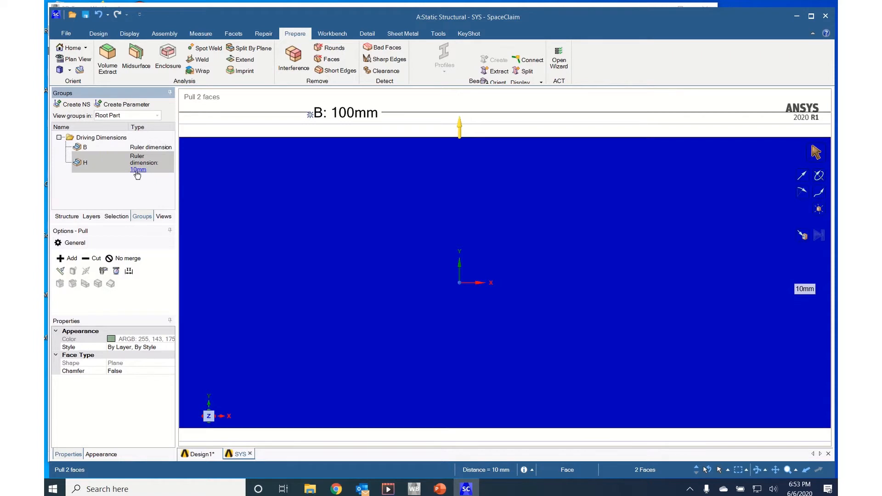
pyautogui.click(137, 170)
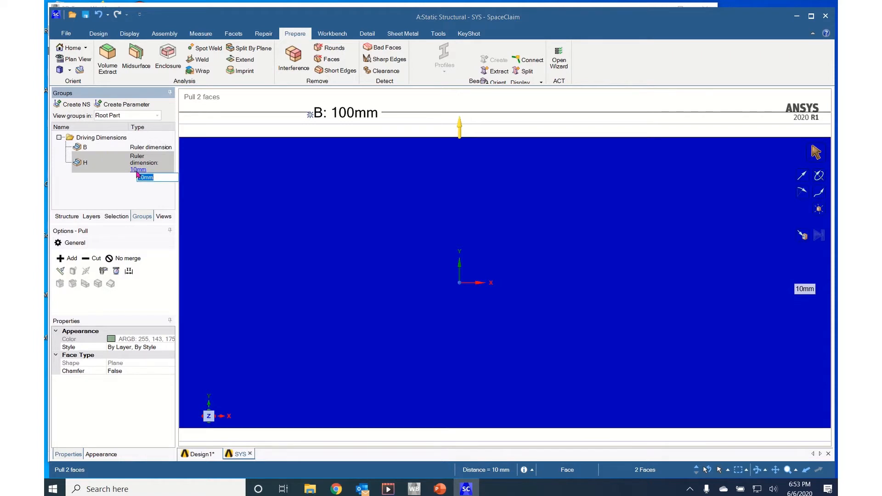
pyautogui.press('BackSpace')
pyautogui.write('100')
pyautogui.press('Return')
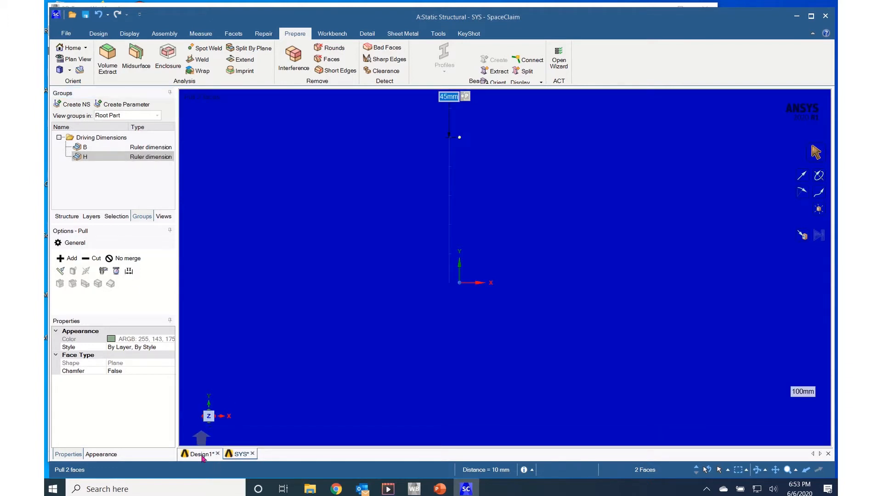
# Step: Return to the Design1 truss model and expand its Beam Profiles in the structure tree
pyautogui.moveTo(202, 457)
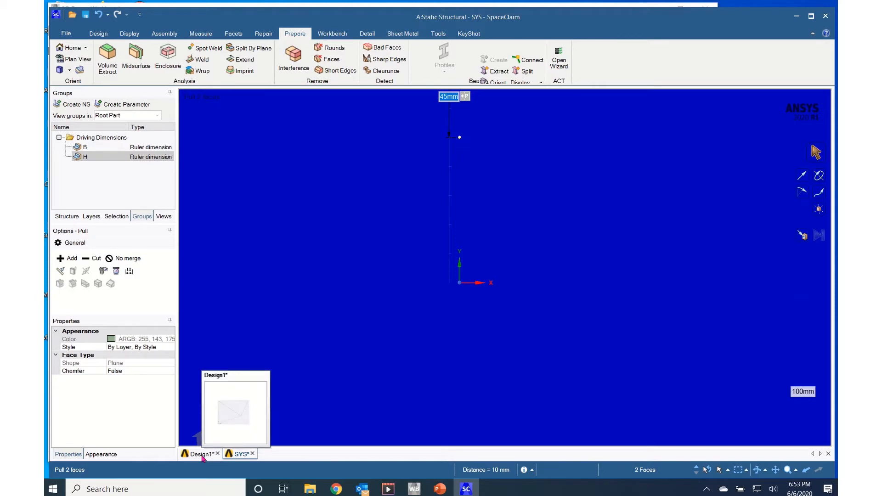
pyautogui.click(203, 455)
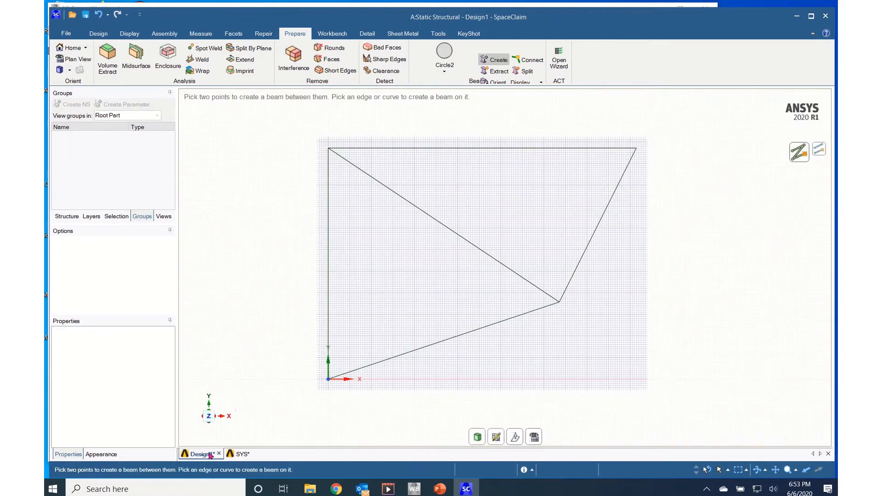
pyautogui.click(64, 218)
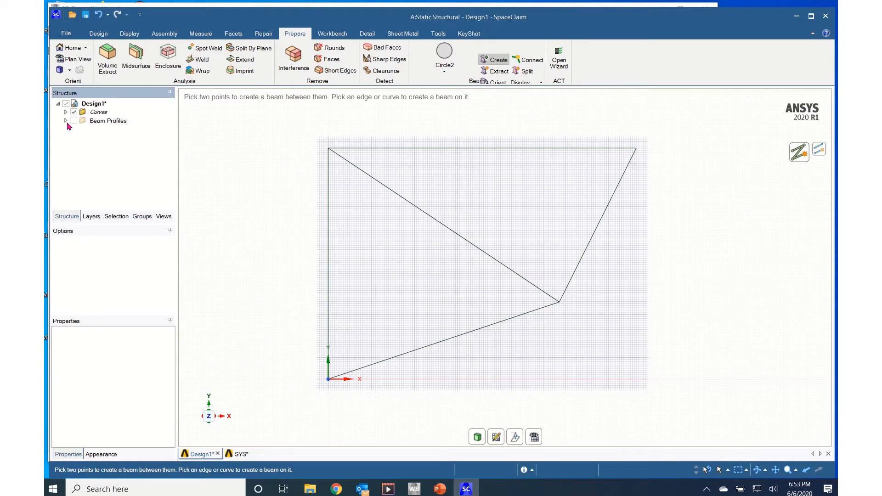
pyautogui.click(65, 121)
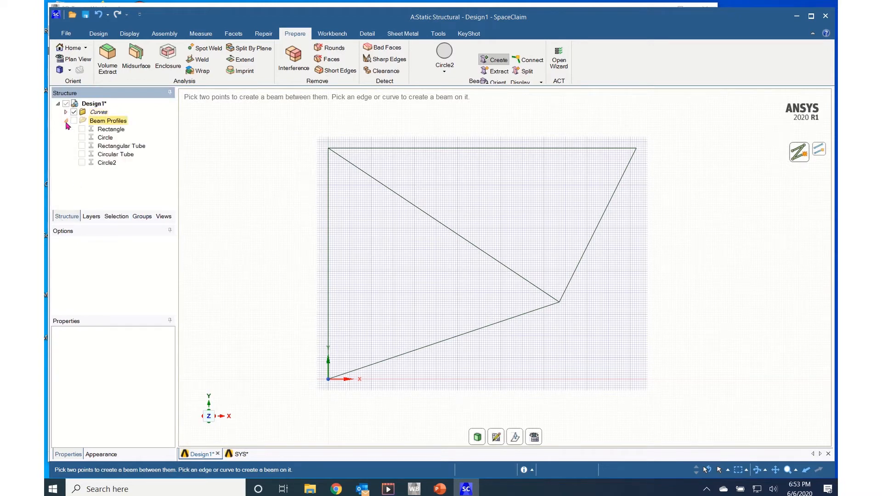
# Step: Edit the Circle beam profile and set its driving radius R to 100 mm
pyautogui.click(110, 140)
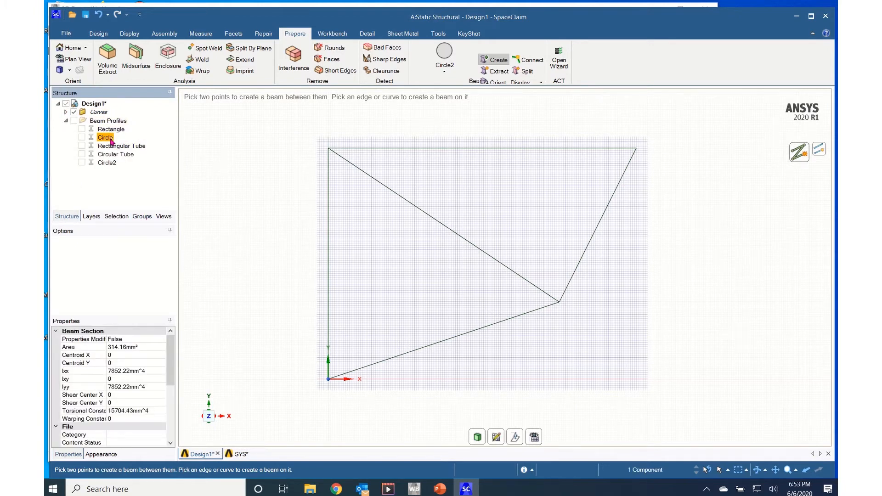
pyautogui.rightClick(111, 141)
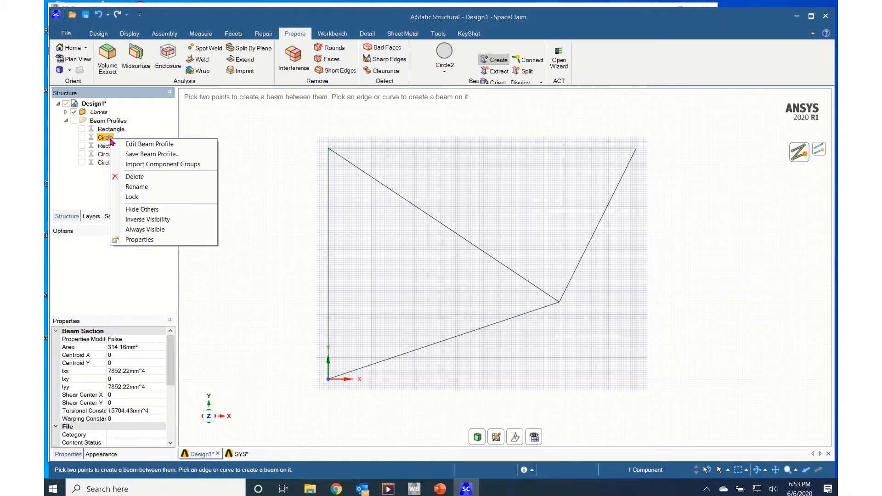
pyautogui.click(130, 147)
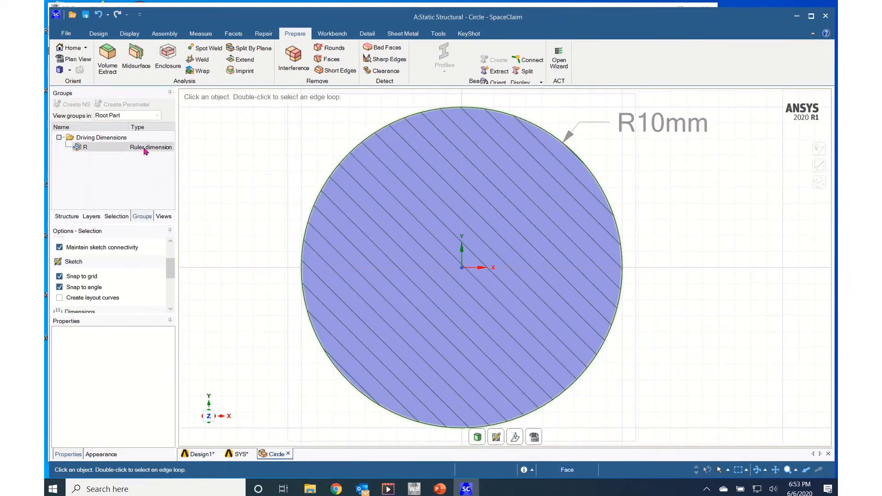
pyautogui.click(145, 148)
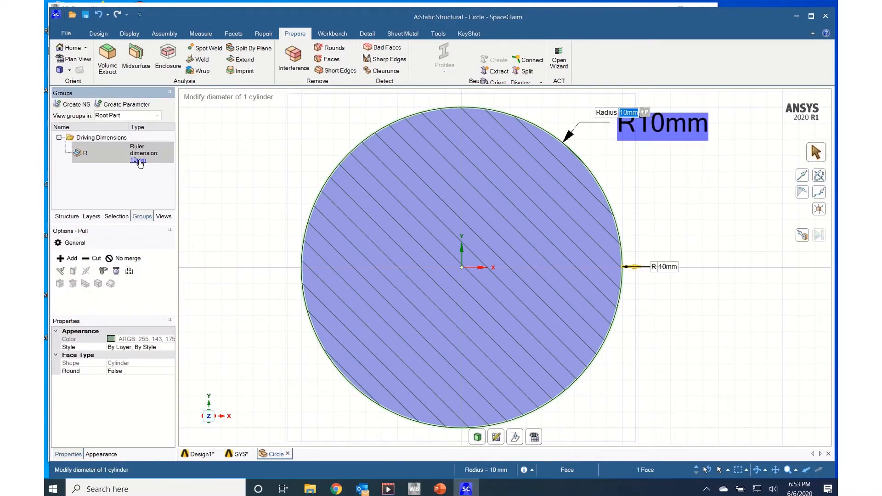
pyautogui.click(139, 160)
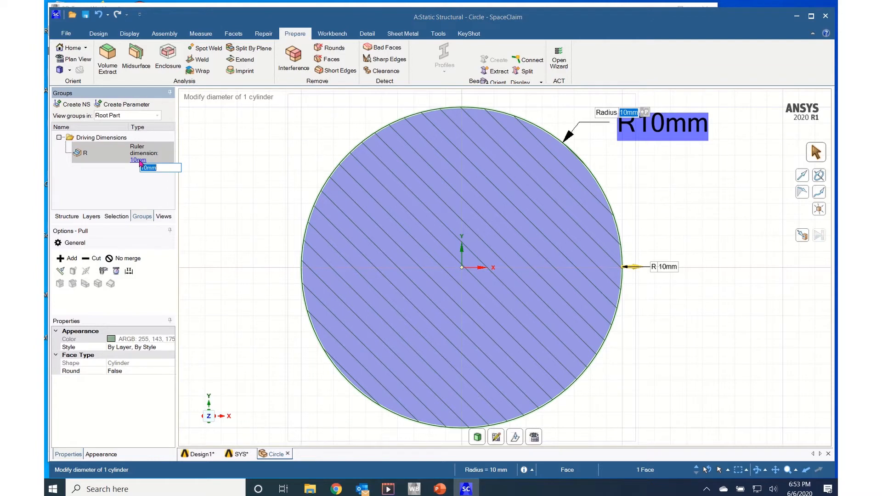
pyautogui.write('100')
pyautogui.press('Return')
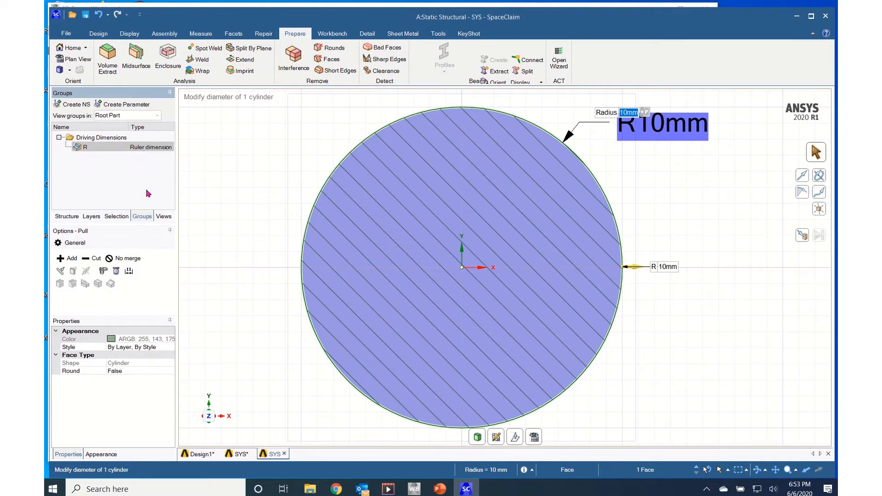
pyautogui.press('Tab')
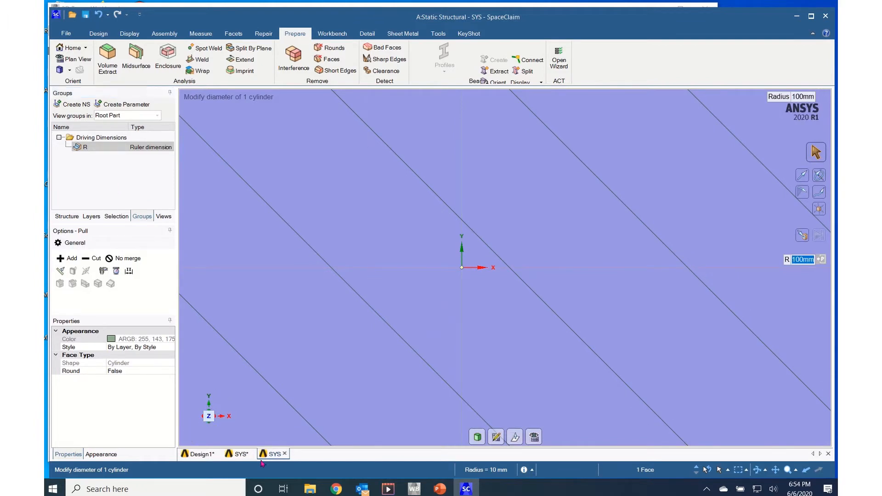
# Step: Return to the Design1 truss model and open its Rectangular Tube beam profile for editing
pyautogui.click(202, 455)
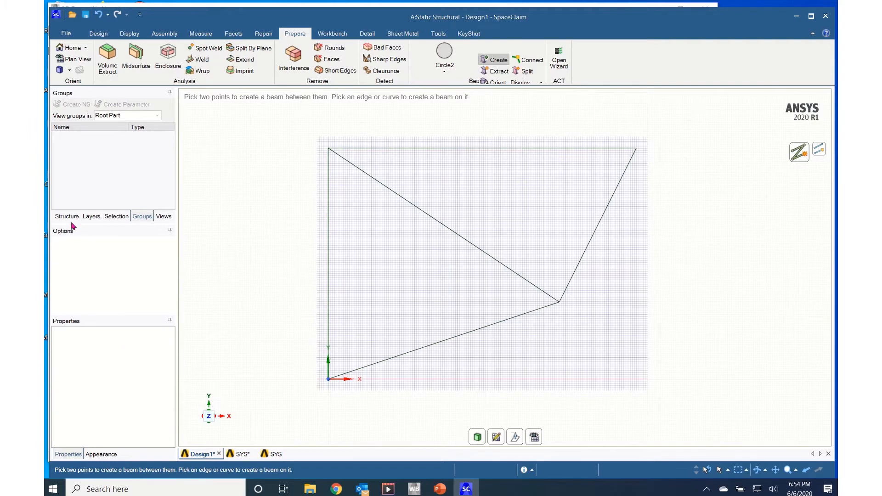
pyautogui.click(69, 217)
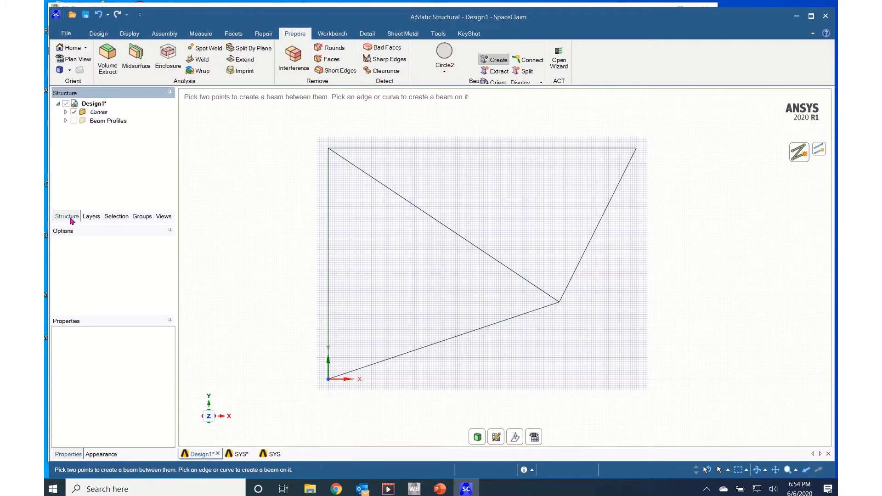
pyautogui.click(65, 121)
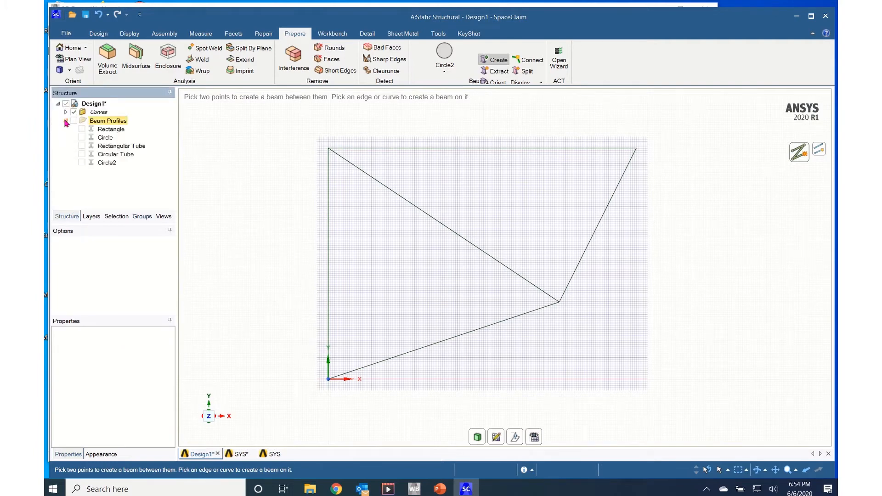
pyautogui.click(106, 146)
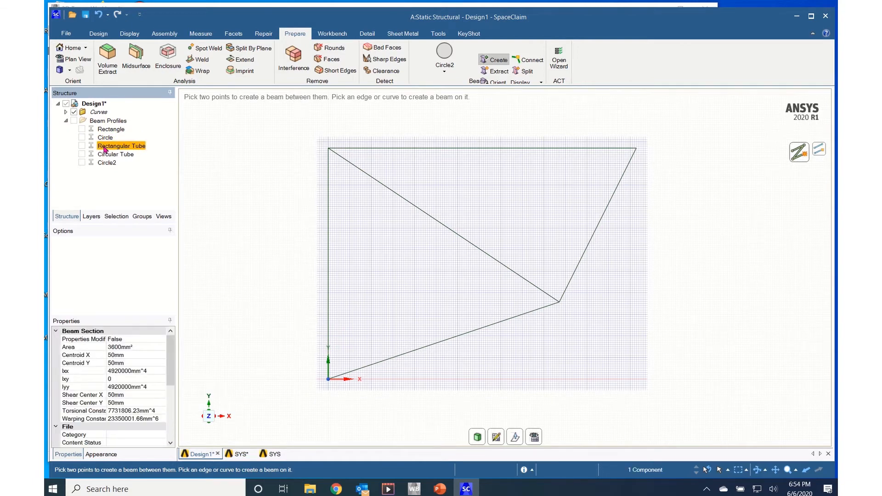
pyautogui.rightClick(106, 148)
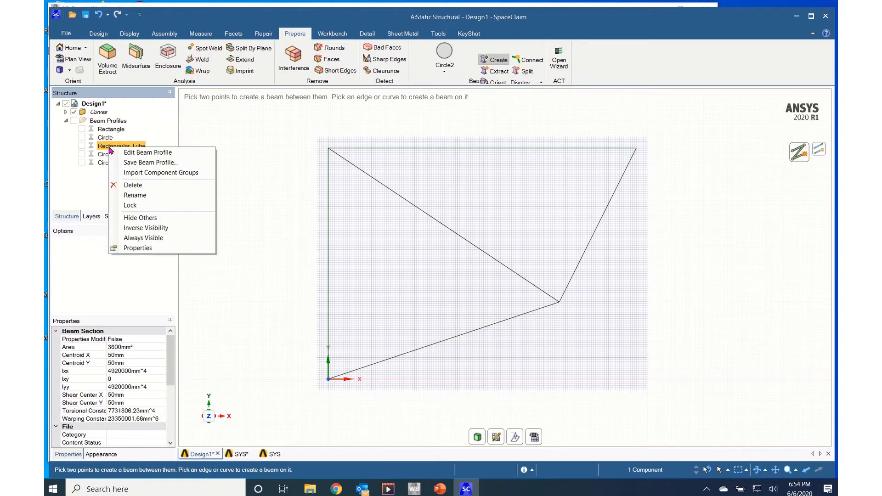
pyautogui.click(133, 155)
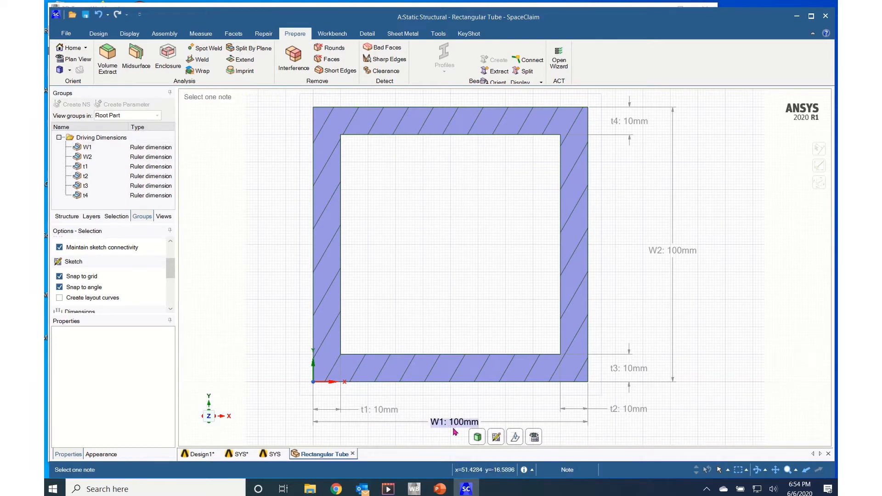
# Step: Set the rectangular tube's outer driving dimensions W1 and W2 to 120 mm each
pyautogui.click(143, 148)
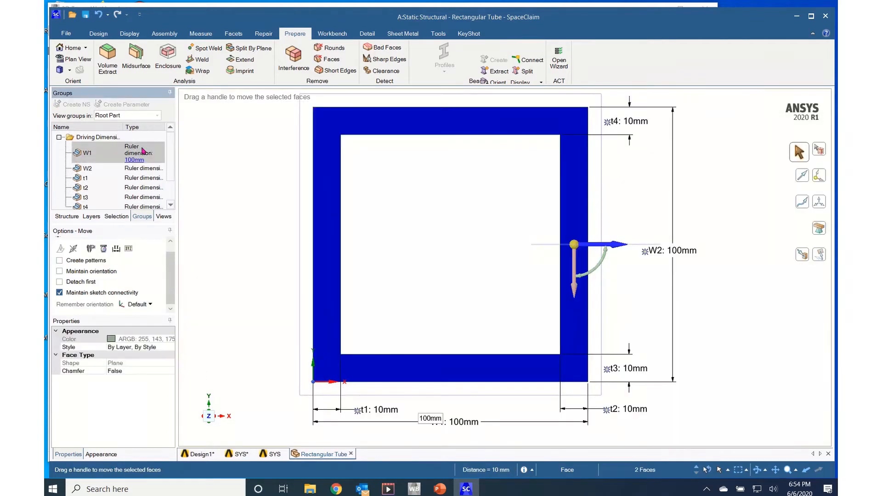
pyautogui.click(135, 161)
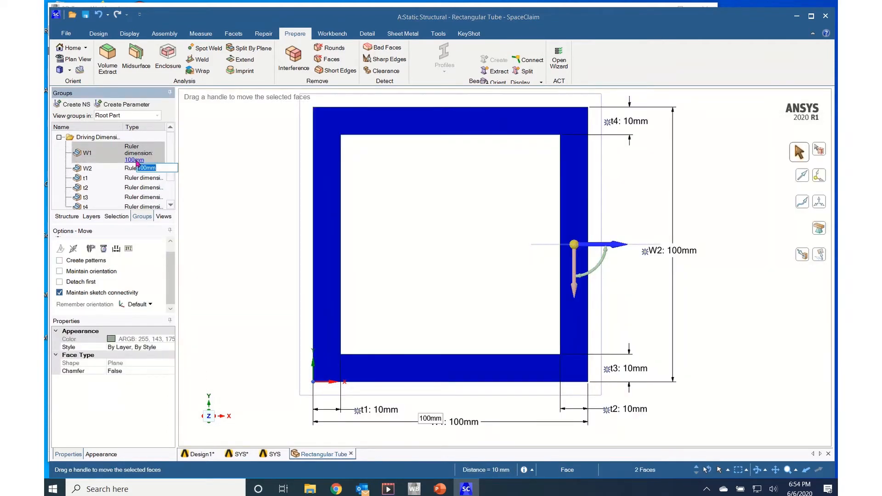
pyautogui.write('120')
pyautogui.press('Return')
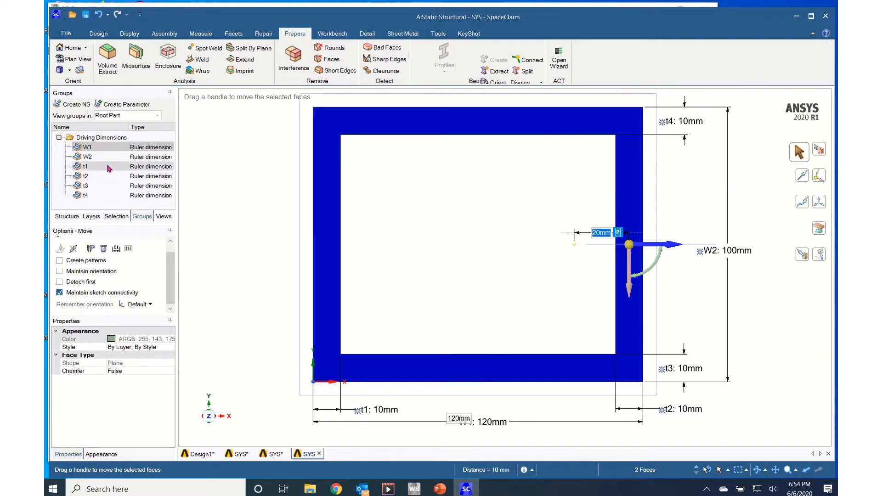
pyautogui.click(145, 159)
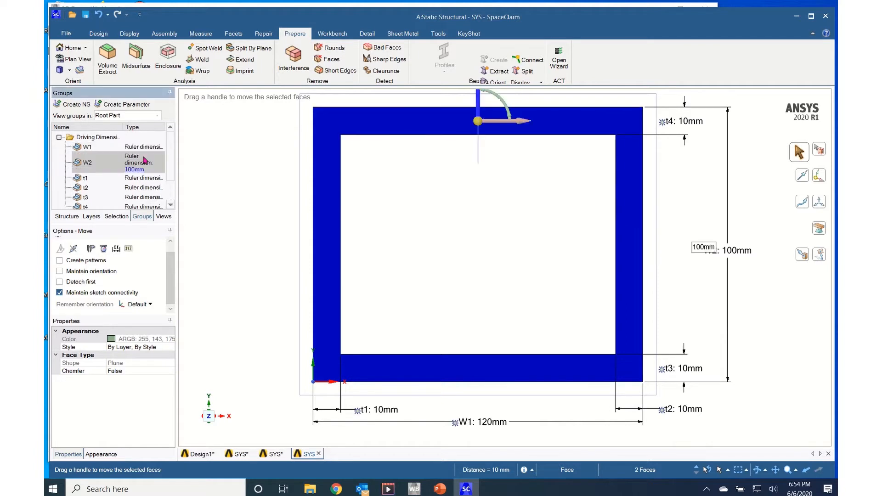
pyautogui.click(139, 171)
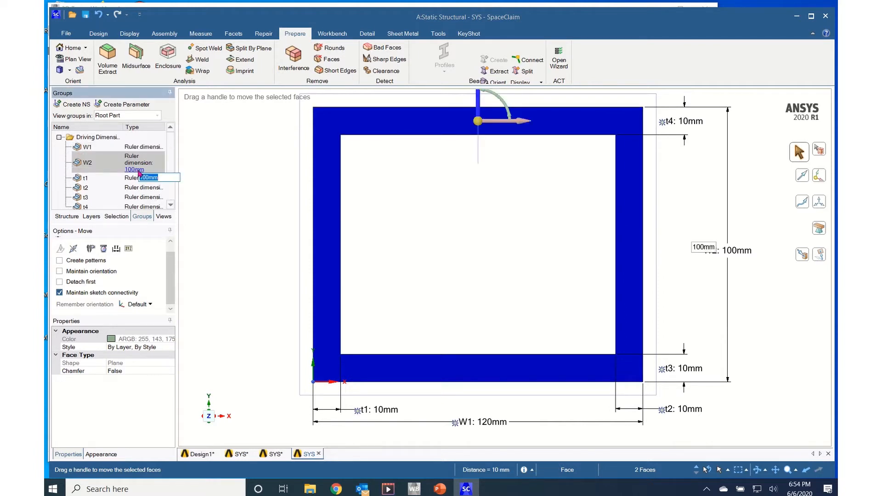
pyautogui.write('120')
pyautogui.press('Return')
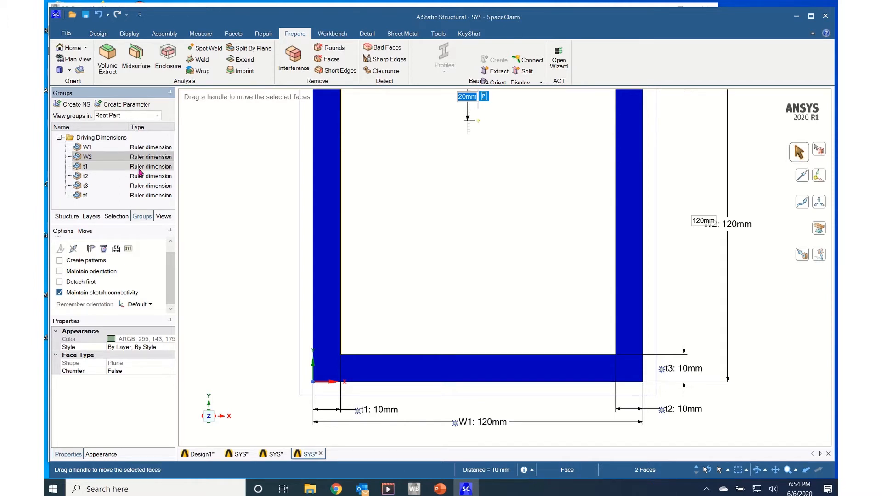
# Step: Set the rectangular tube's side wall thicknesses t1 and t2 to 20 mm each
pyautogui.click(139, 169)
pyautogui.click(140, 172)
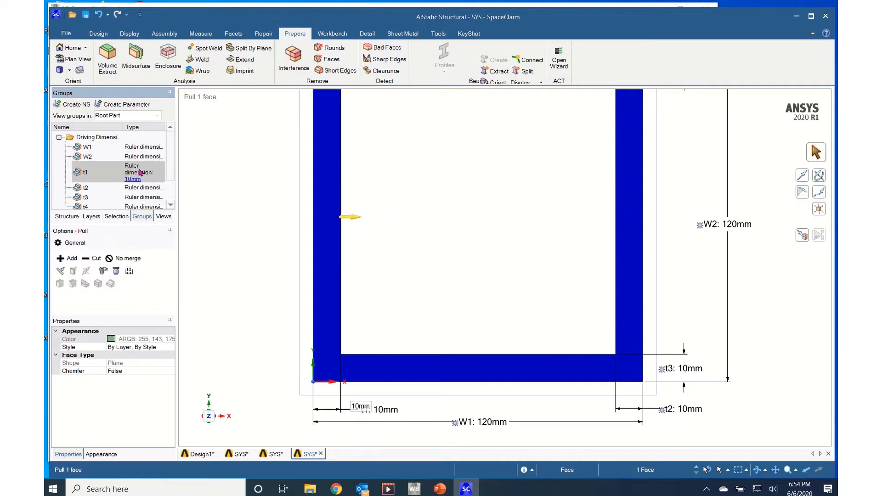
pyautogui.click(133, 180)
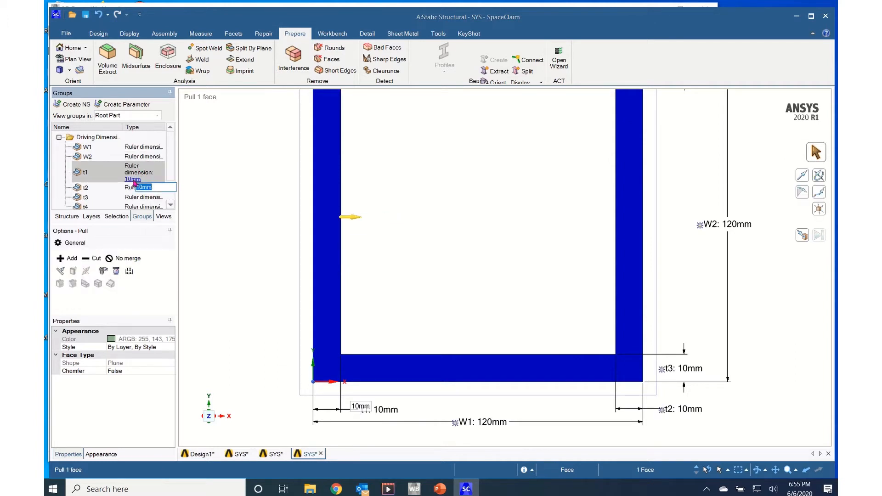
pyautogui.write('20')
pyautogui.press('Return')
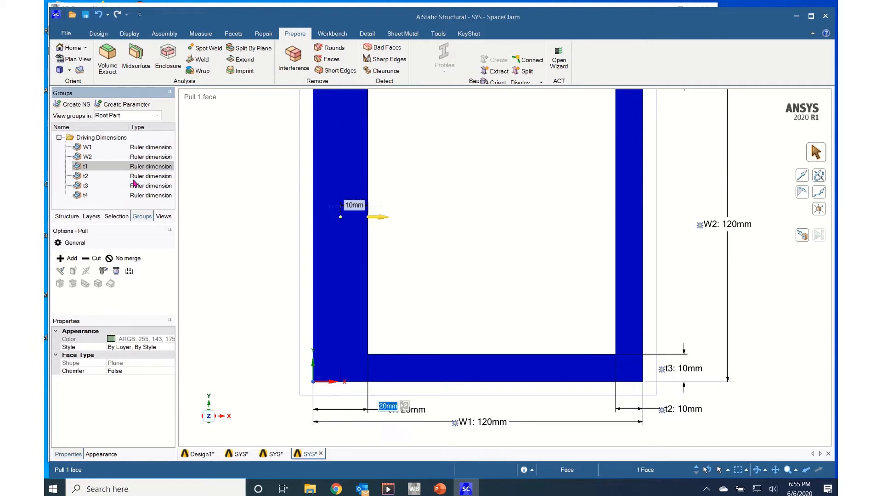
pyautogui.press('Tab')
pyautogui.click(139, 180)
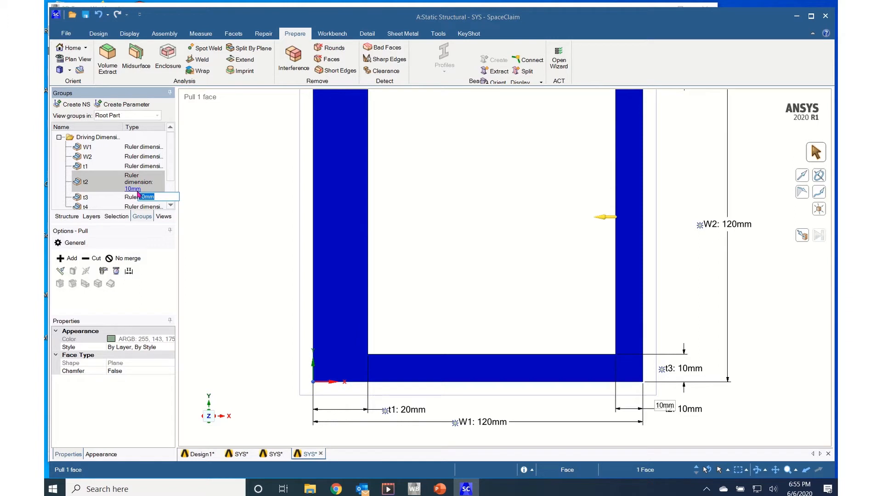
pyautogui.press('Return')
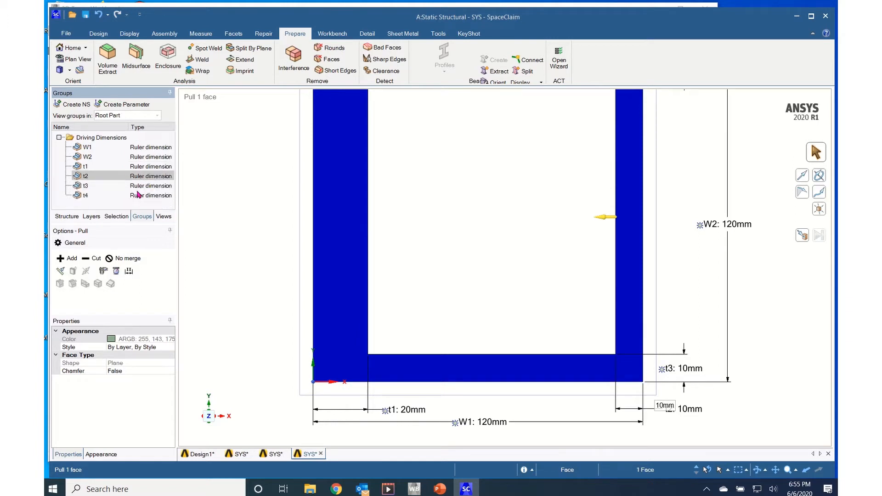
# Step: Set the rectangular tube's lower and upper wall thicknesses t3 and t4 to 20 mm each
pyautogui.click(141, 189)
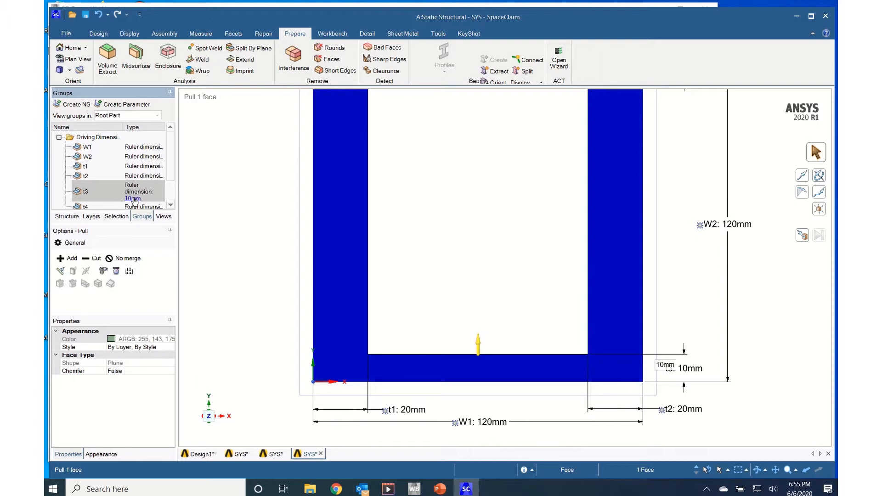
pyautogui.click(134, 199)
pyautogui.write('20')
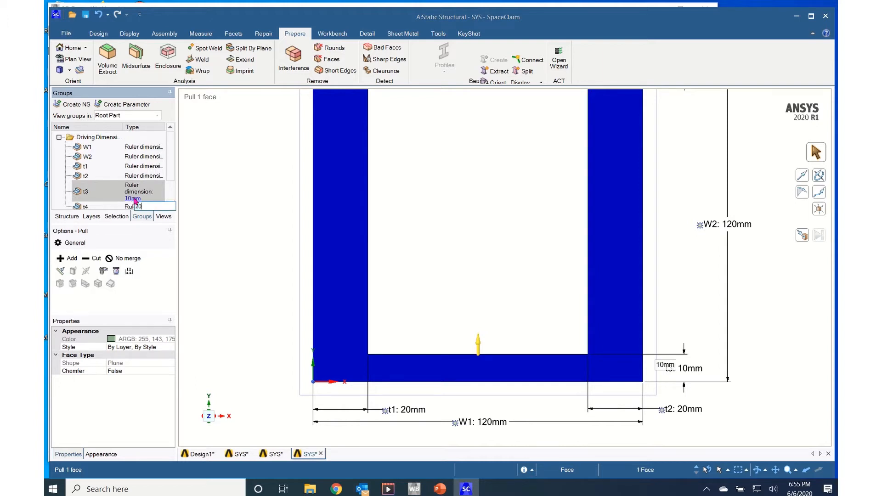
pyautogui.press('Return')
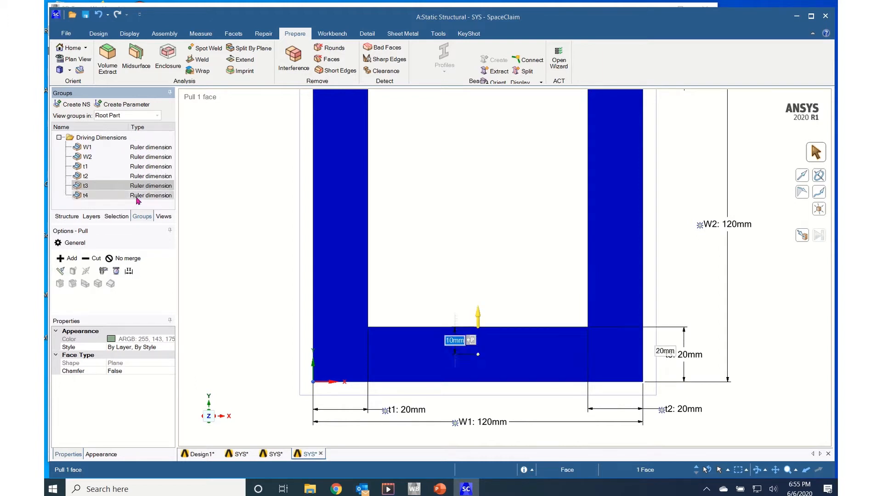
pyautogui.click(135, 200)
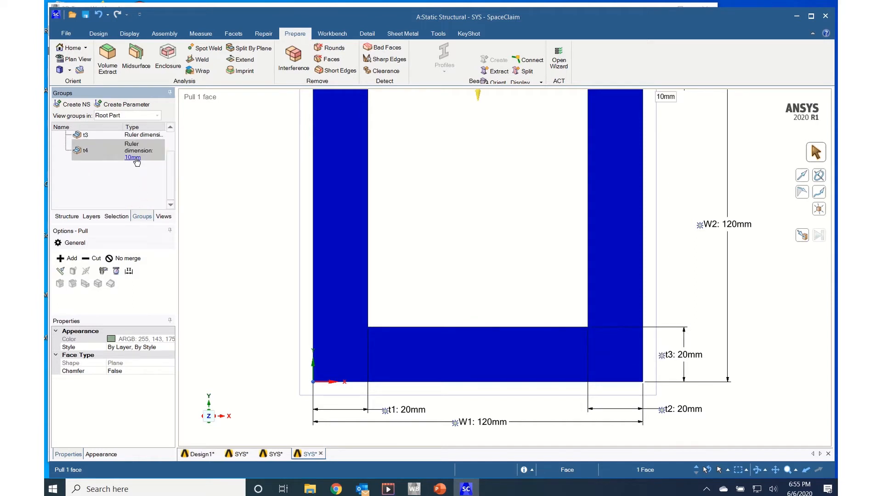
pyautogui.click(136, 158)
pyautogui.write('20')
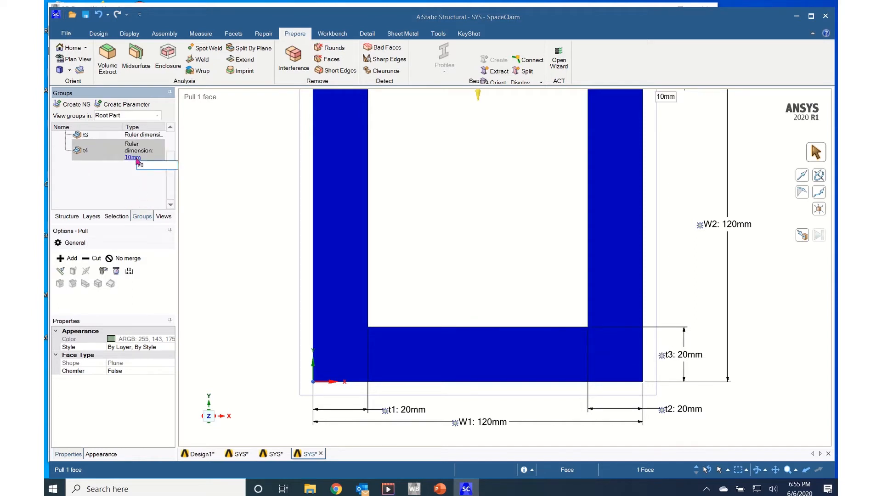
pyautogui.press('Return')
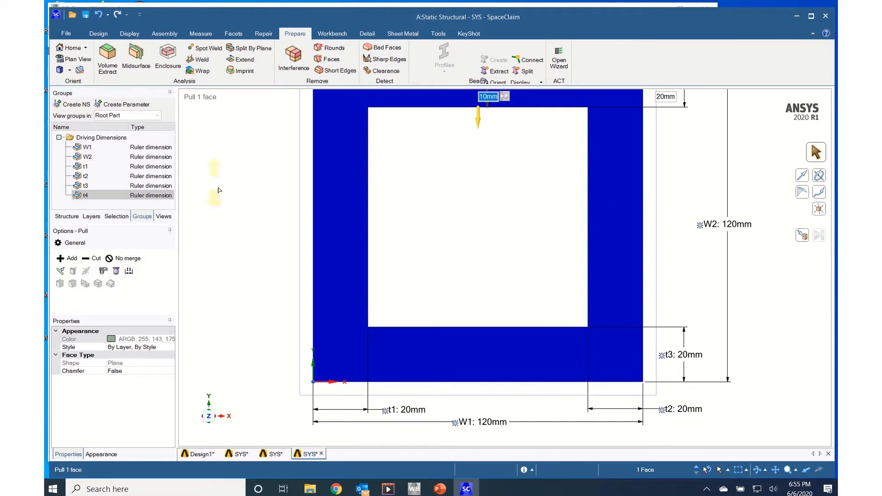
# Step: Examine the whole rectangular tube cross-section together with its width and wall thickness dimensions
pyautogui.scroll(-1, 496, 292)
pyautogui.scroll(-1, 496, 292)
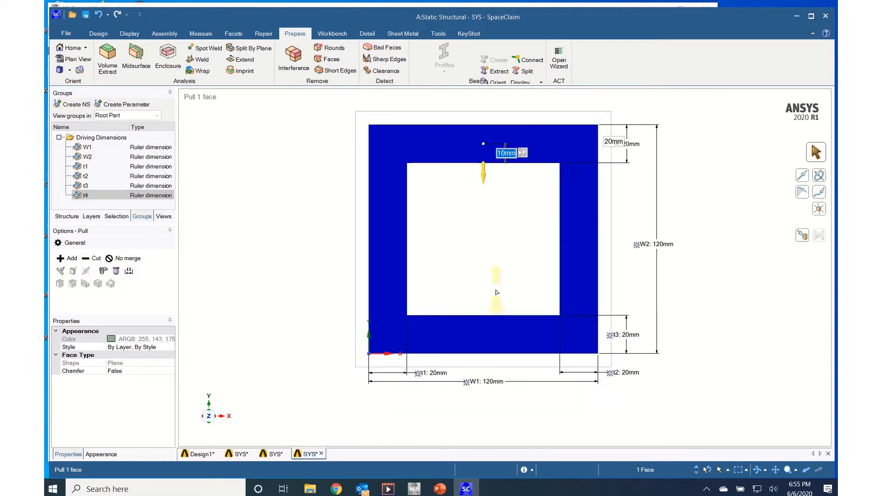
pyautogui.scroll(2, 496, 292)
pyautogui.scroll(-2, 496, 292)
pyautogui.scroll(1, 496, 292)
pyautogui.scroll(-1, 497, 292)
pyautogui.scroll(2, 497, 292)
pyautogui.scroll(-2, 496, 292)
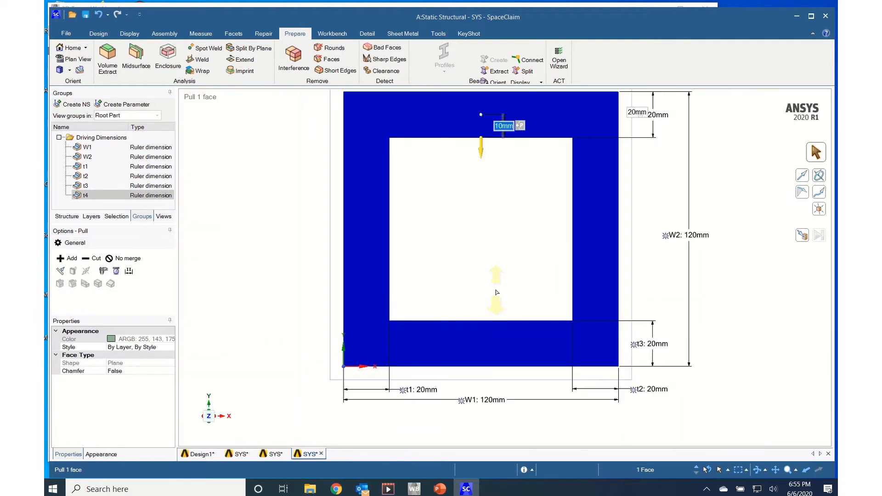
pyautogui.scroll(-1, 497, 292)
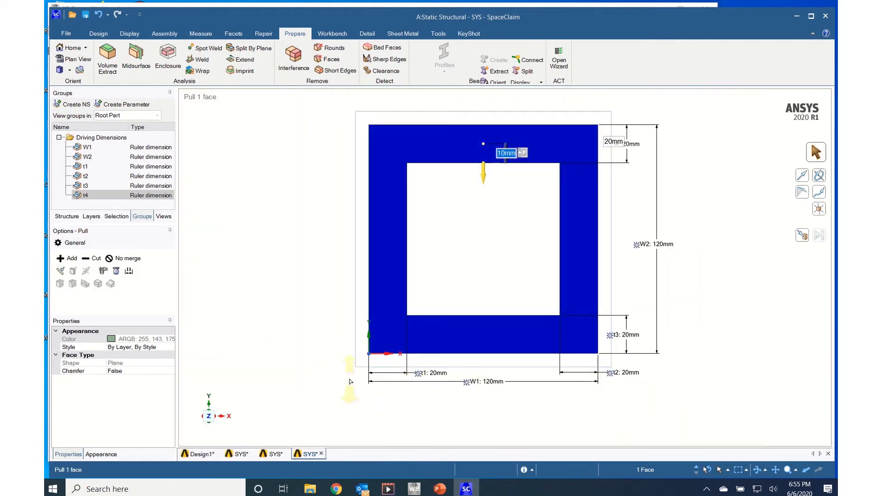
# Step: Return to the main truss design and open the Circular Tube beam profile for editing
pyautogui.click(199, 454)
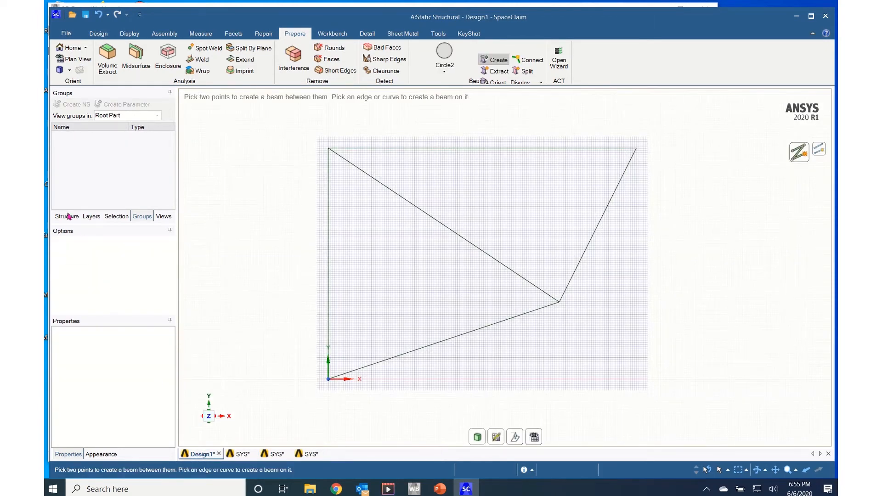
pyautogui.click(67, 217)
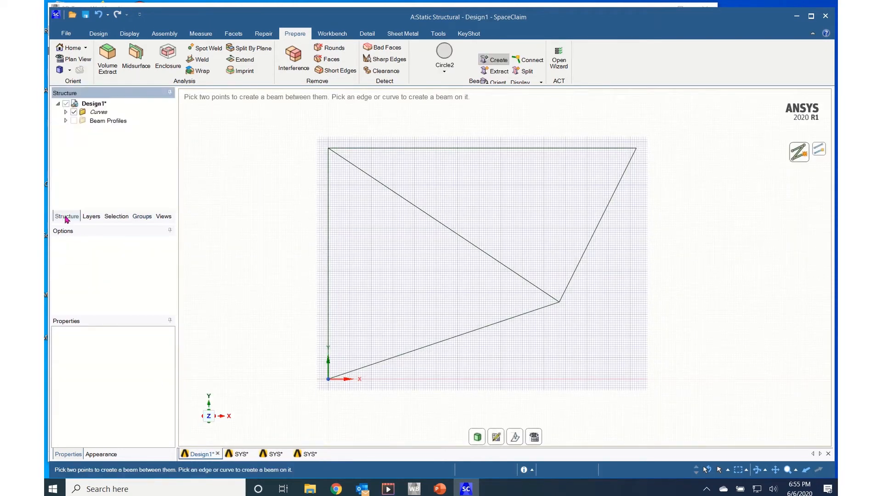
pyautogui.click(65, 121)
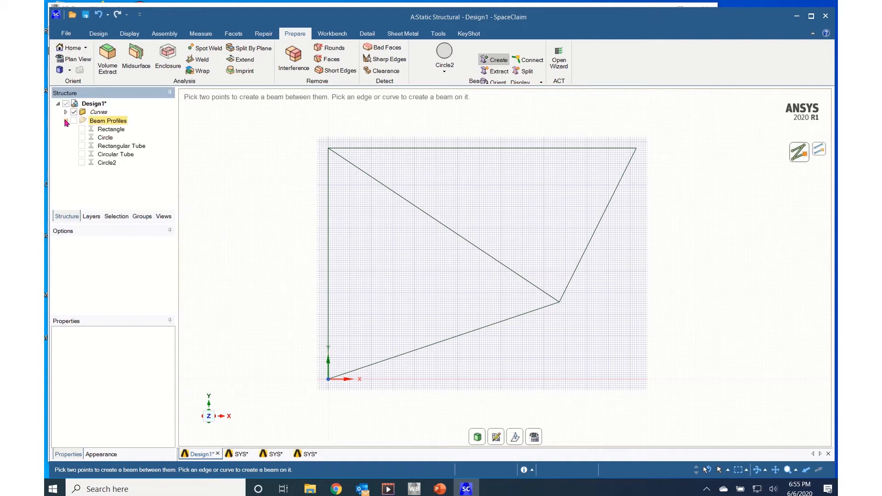
pyautogui.click(112, 154)
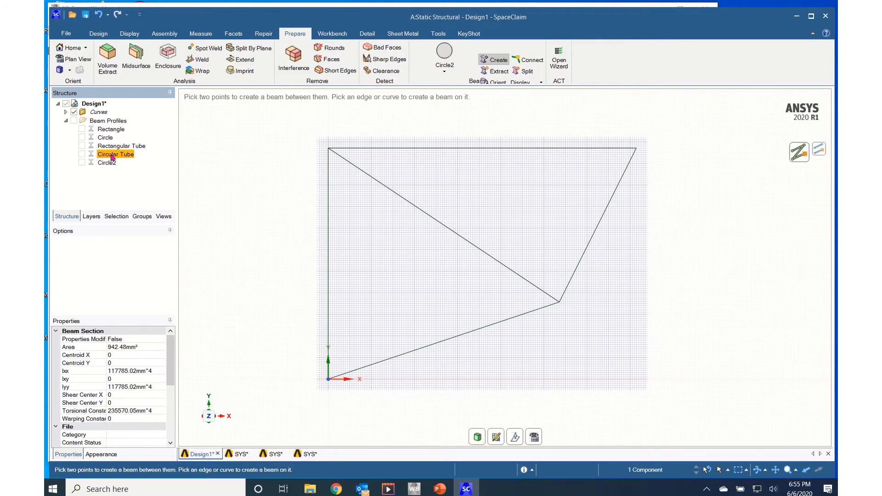
pyautogui.rightClick(112, 156)
pyautogui.click(144, 162)
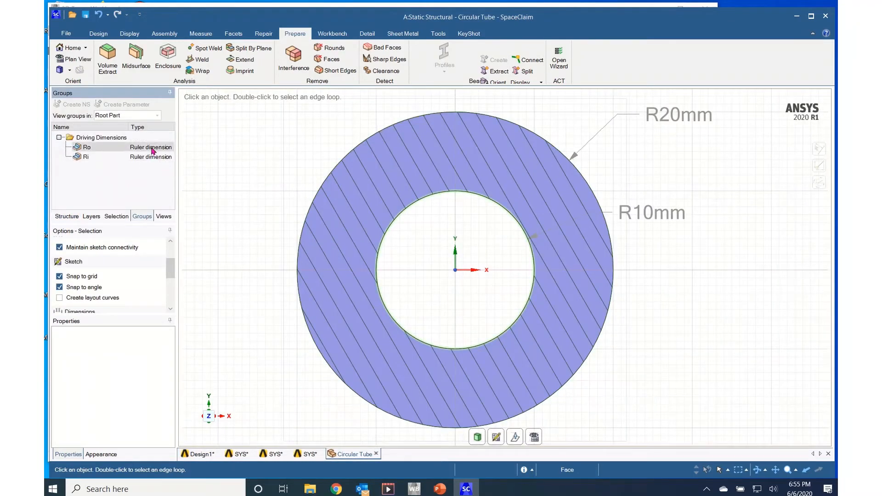
# Step: Set the circular tube's outer radius Ro to 120 mm
pyautogui.click(153, 149)
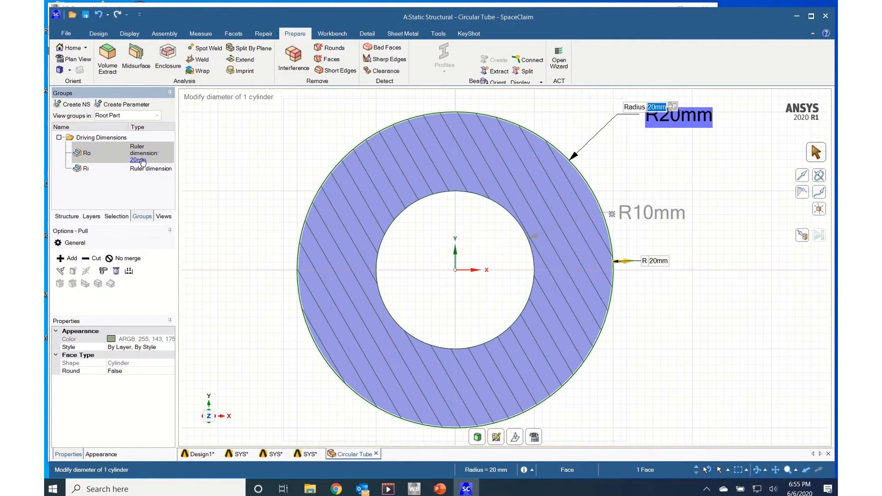
pyautogui.click(144, 160)
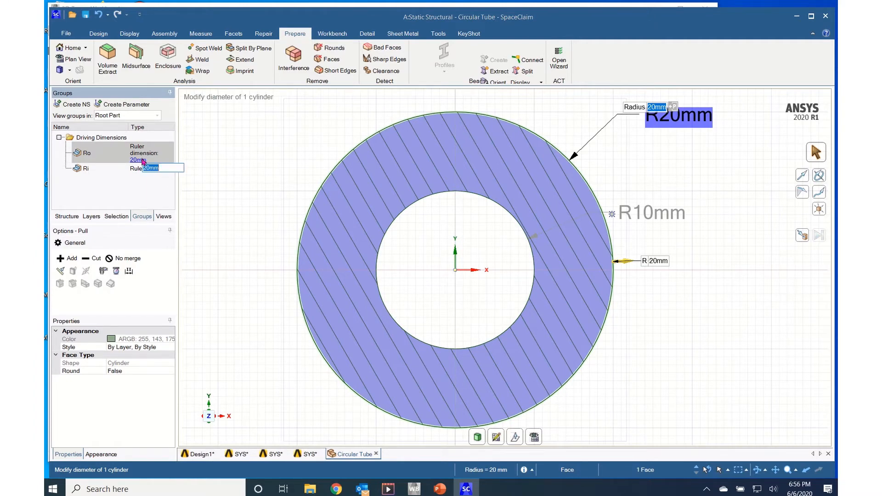
pyautogui.write('120')
pyautogui.press('Return')
# Step: Set the circular tube's inner radius Ri to 100 mm
pyautogui.click(144, 161)
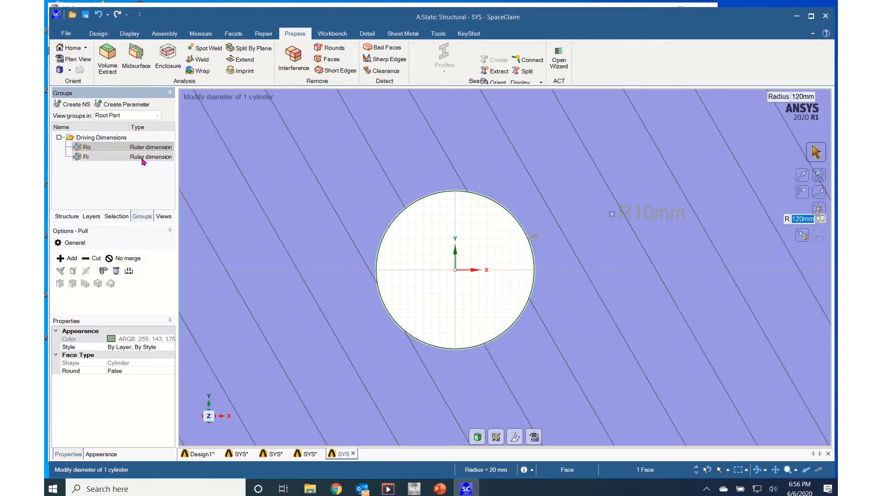
pyautogui.click(143, 161)
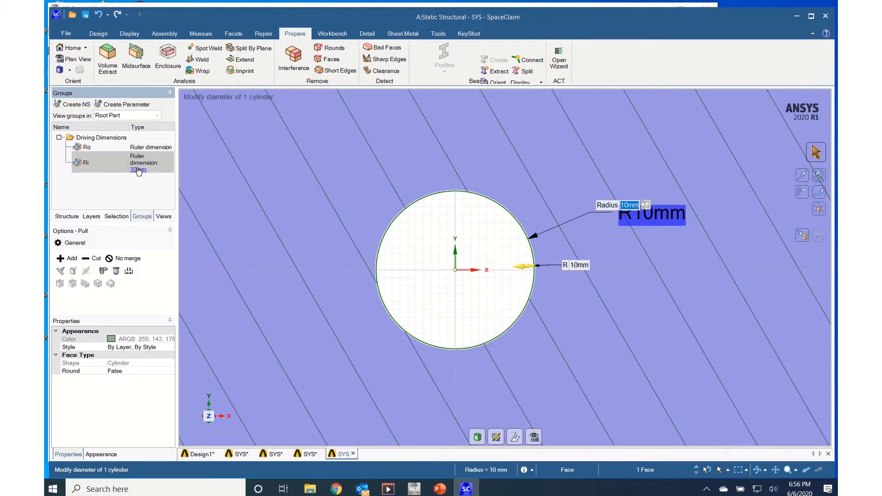
pyautogui.click(138, 170)
pyautogui.write('100')
pyautogui.press('Return')
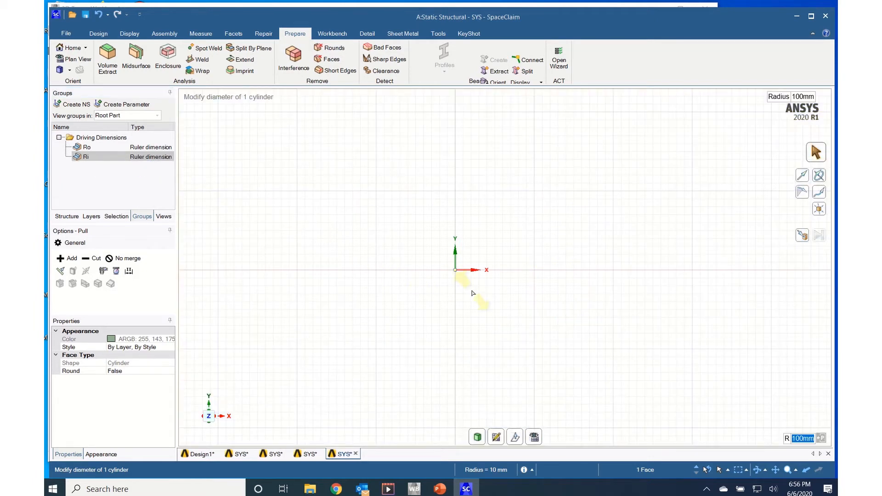
pyautogui.scroll(-2, 472, 293)
pyautogui.scroll(-3, 472, 293)
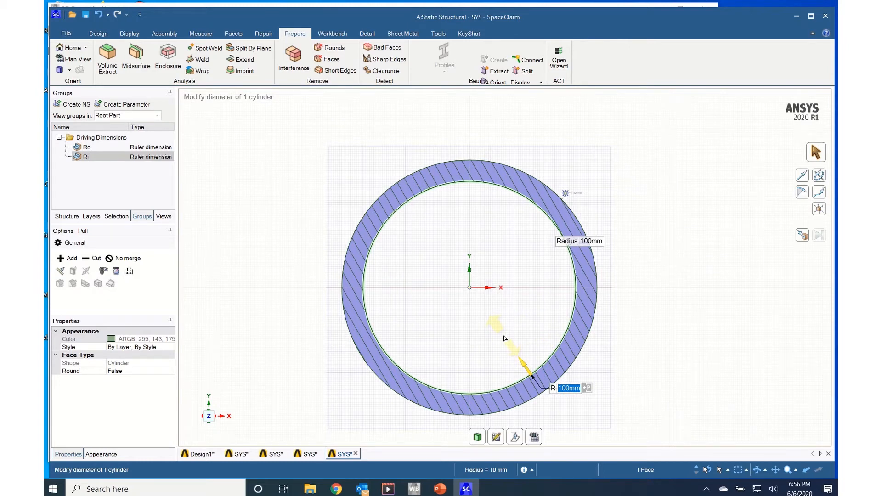
# Step: Return to the main truss design and open the Circle2 beam profile for editing
pyautogui.click(200, 455)
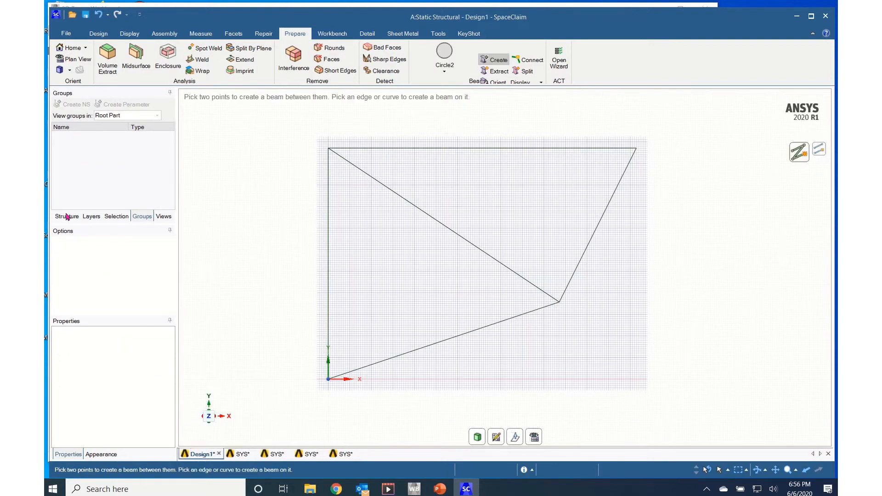
pyautogui.click(66, 217)
pyautogui.click(68, 121)
pyautogui.click(66, 121)
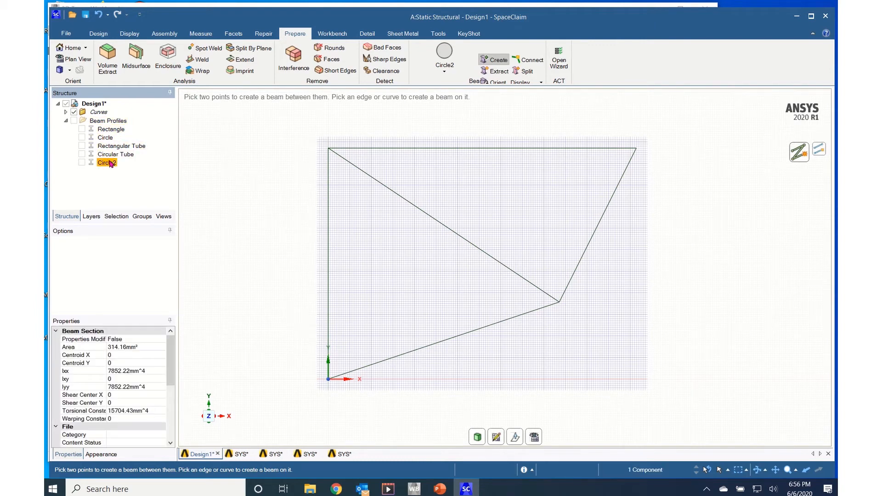
pyautogui.rightClick(111, 164)
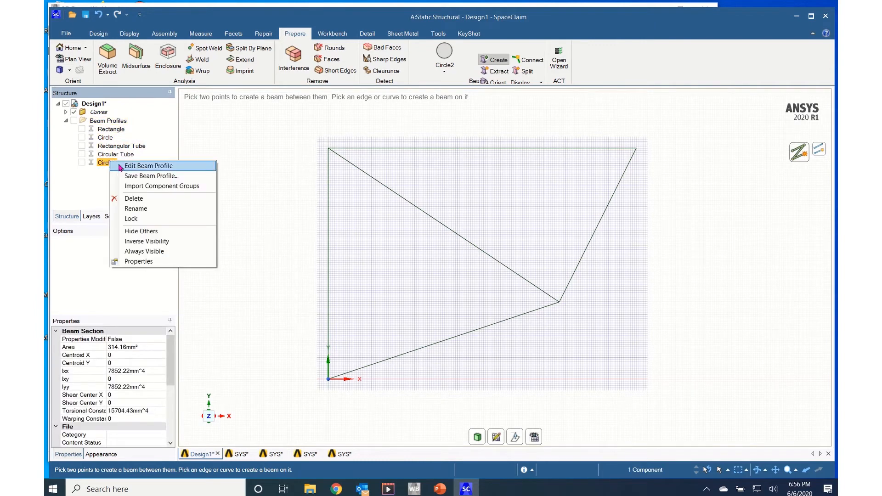
pyautogui.click(137, 166)
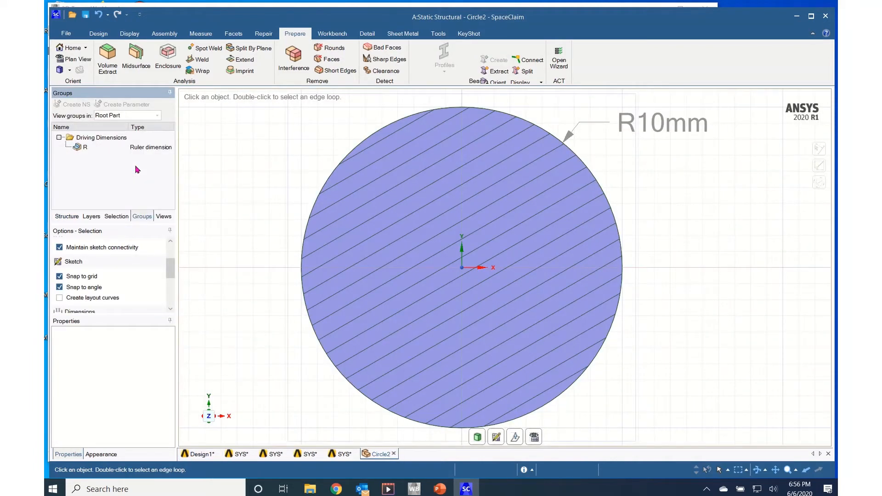
# Step: Set the Circle2 profile's driving radius R to 50 mm
pyautogui.click(142, 148)
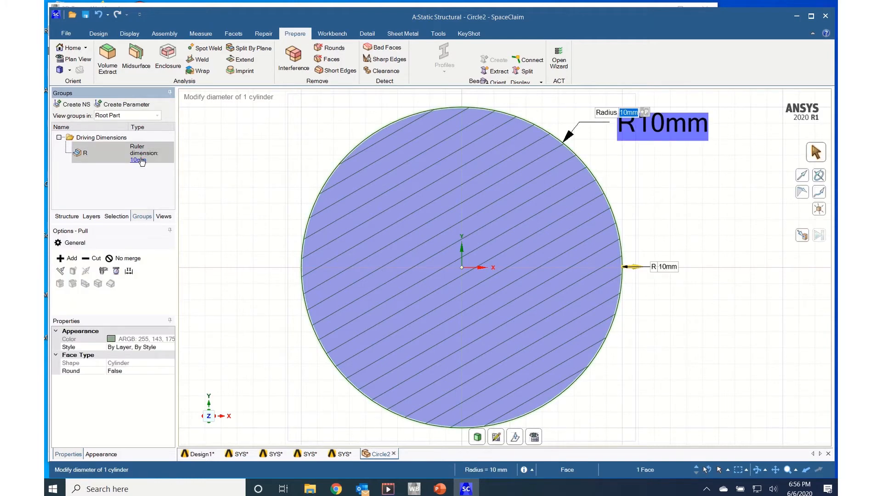
pyautogui.click(139, 161)
pyautogui.write('5')
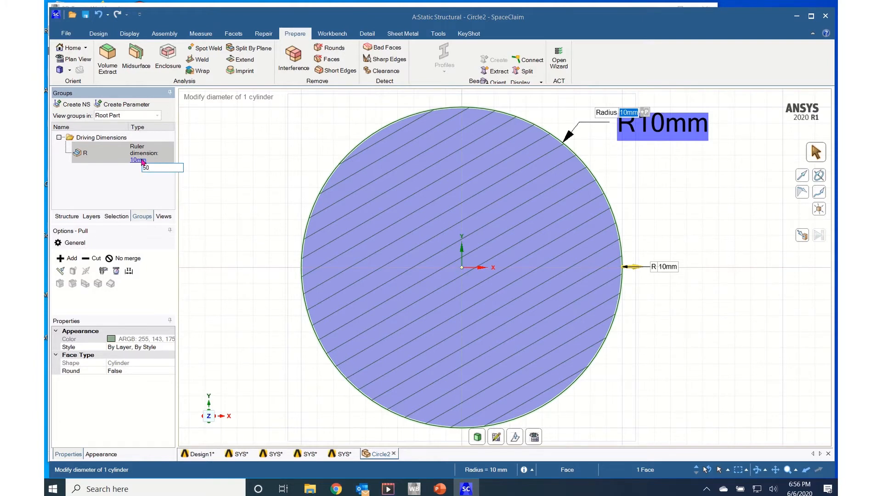
pyautogui.write('0')
pyautogui.press('Return')
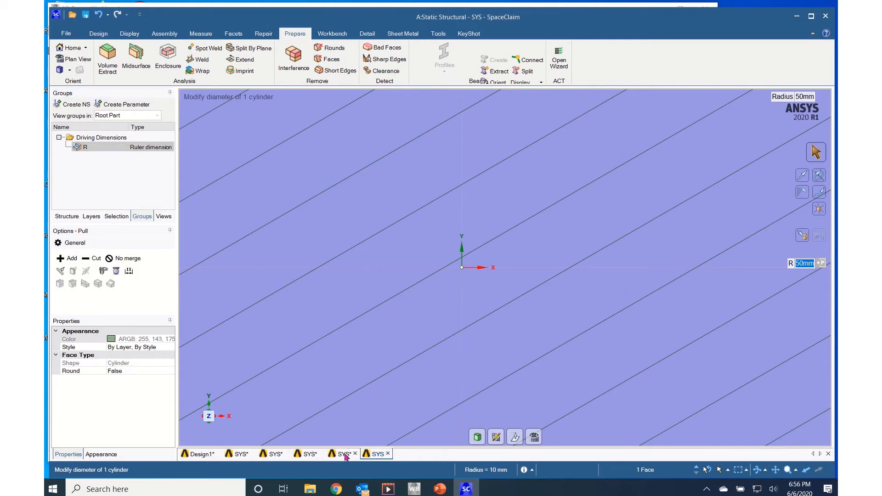
# Step: Examine the resized circular tube and rectangular tube cross-sections and the list of beam profiles in the main design
pyautogui.scroll(-4, 401, 346)
pyautogui.scroll(3, 402, 347)
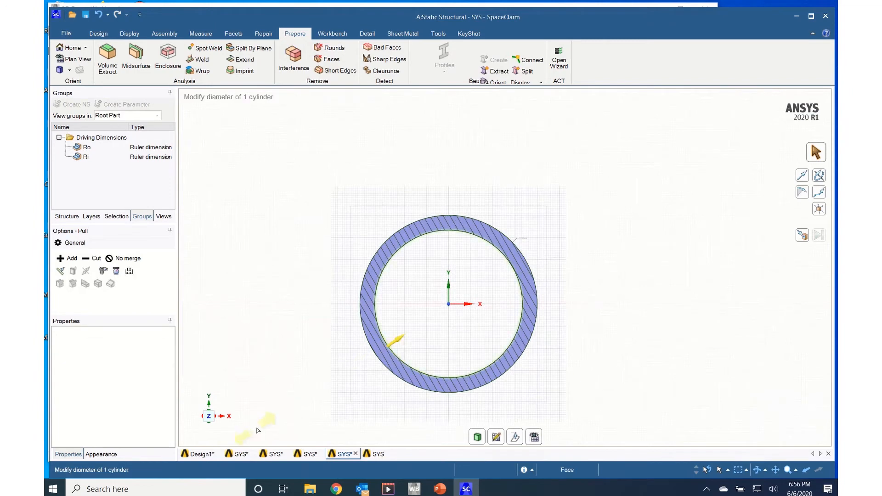
pyautogui.click(313, 455)
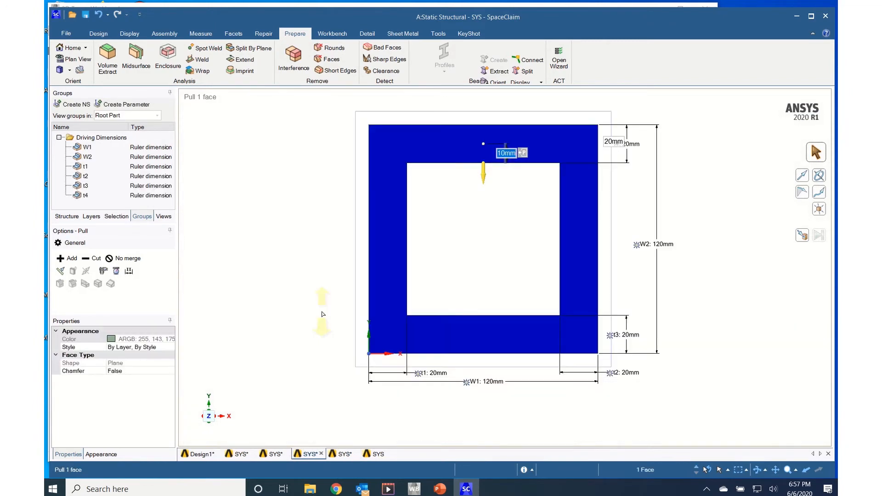
pyautogui.scroll(1, 322, 314)
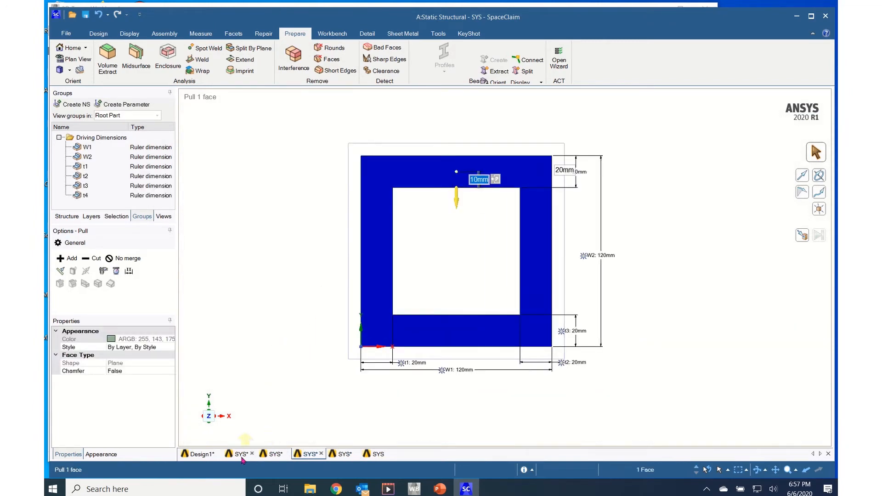
pyautogui.click(202, 454)
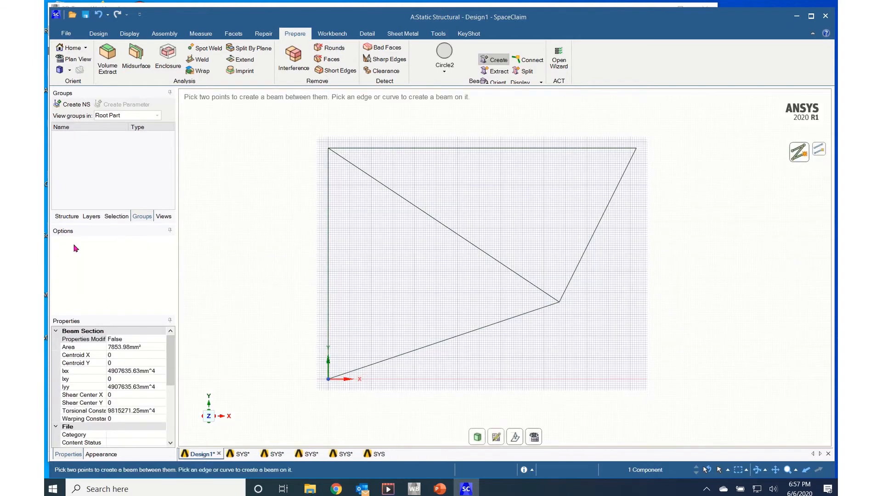
pyautogui.click(67, 217)
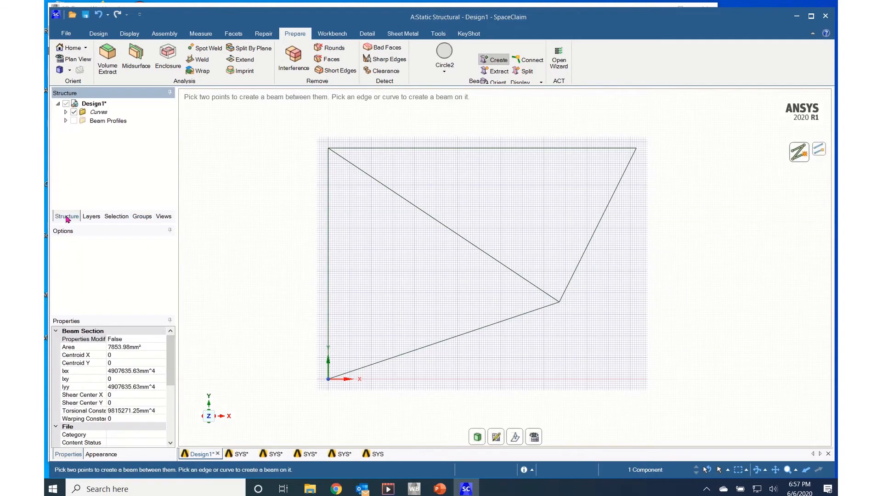
pyautogui.click(65, 121)
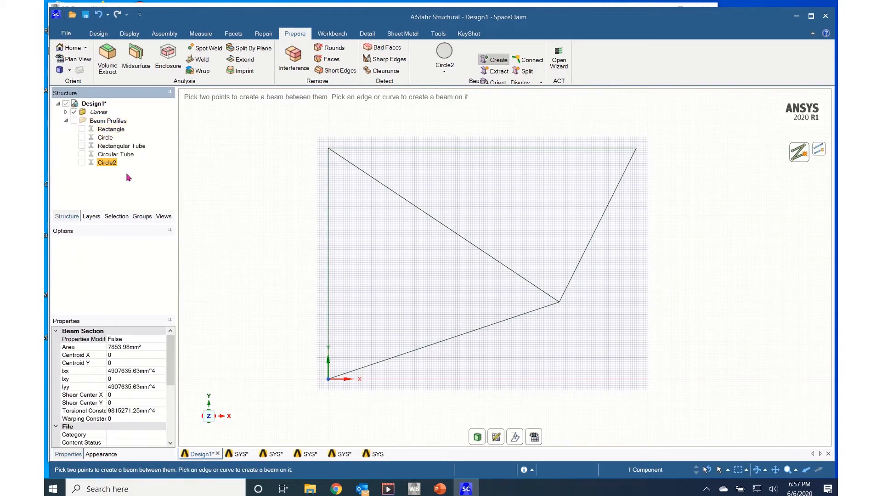
pyautogui.click(66, 121)
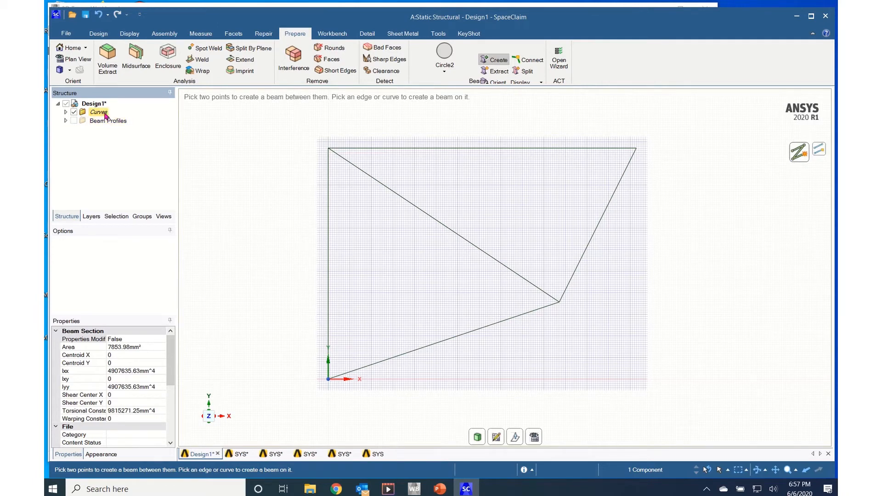
# Step: Create a beam with the Circle2 profile on the truss's upper horizontal line and undo the extra beam added after it
pyautogui.click(65, 113)
pyautogui.click(400, 216)
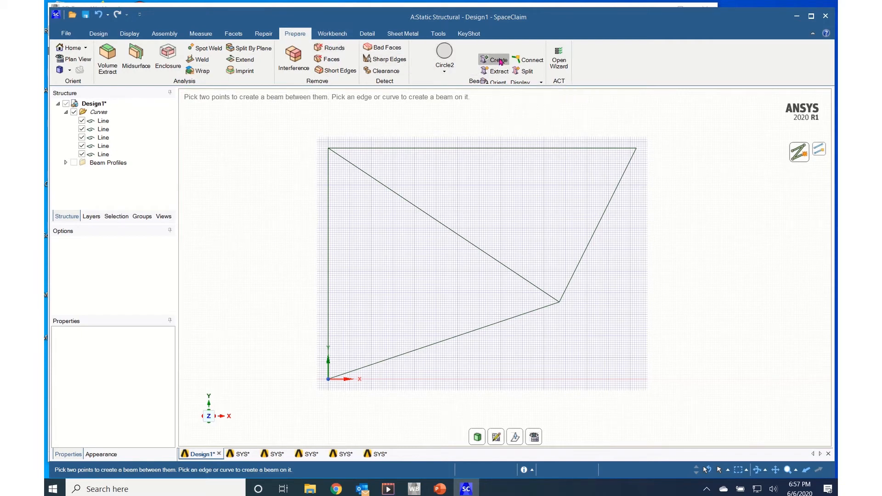
pyautogui.click(468, 148)
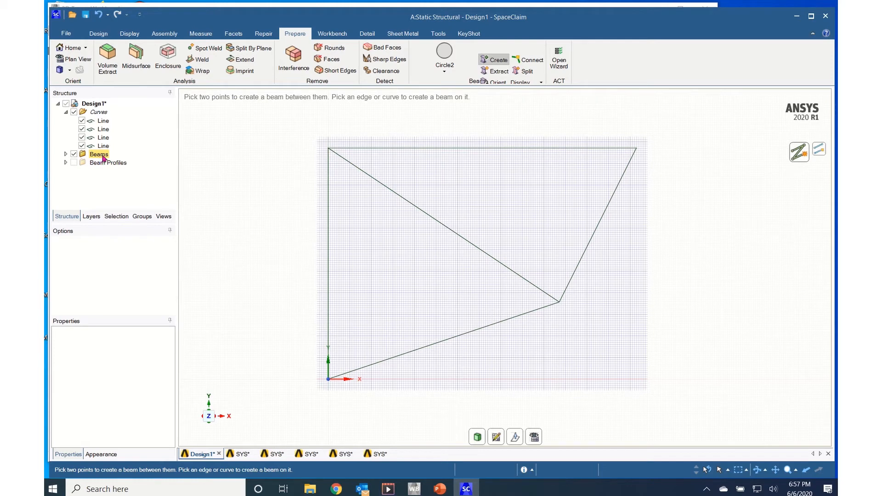
pyautogui.click(66, 156)
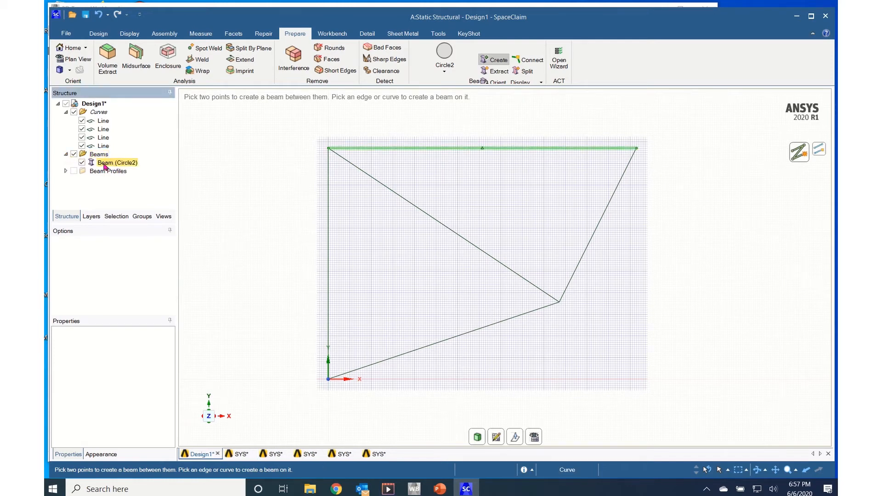
pyautogui.click(394, 149)
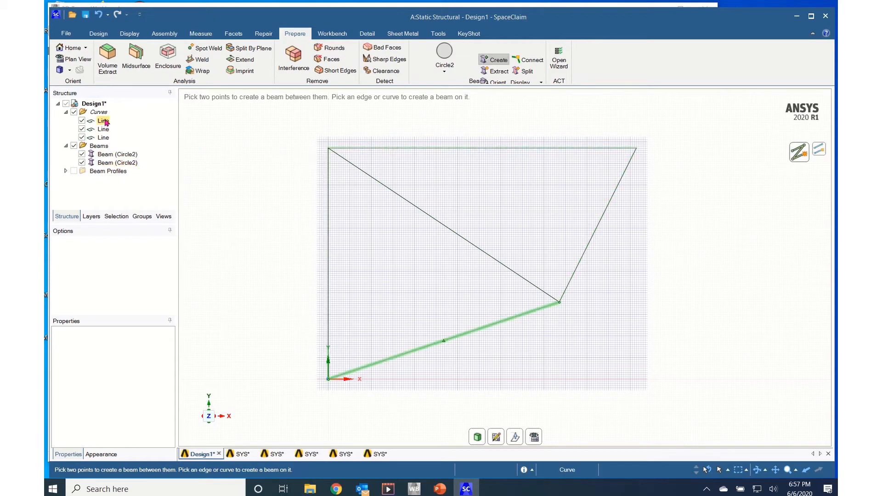
pyautogui.hotkey('ctrl', 'z')
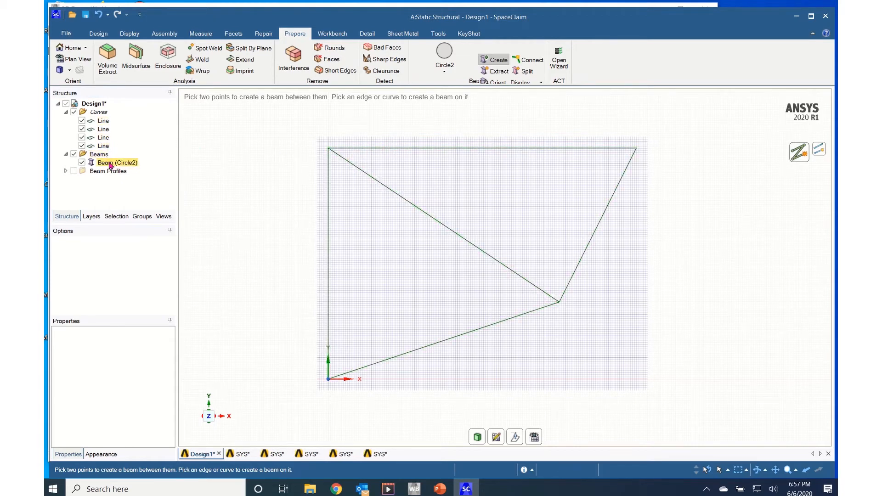
# Step: Create Circle2 beams on the truss's diagonal, vertical and two outer inclined lines, and expand the list of beams
pyautogui.click(454, 234)
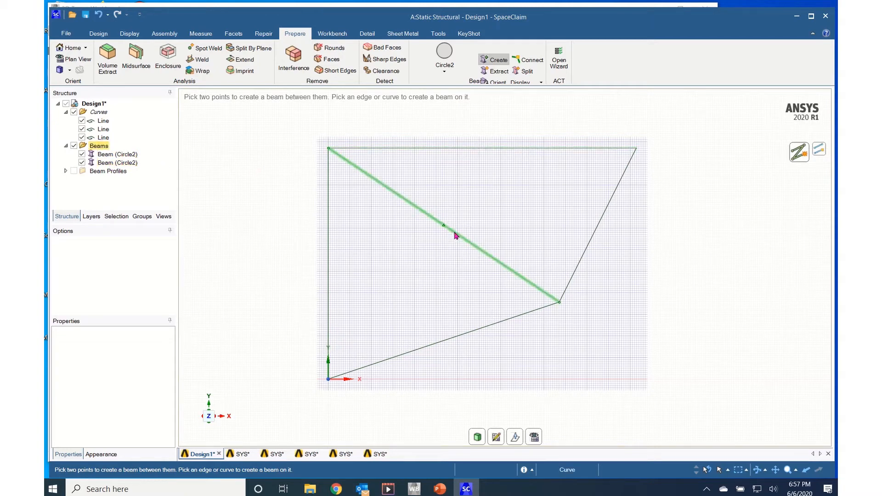
pyautogui.click(104, 137)
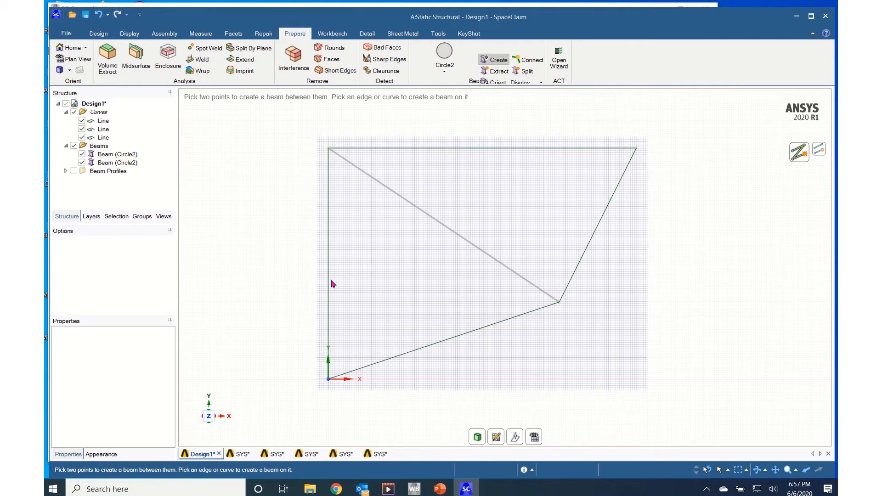
pyautogui.click(328, 287)
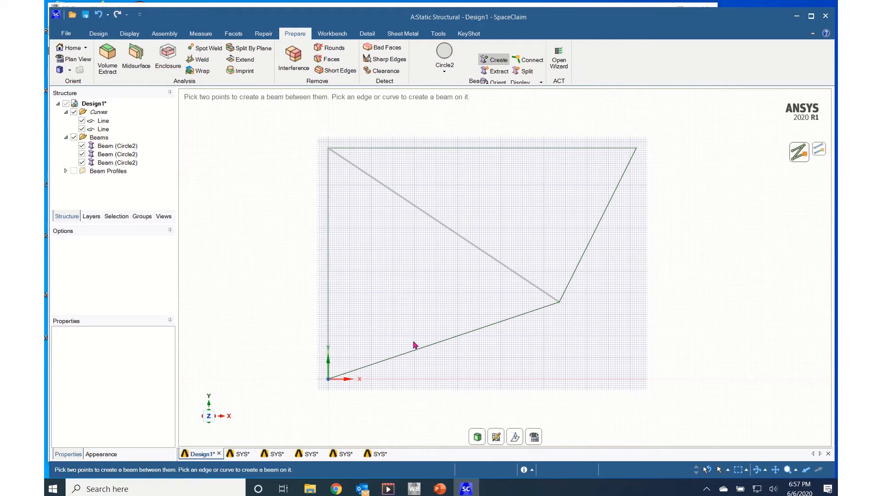
pyautogui.click(587, 259)
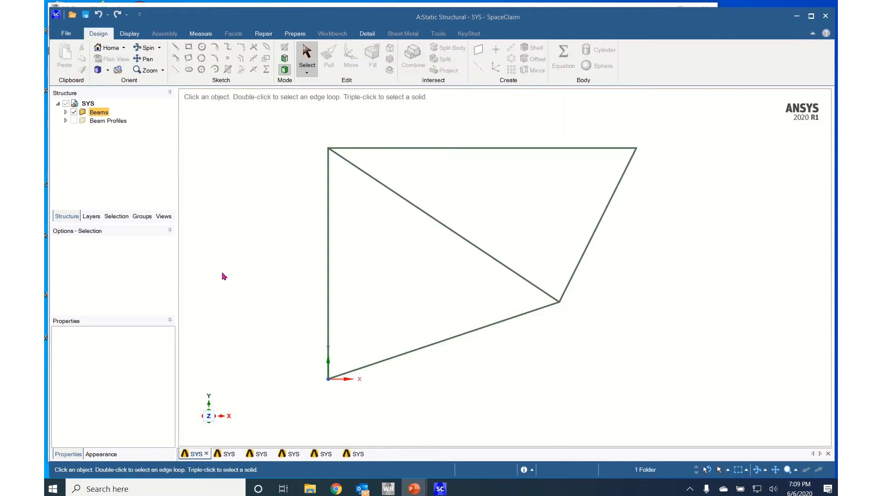
pyautogui.click(66, 113)
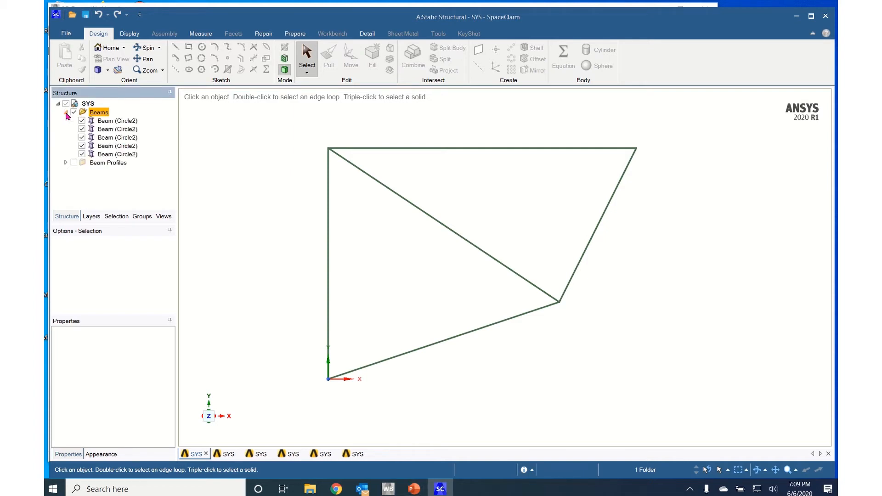
# Step: Expand the list of beam profiles and assign the Rectangle profile to the truss's upper horizontal beam
pyautogui.click(66, 164)
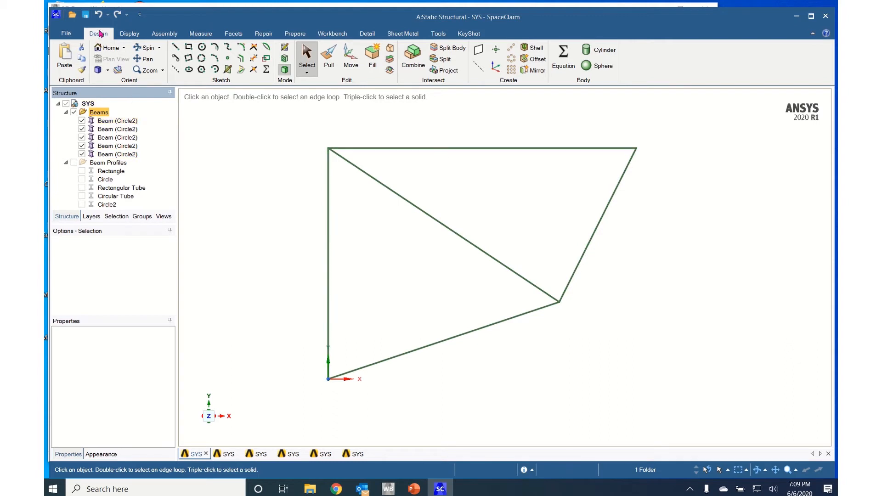
pyautogui.click(107, 122)
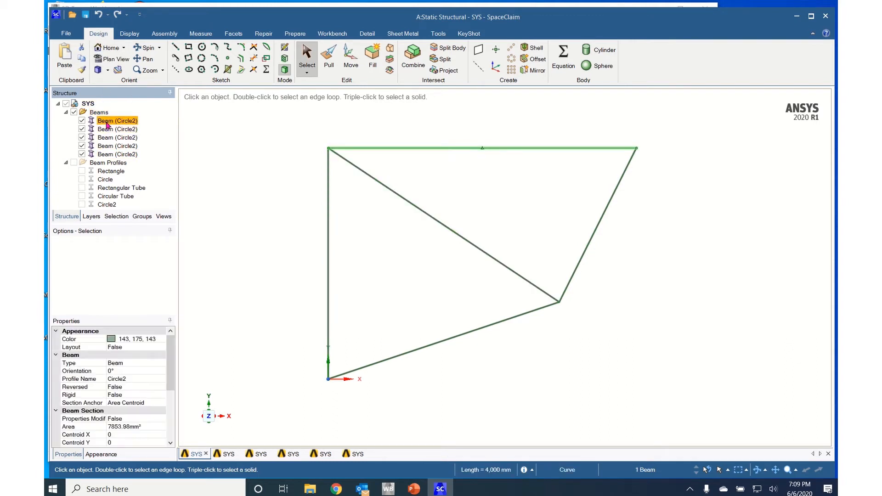
pyautogui.moveTo(172, 377); pyautogui.dragTo(170, 384)
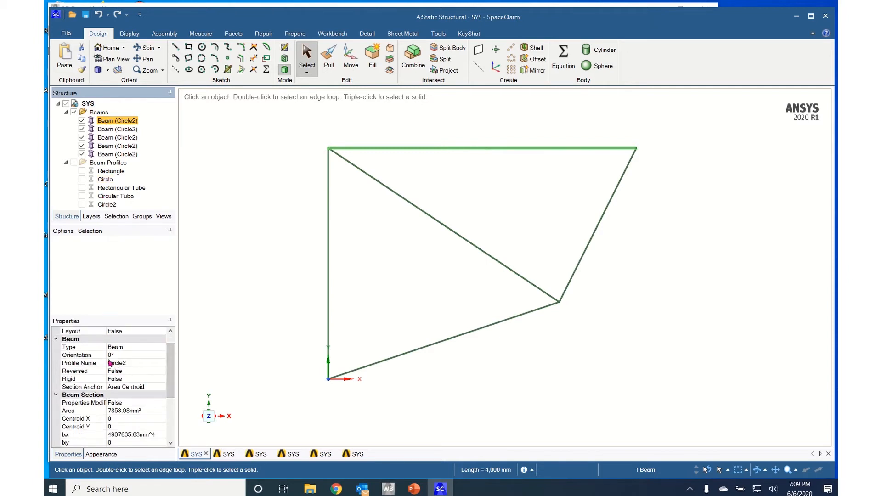
pyautogui.click(162, 364)
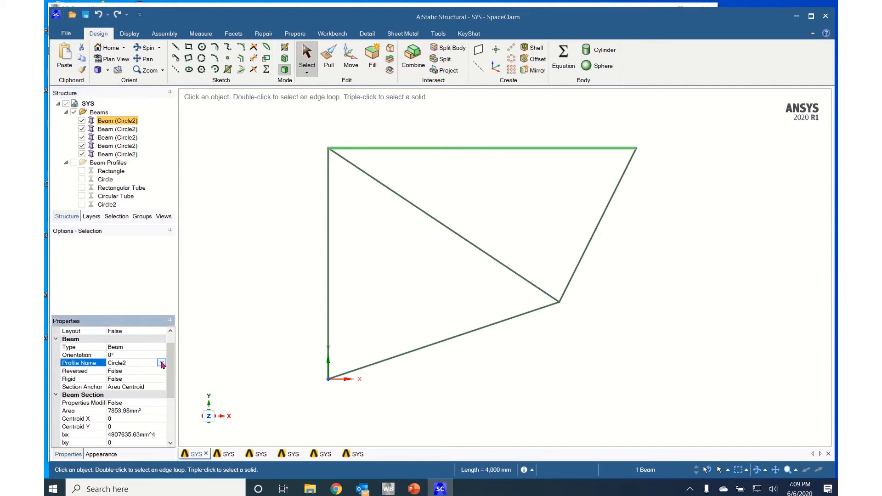
pyautogui.click(162, 363)
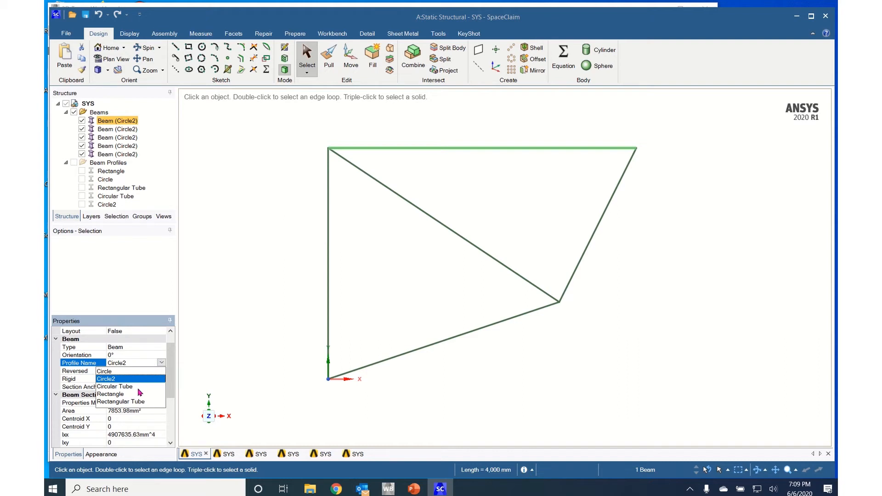
pyautogui.click(111, 395)
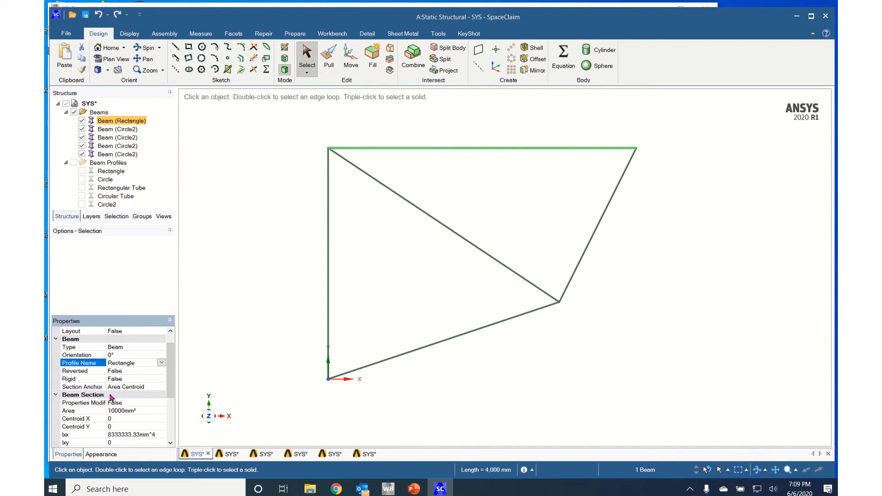
# Step: Assign the Circle profile to the truss's inner diagonal beam
pyautogui.click(127, 130)
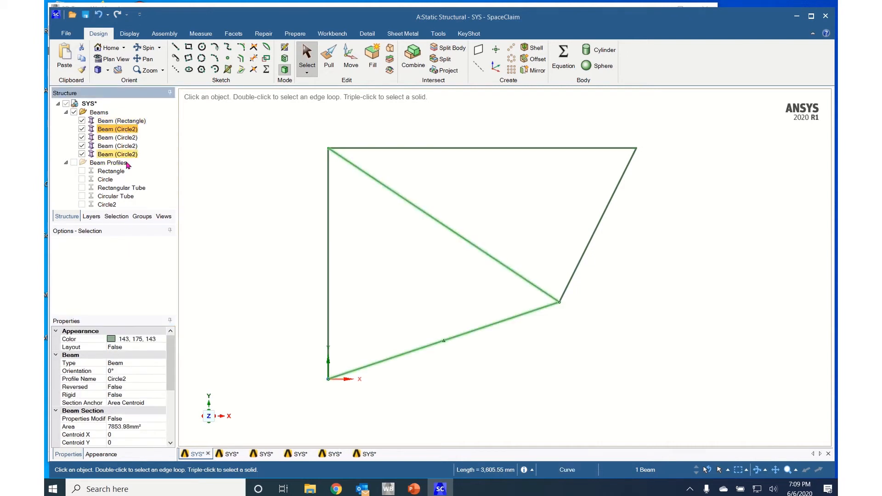
pyautogui.click(164, 381)
pyautogui.click(162, 379)
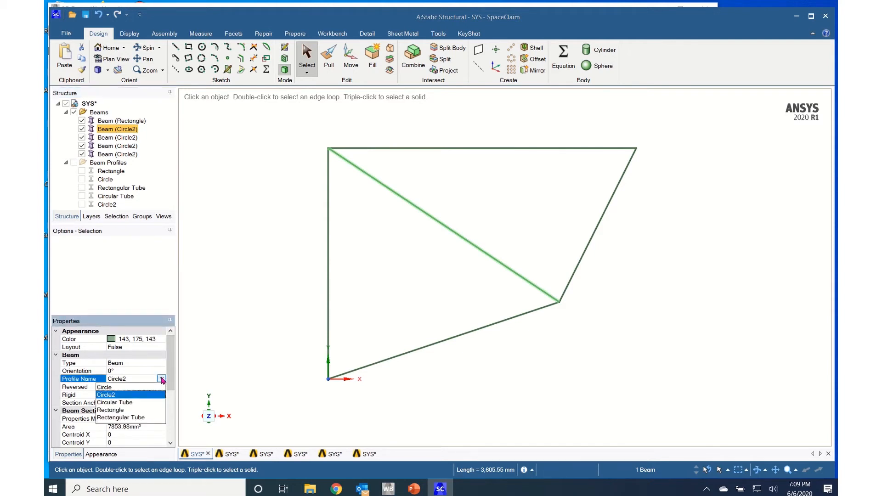
pyautogui.click(127, 387)
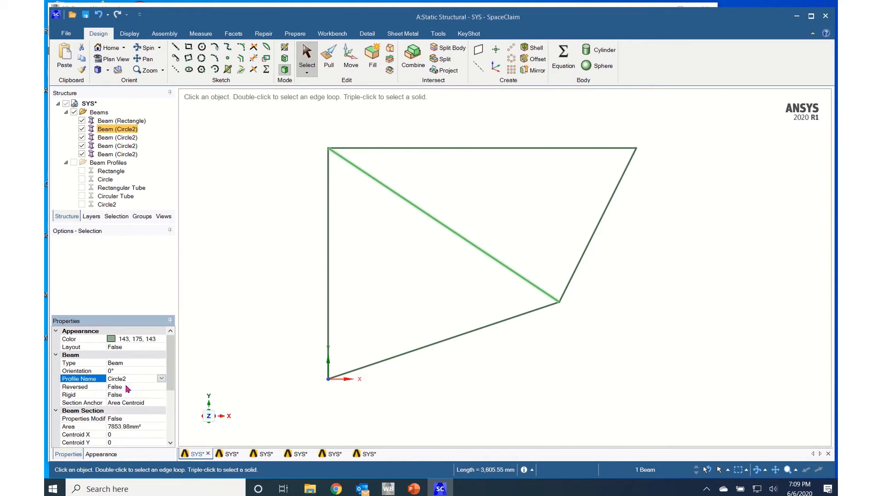
# Step: Assign the Rectangular Tube profile to the truss's vertical beam
pyautogui.click(112, 138)
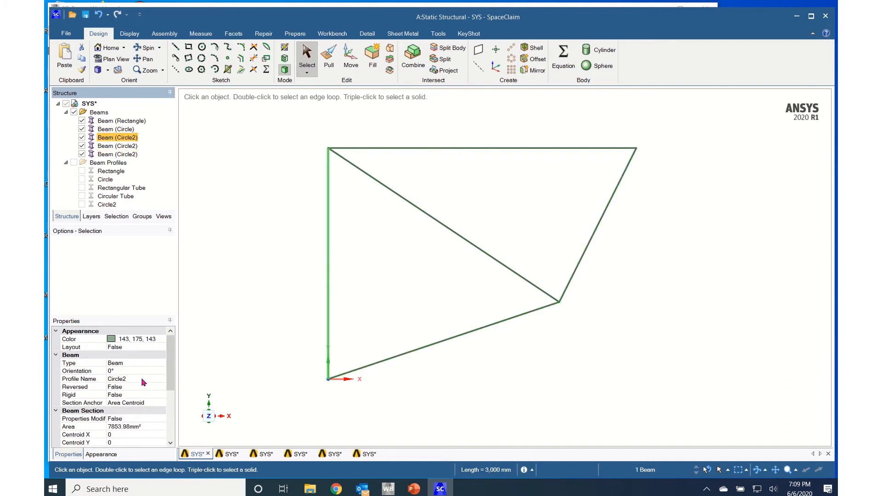
pyautogui.click(164, 380)
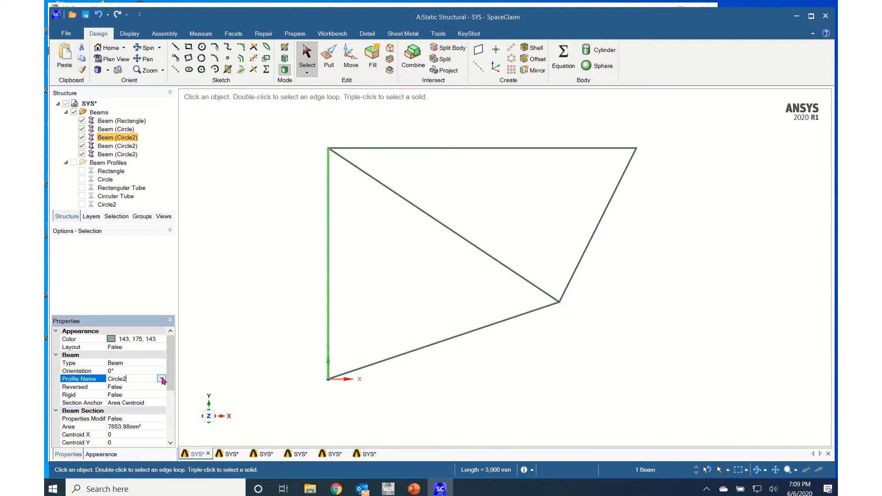
pyautogui.click(162, 379)
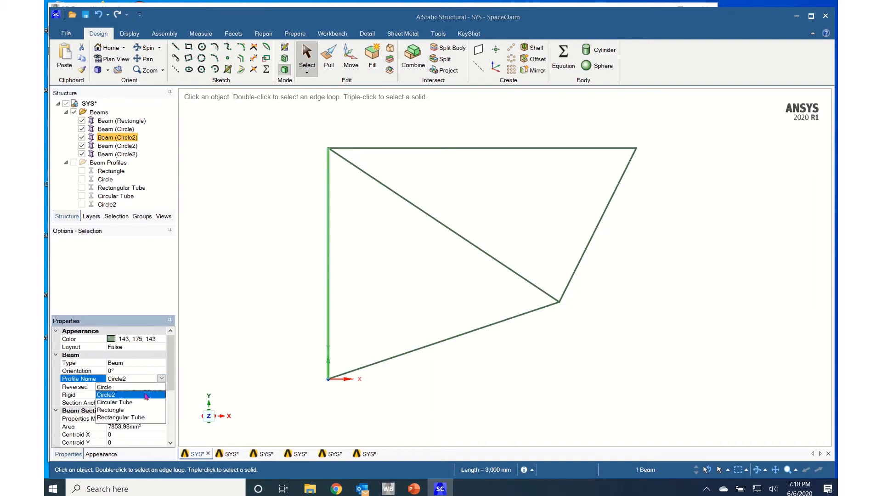
pyautogui.click(139, 418)
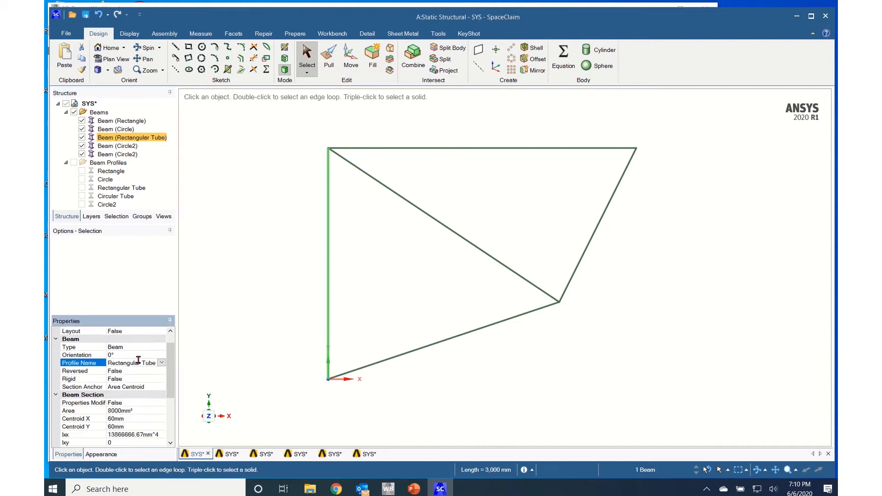
# Step: Assign the Circular Tube profile to the truss's lower inclined beam
pyautogui.click(119, 147)
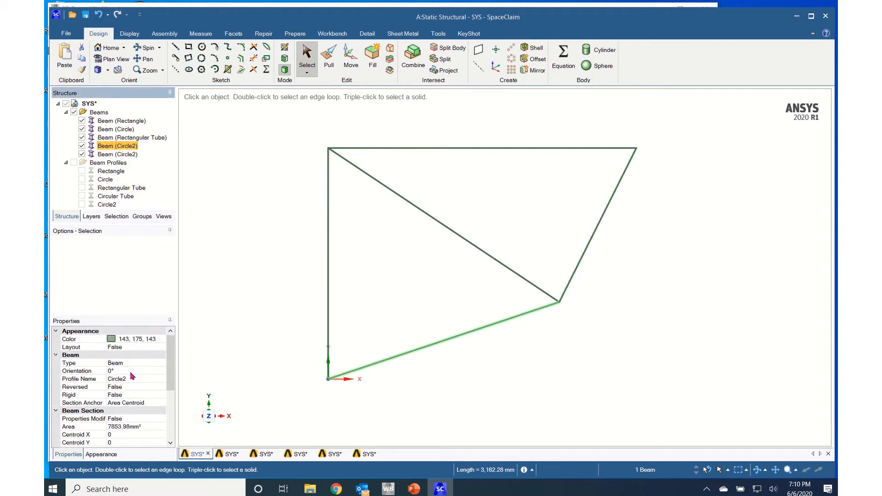
pyautogui.click(162, 379)
pyautogui.click(162, 379)
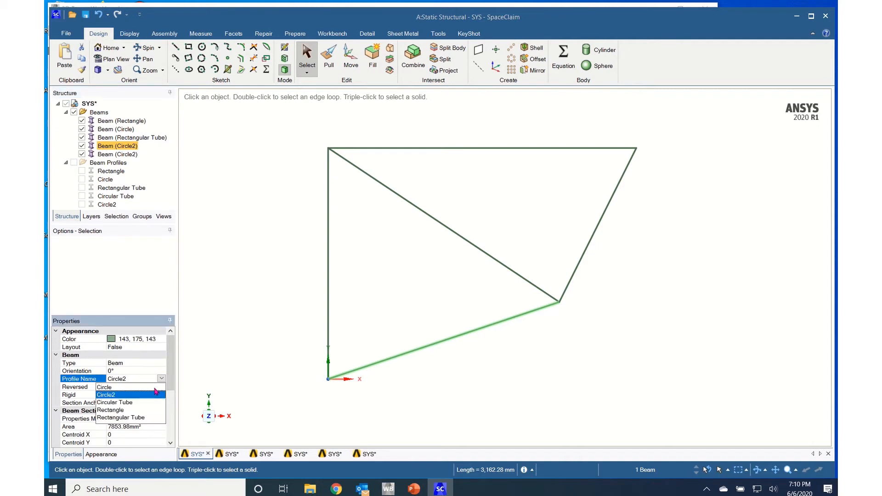
pyautogui.click(125, 403)
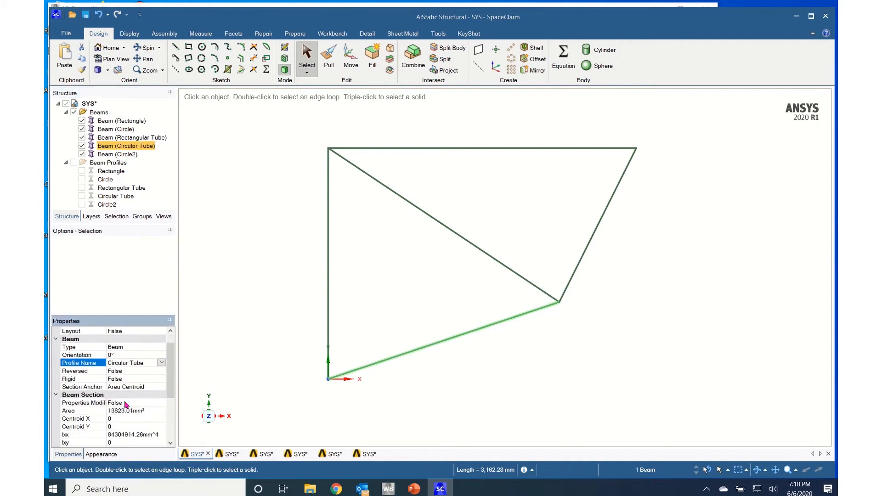
# Step: Choose the Circle2 profile for the inclined beam at the truss's right end
pyautogui.click(120, 155)
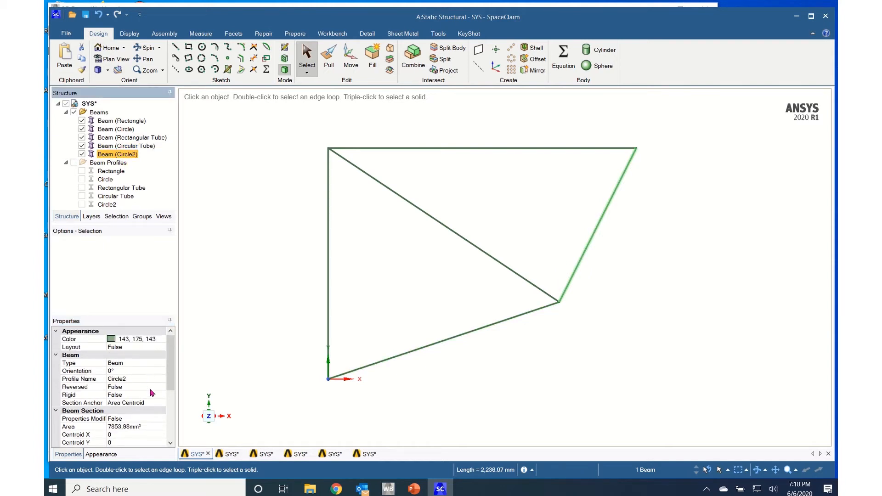
pyautogui.click(162, 380)
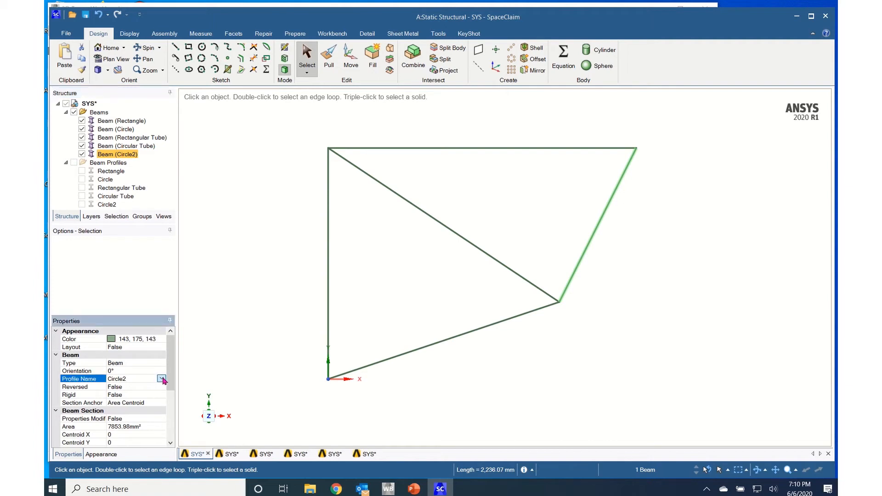
pyautogui.click(162, 379)
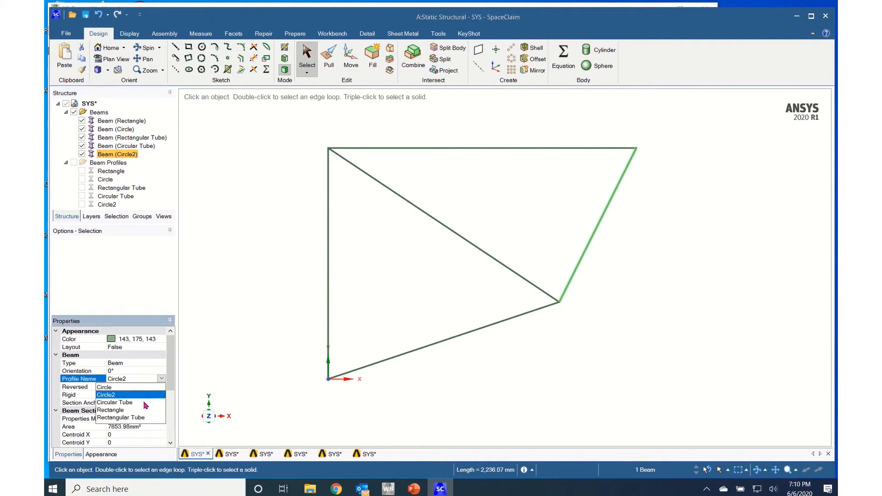
pyautogui.click(118, 396)
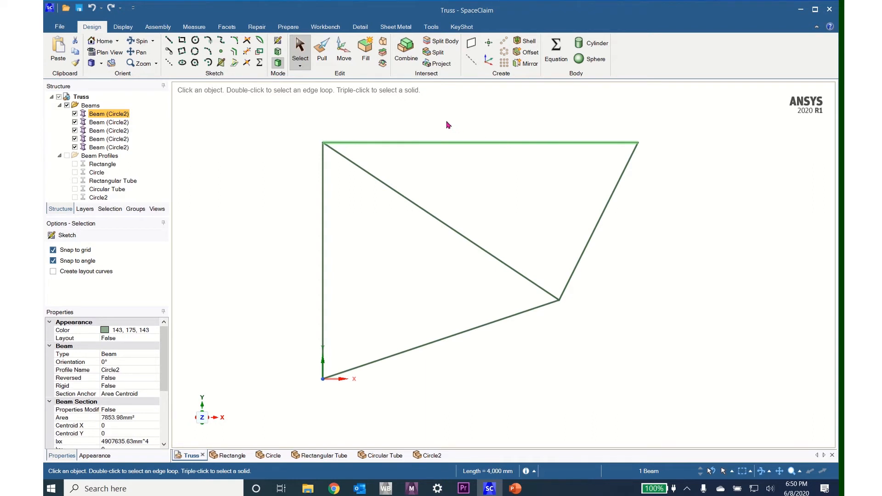
# Step: Move all five Circle2 beams of the truss together into one new component
pyautogui.click(103, 116)
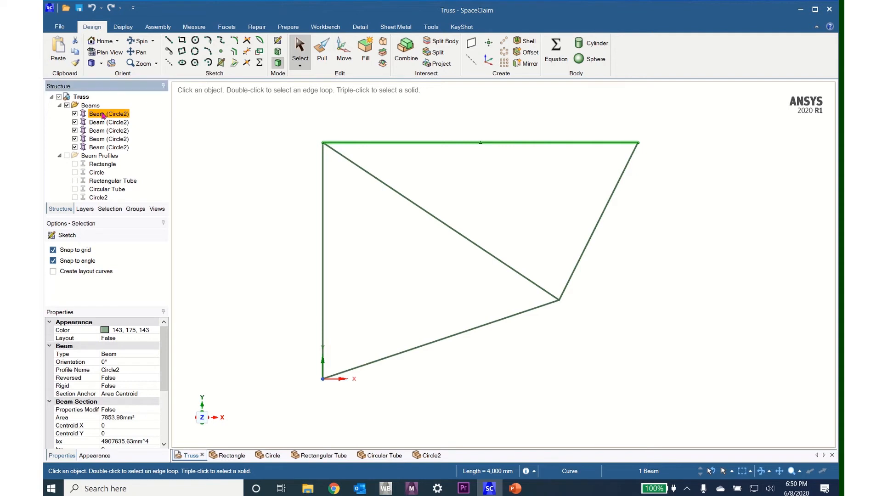
pyautogui.keyDown('shift'); pyautogui.click(102, 147); pyautogui.keyUp('shift')
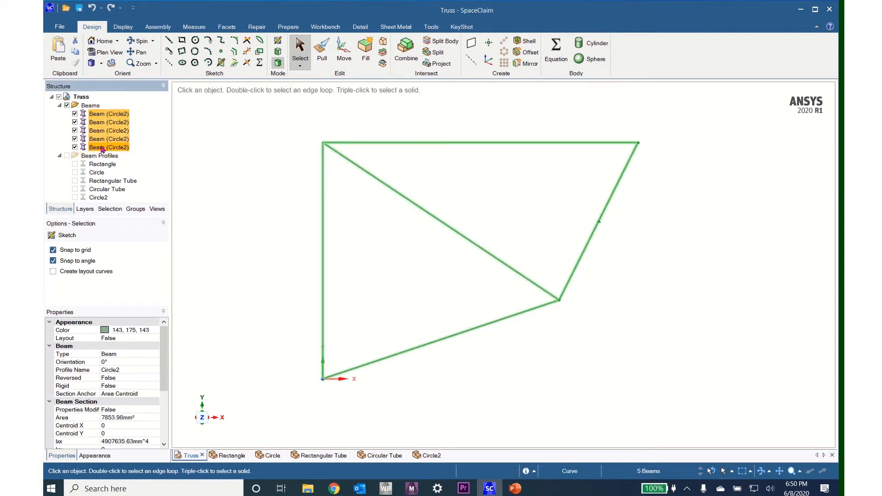
pyautogui.rightClick(98, 116)
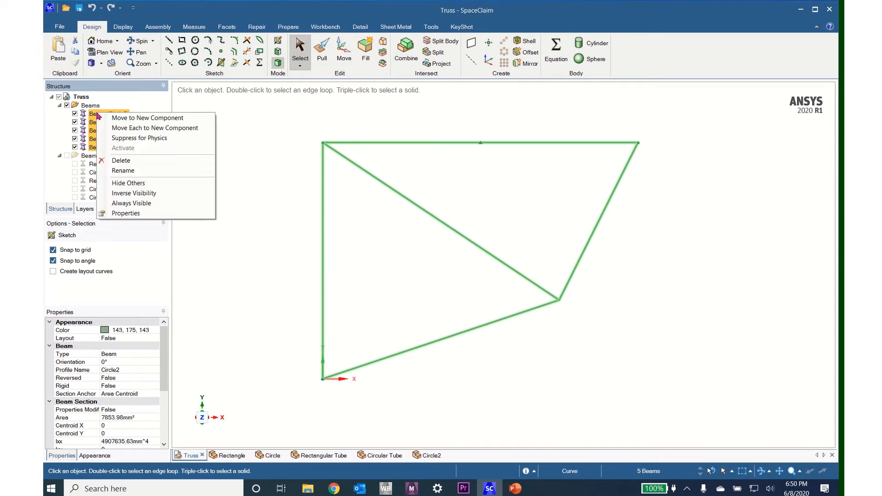
pyautogui.click(125, 118)
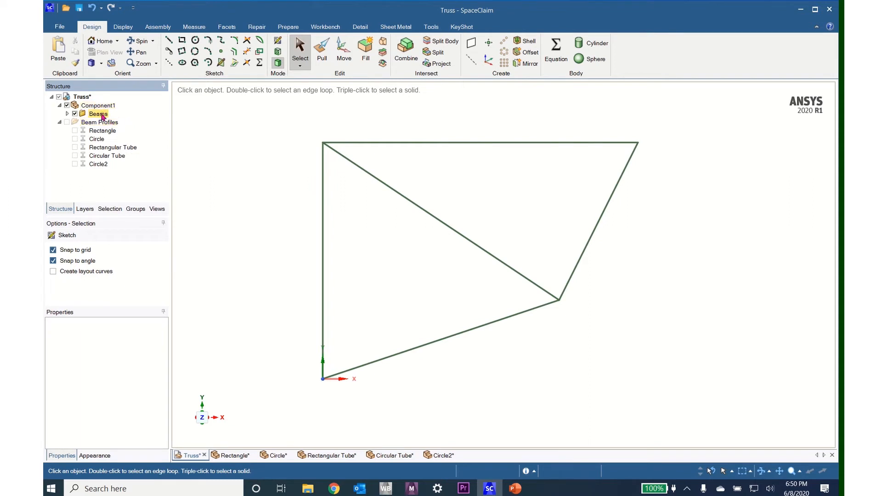
# Step: Set the new component's Share Topology to Merge and save the truss document
pyautogui.click(105, 107)
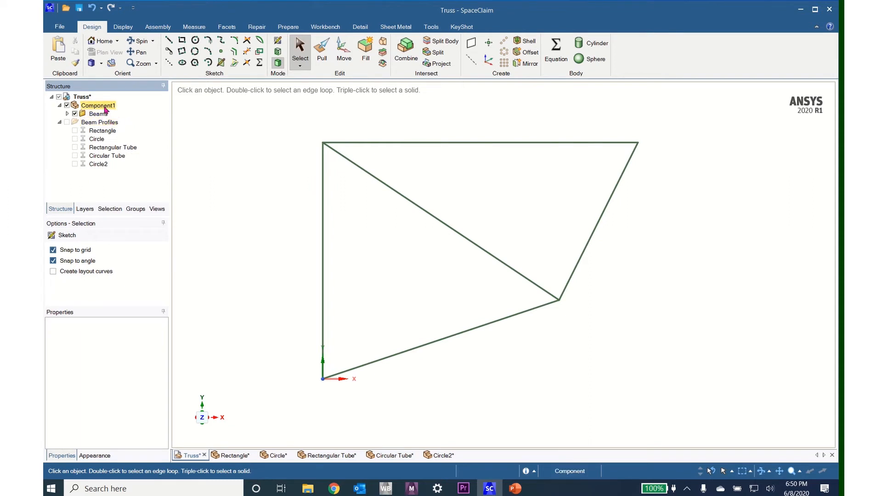
pyautogui.click(106, 109)
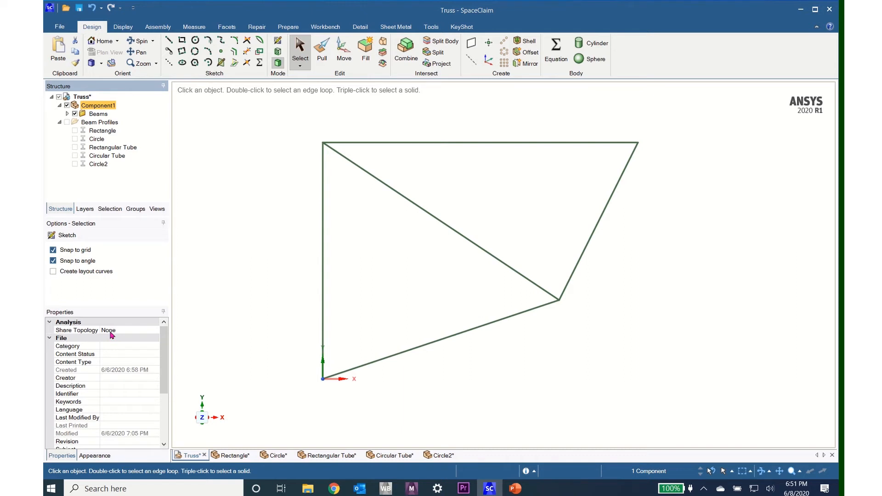
pyautogui.click(151, 331)
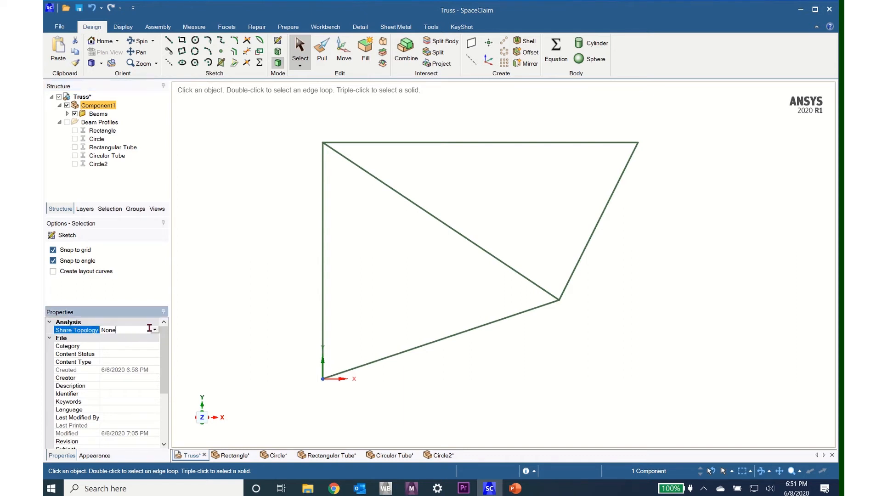
pyautogui.click(155, 331)
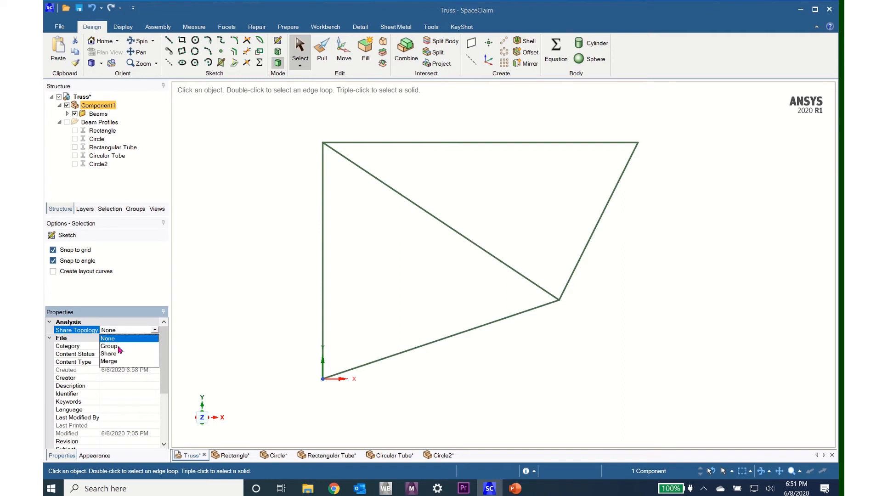
pyautogui.click(119, 363)
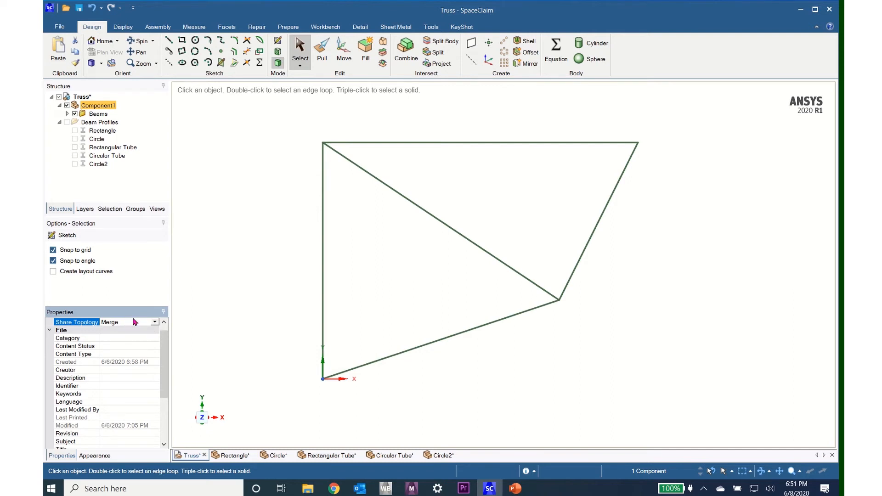
pyautogui.click(61, 27)
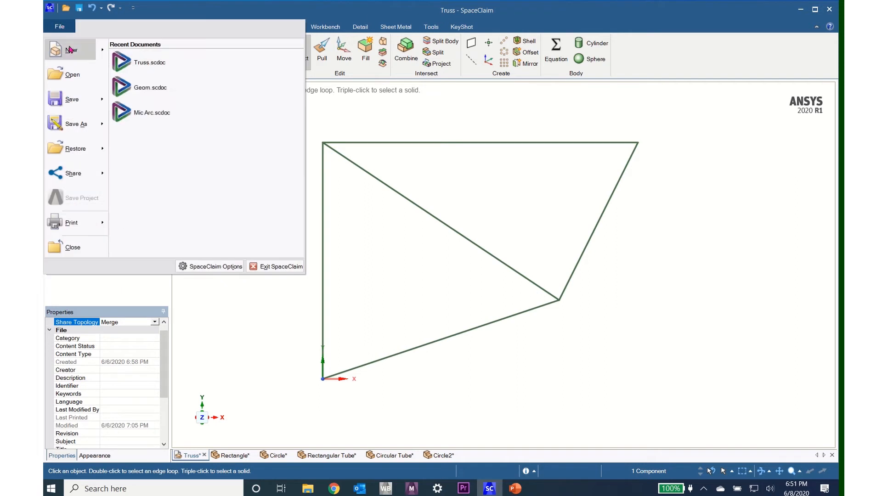
pyautogui.click(71, 100)
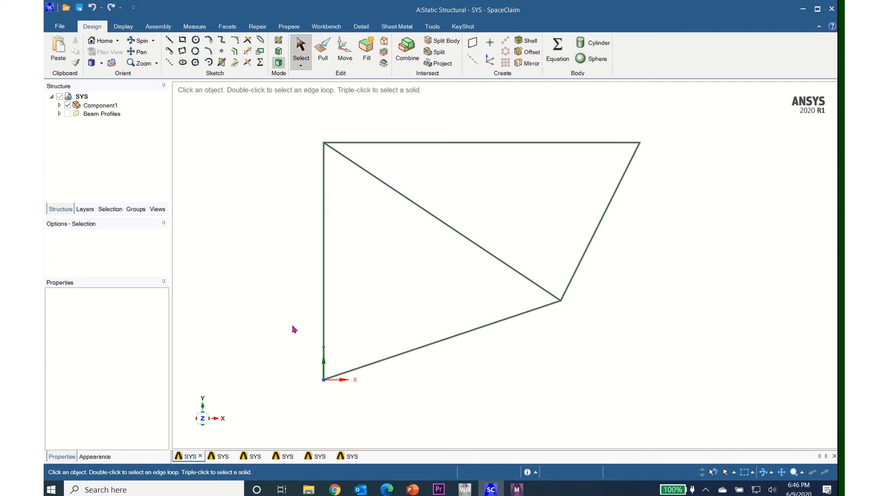
# Step: Switch to Workbench, open the Static Structural system's Model in Mechanical, and expand its Geometry branch
pyautogui.click(803, 9)
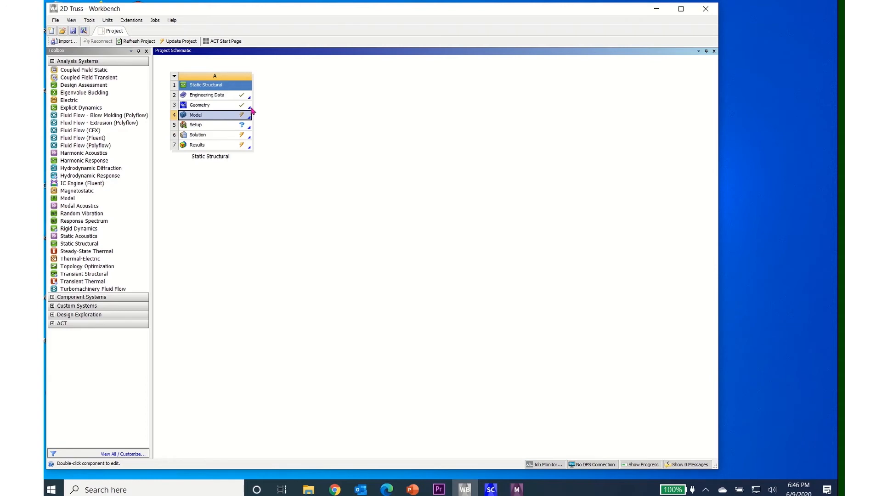
pyautogui.doubleClick(197, 115)
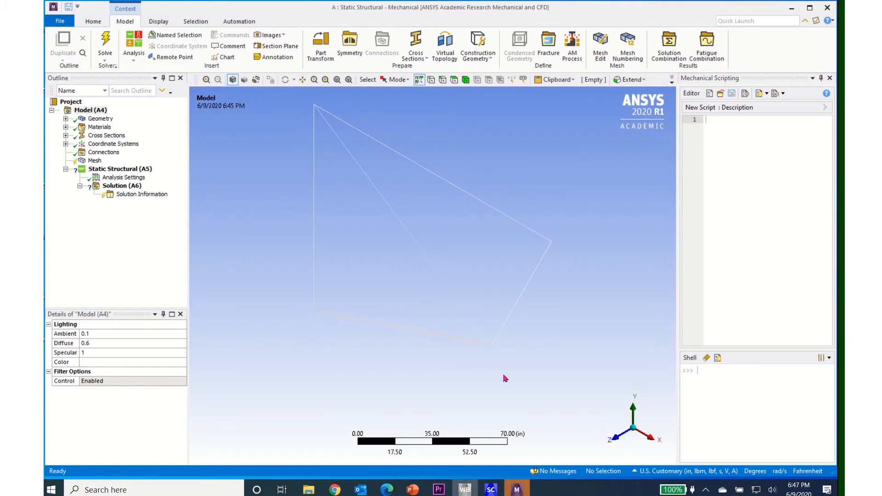
pyautogui.click(618, 440)
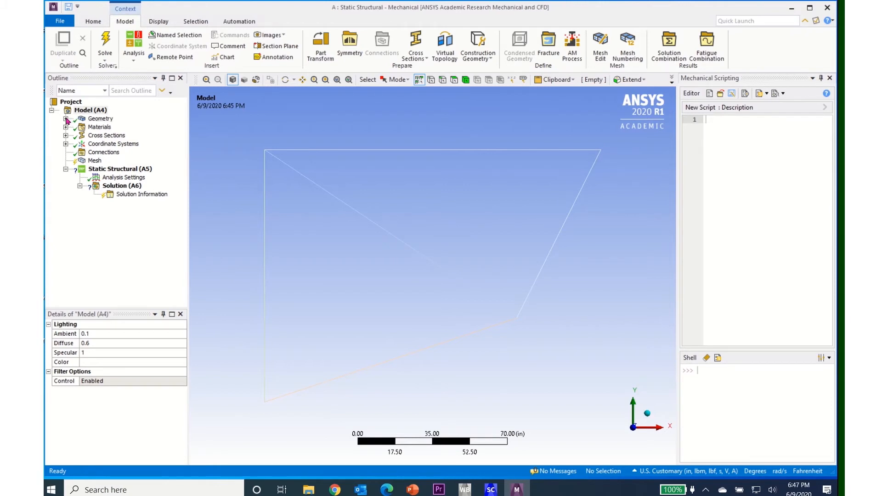
pyautogui.click(65, 118)
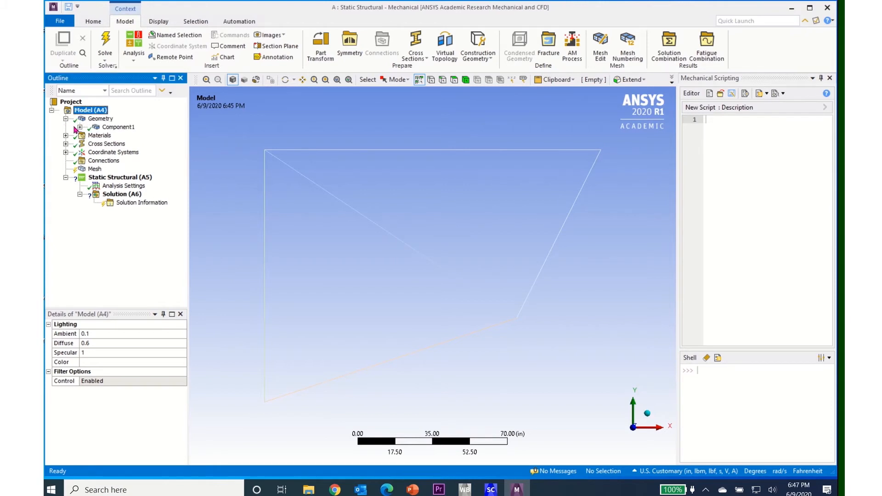
# Step: Assign Aluminum Alloy as the material of the Beam (Rectangle) body in Component1
pyautogui.click(80, 127)
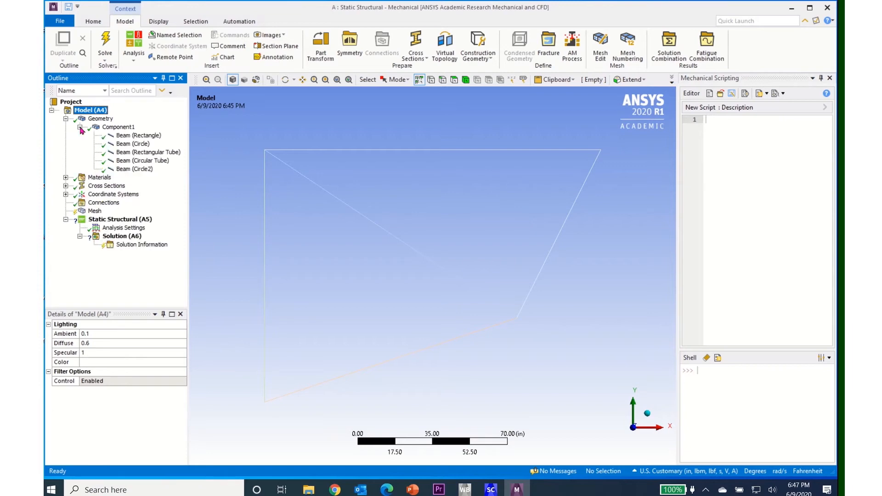
pyautogui.click(144, 136)
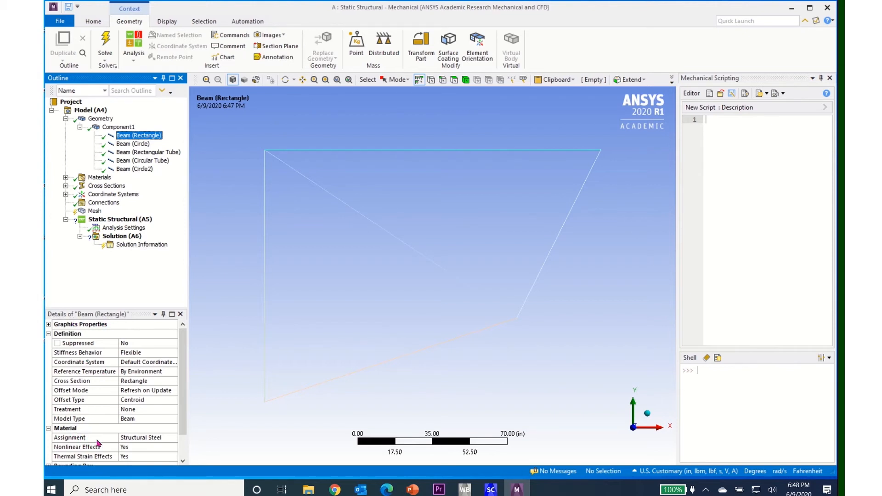
pyautogui.click(175, 439)
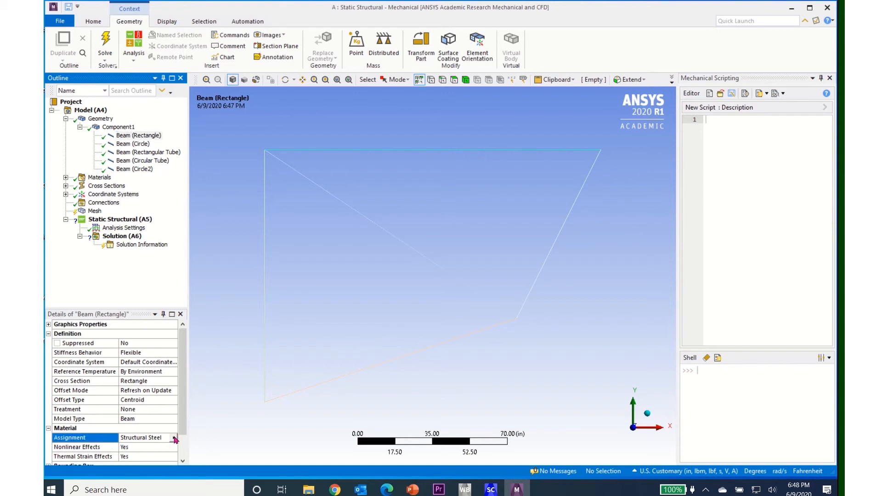
pyautogui.click(174, 439)
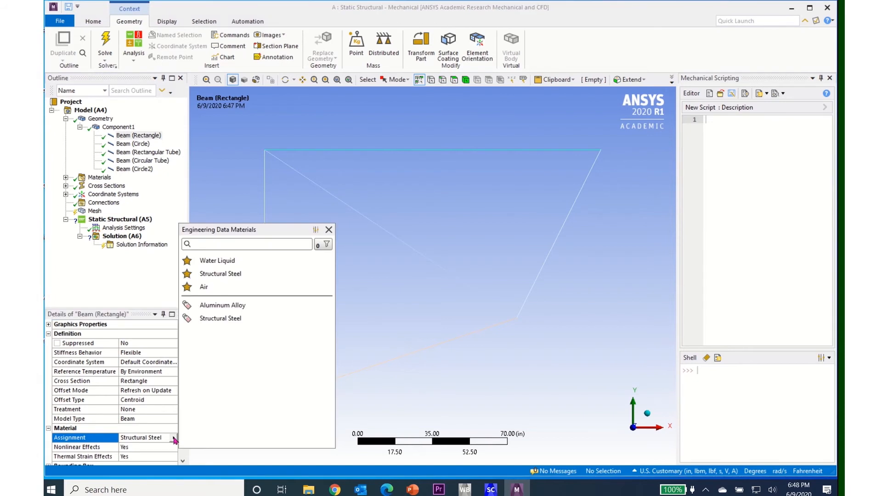
pyautogui.click(216, 306)
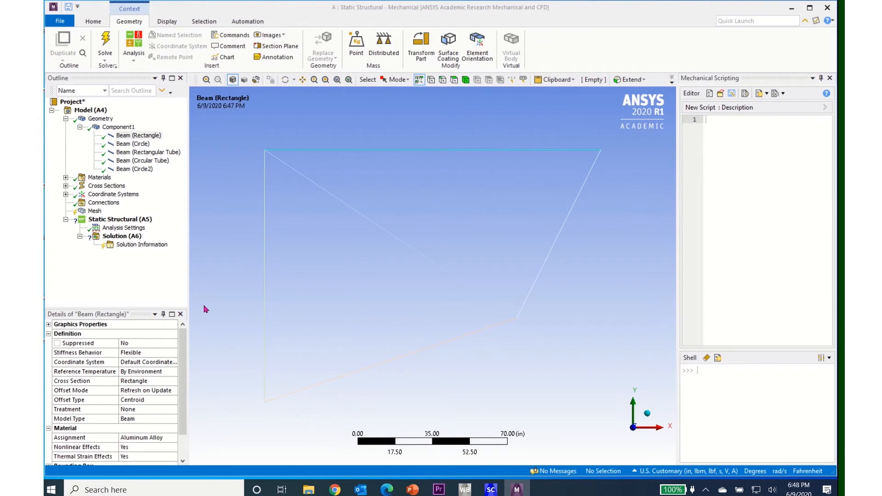
# Step: Change the material assignment of the Beam (Rectangular Tube) body to Aluminum Alloy
pyautogui.click(168, 153)
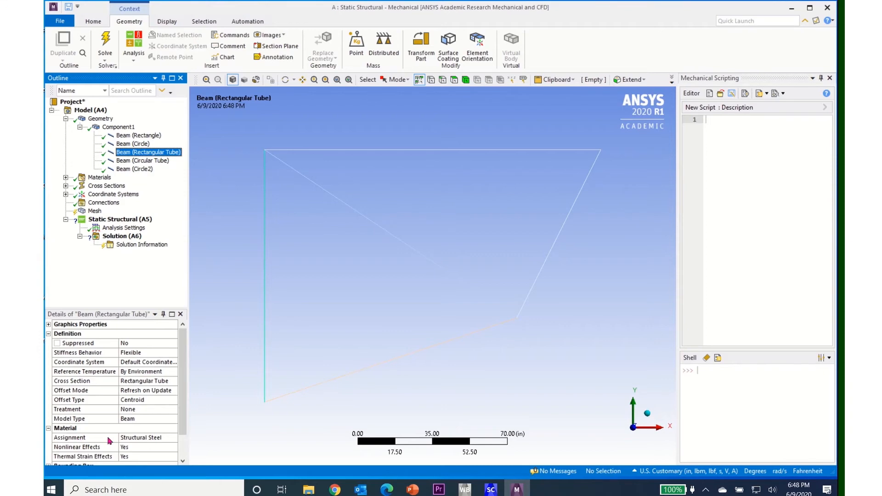
pyautogui.click(175, 440)
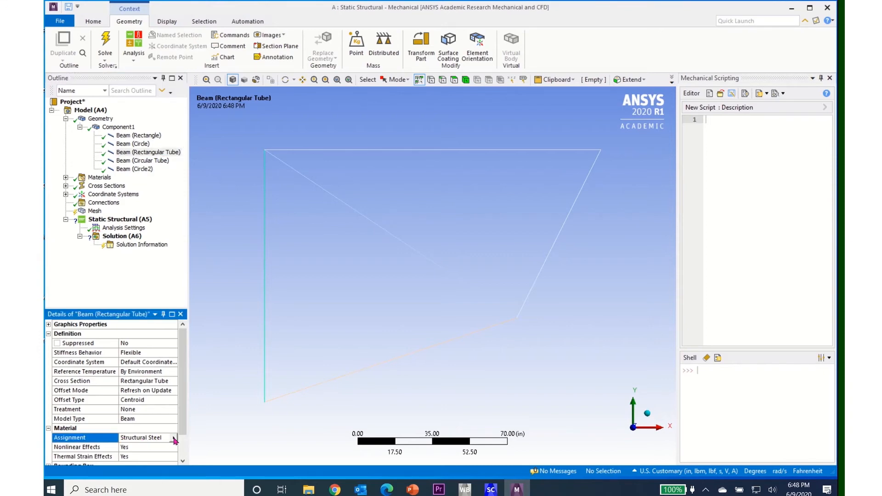
pyautogui.click(174, 438)
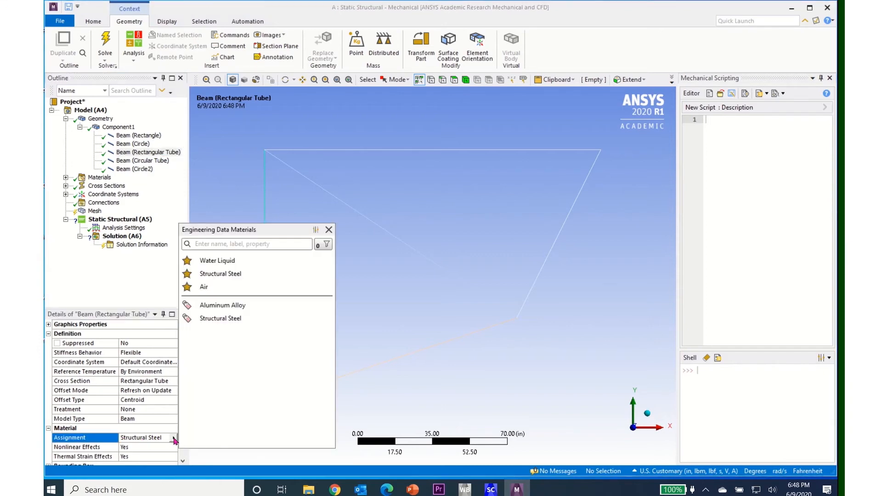
pyautogui.click(208, 305)
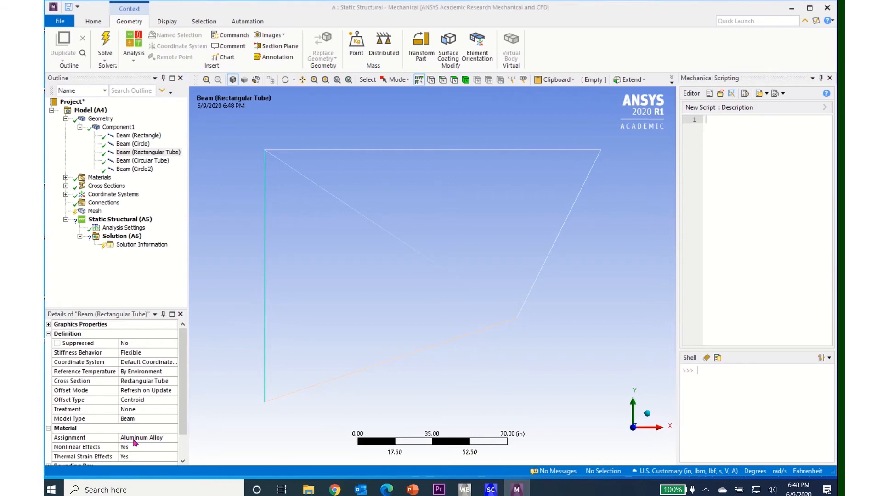
# Step: Collapse the Geometry branch and review the Aluminum Alloy properties among the model's materials
pyautogui.click(80, 127)
pyautogui.click(65, 119)
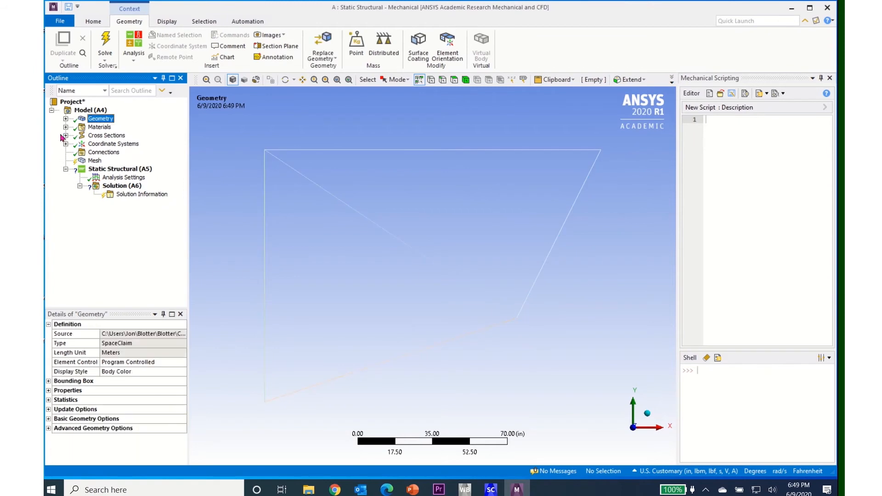
pyautogui.click(66, 127)
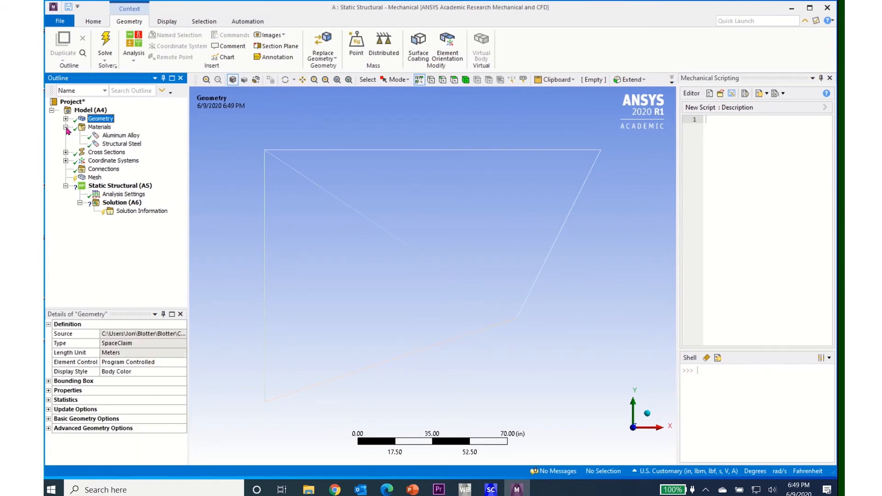
pyautogui.click(111, 137)
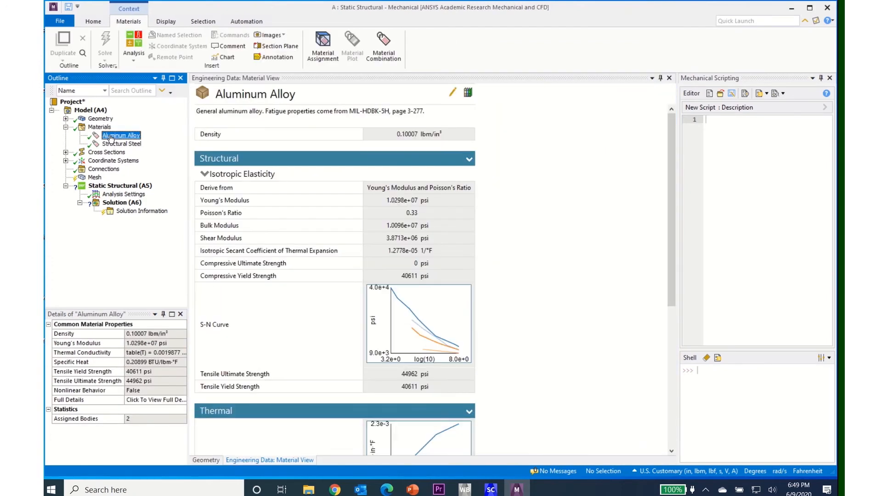
pyautogui.click(66, 128)
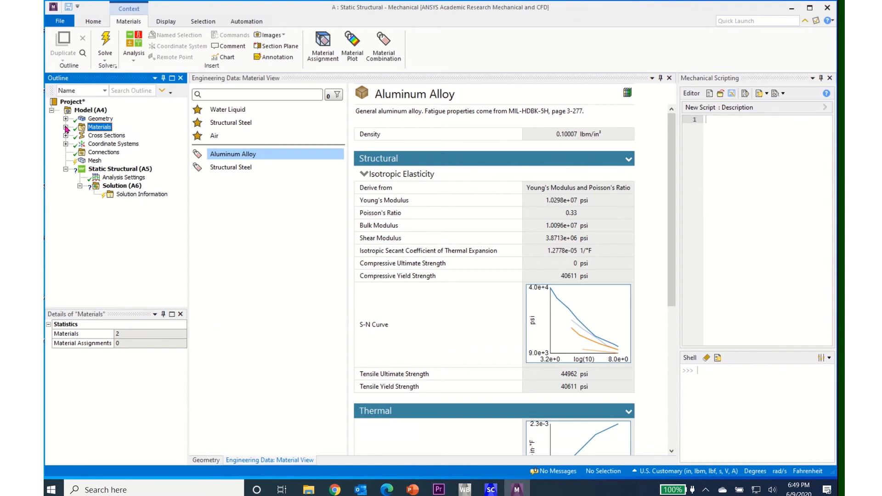
# Step: Review the Circle, Rectangular Tube, Circular Tube and Circle2 cross sections and the settings for the model's connections
pyautogui.click(66, 135)
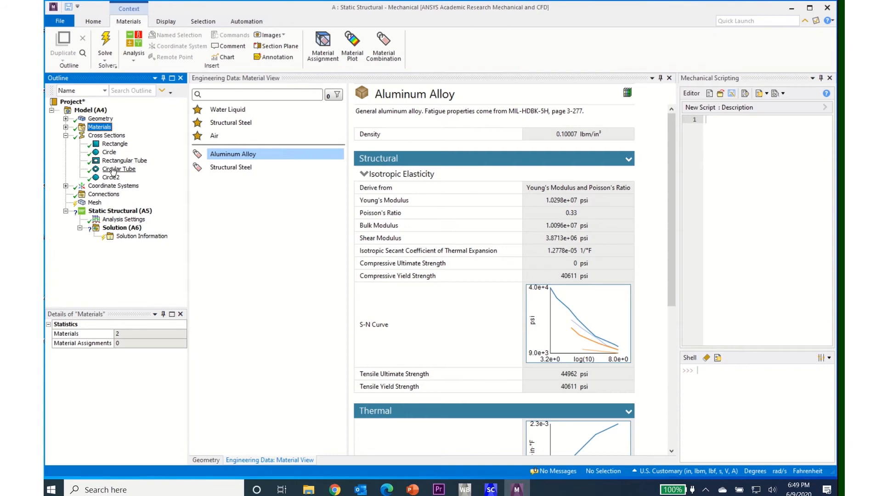
pyautogui.click(110, 152)
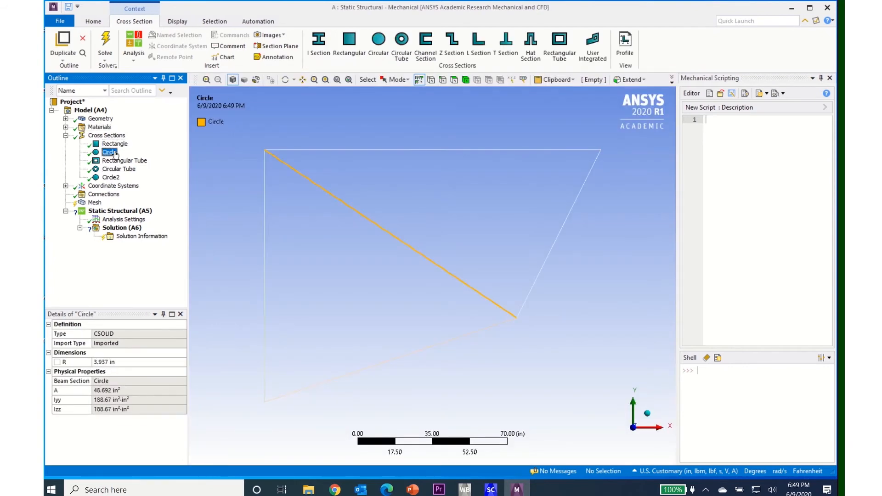
pyautogui.click(115, 162)
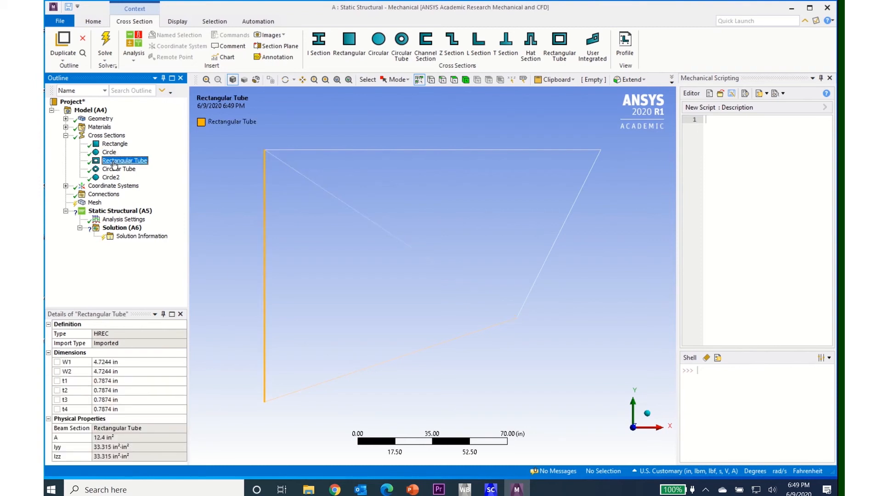
pyautogui.click(112, 170)
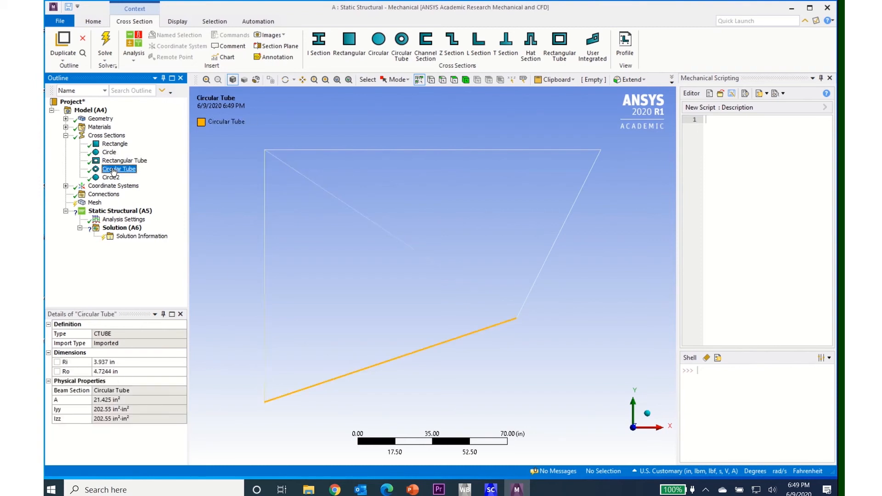
pyautogui.click(109, 178)
pyautogui.click(66, 135)
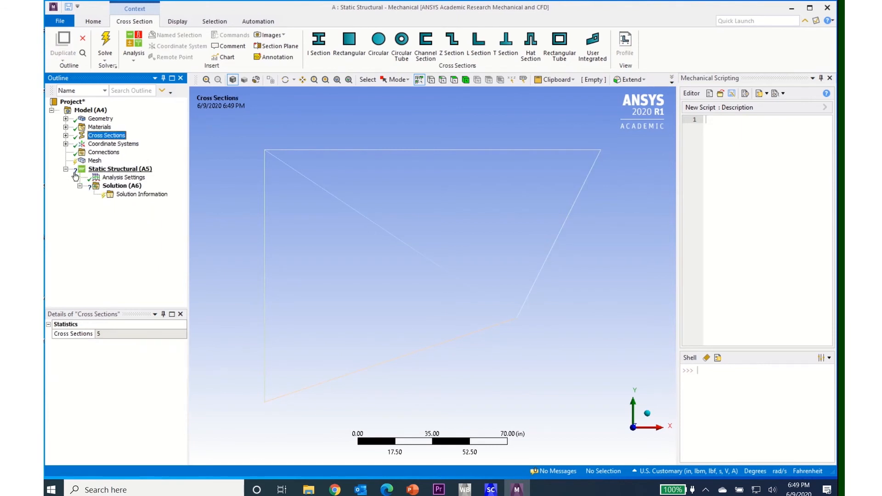
pyautogui.click(98, 153)
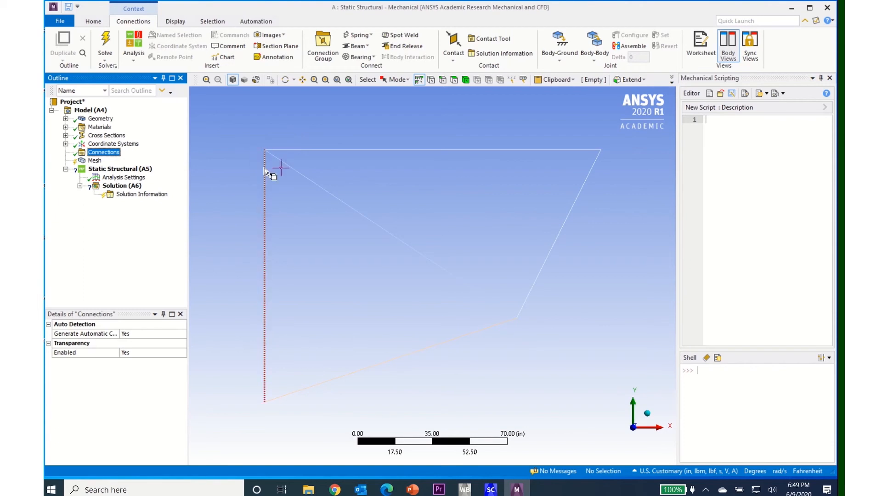
# Step: Generate the mesh of all truss beams with the default element size and inspect their meshed cross sections
pyautogui.click(95, 162)
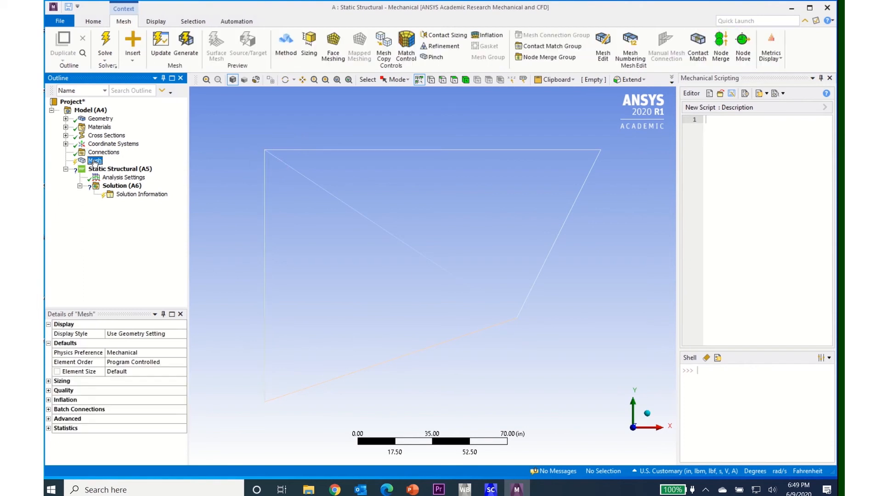
pyautogui.click(184, 43)
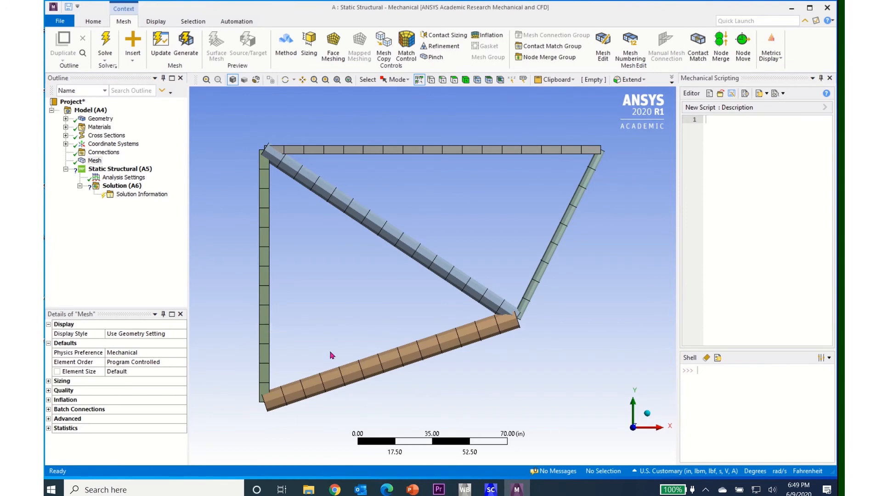
pyautogui.moveTo(438, 348); pyautogui.dragTo(356, 372, button='middle')
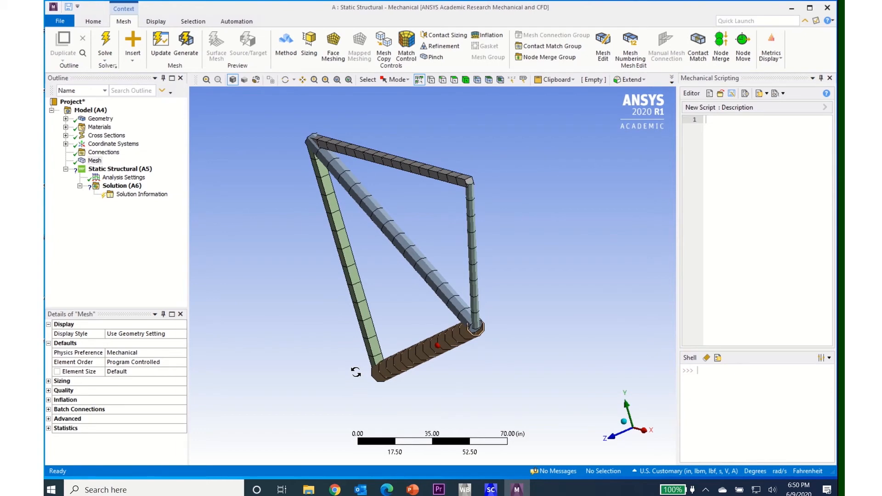
pyautogui.moveTo(356, 372); pyautogui.dragTo(421, 366, button='middle')
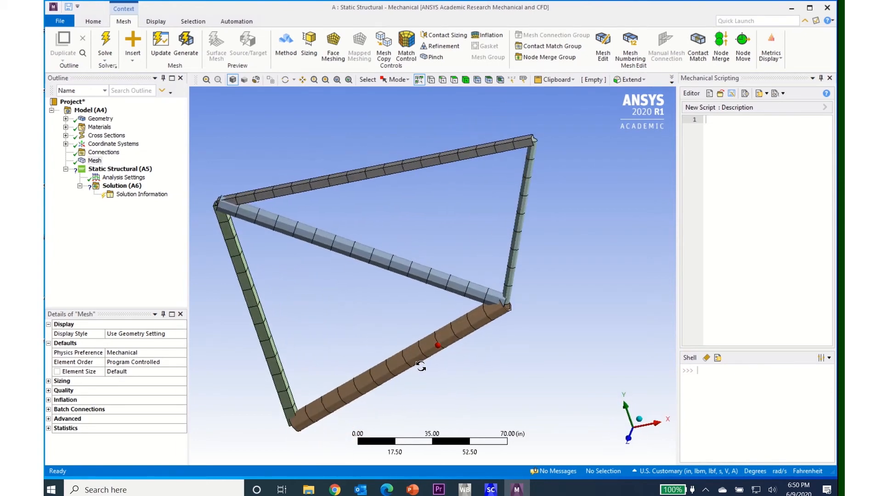
pyautogui.click(628, 438)
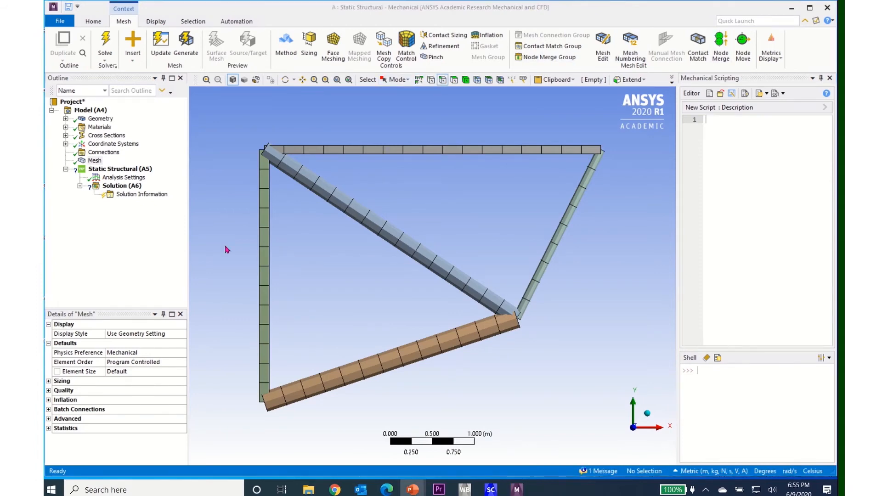
# Step: Add a mesh sizing control and scope it to the truss's top horizontal edge
pyautogui.click(95, 161)
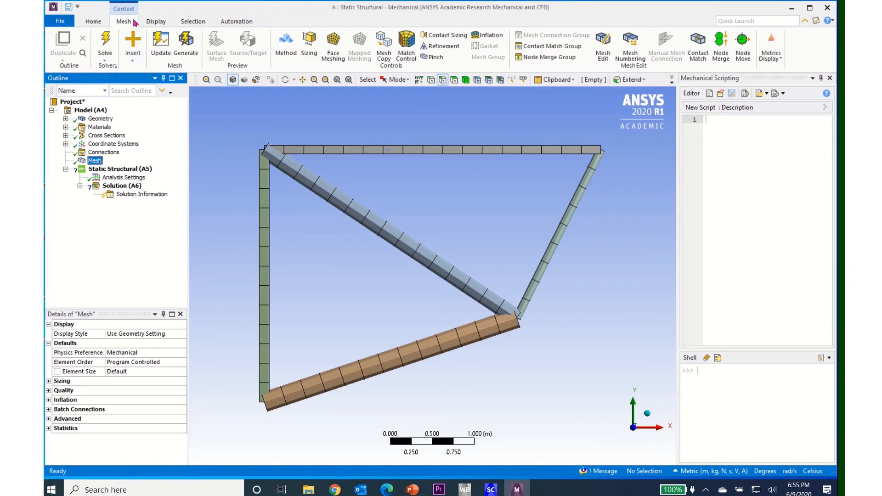
pyautogui.click(309, 41)
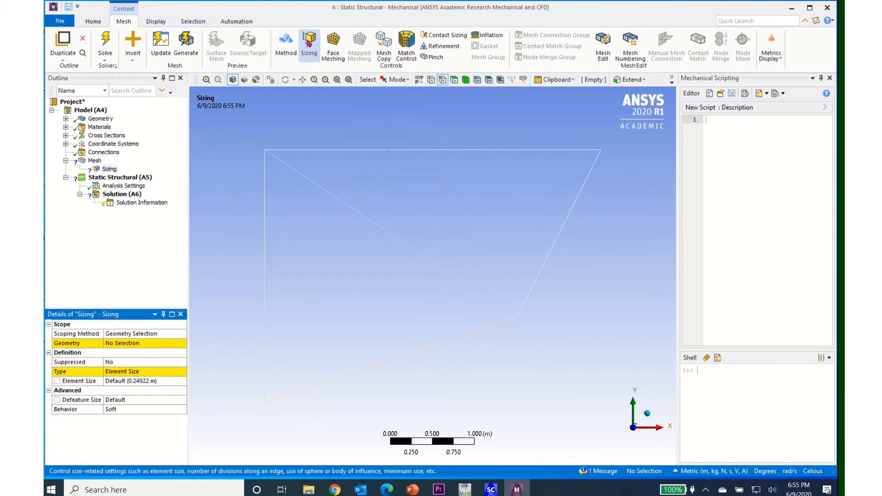
pyautogui.click(110, 169)
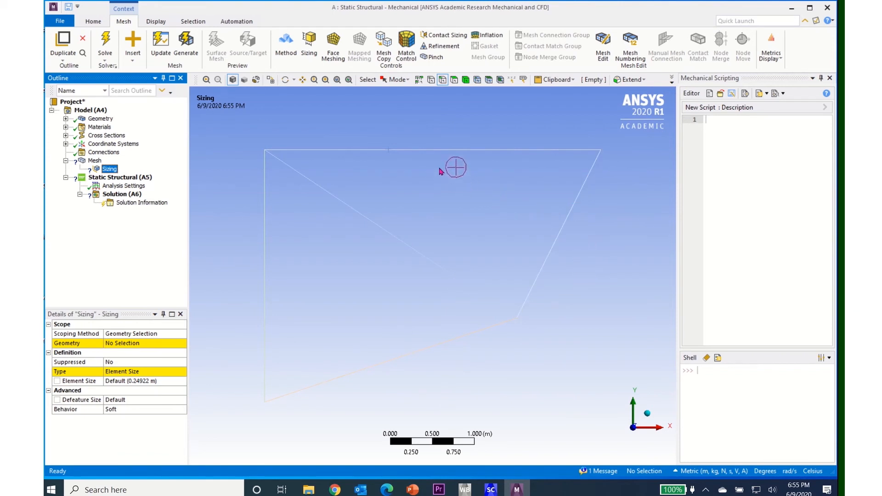
pyautogui.click(438, 150)
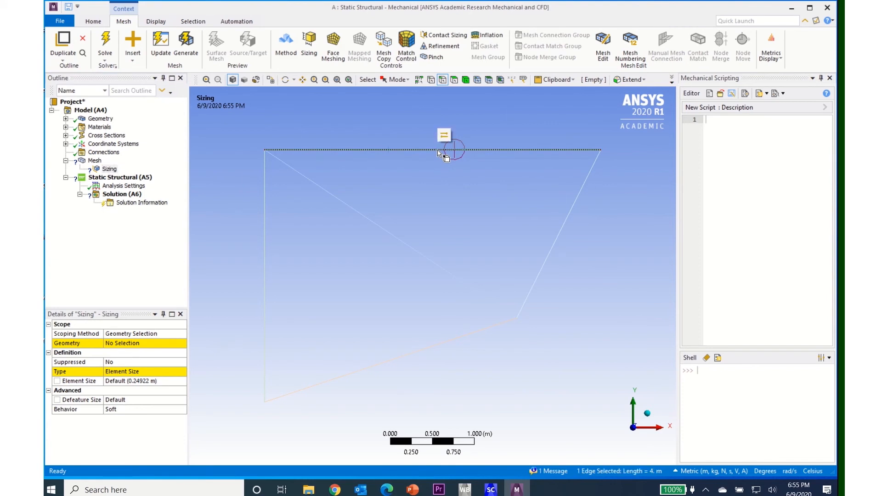
pyautogui.click(119, 344)
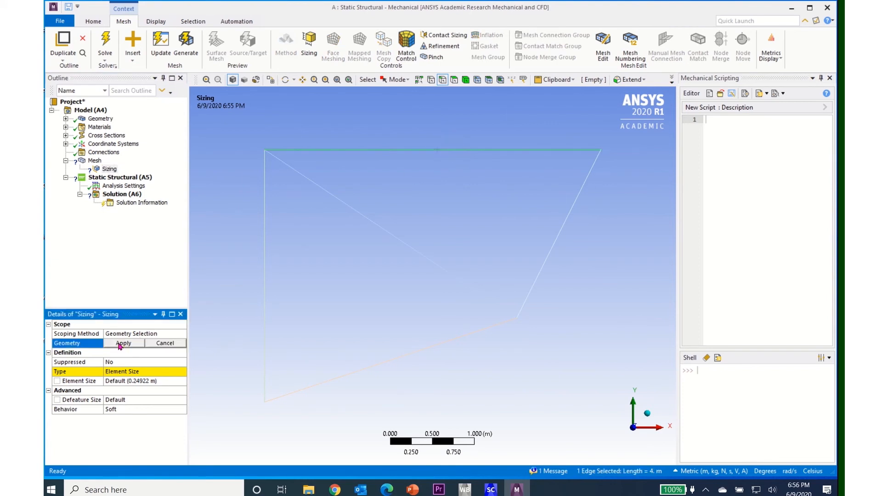
pyautogui.click(123, 344)
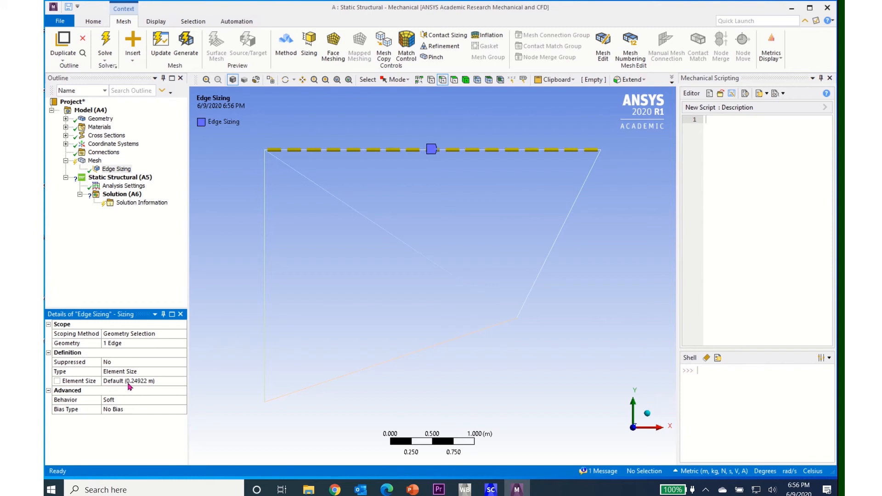
# Step: Set the edge sizing's element size to 0.1 m, update the mesh and display it on the truss
pyautogui.click(162, 382)
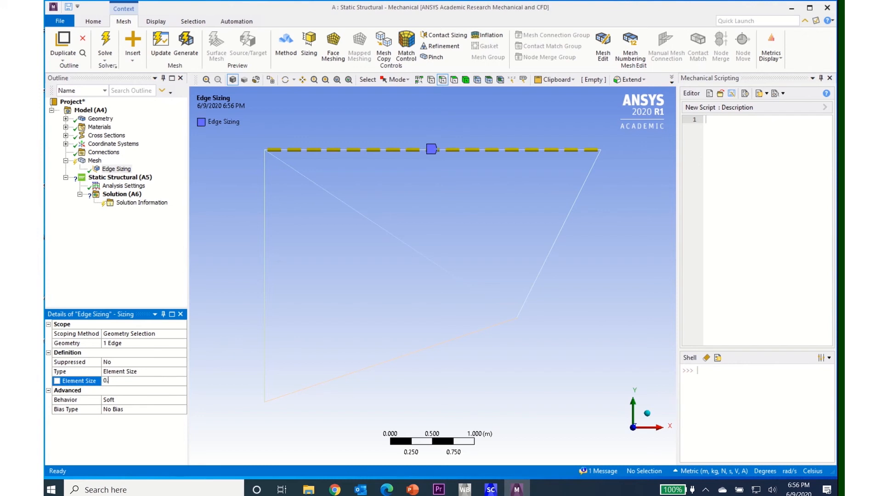
pyautogui.write('0.1')
pyautogui.press('Return')
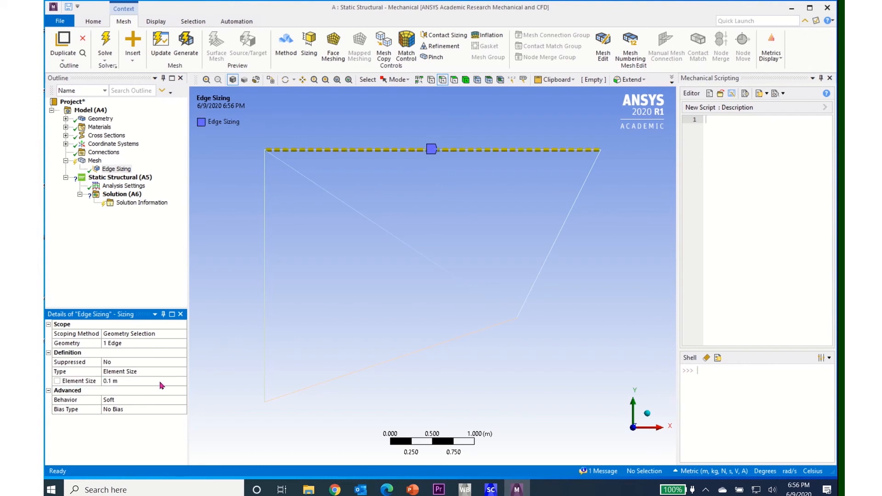
pyautogui.click(162, 46)
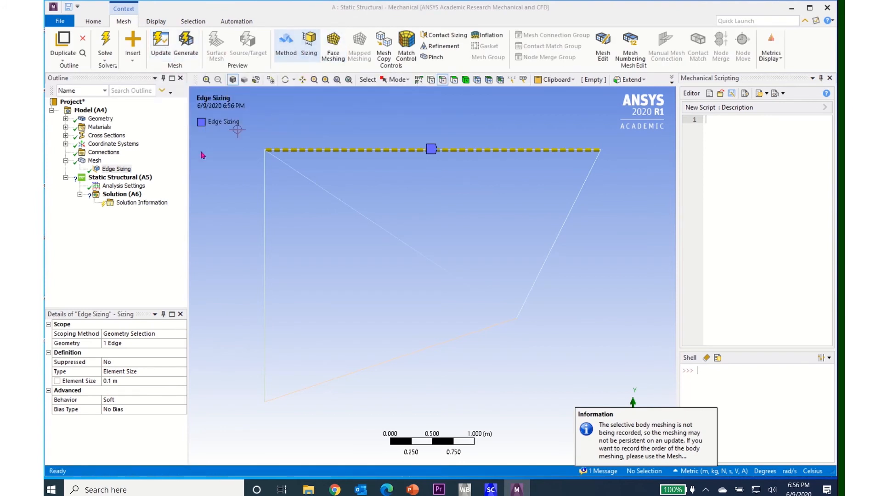
pyautogui.click(94, 161)
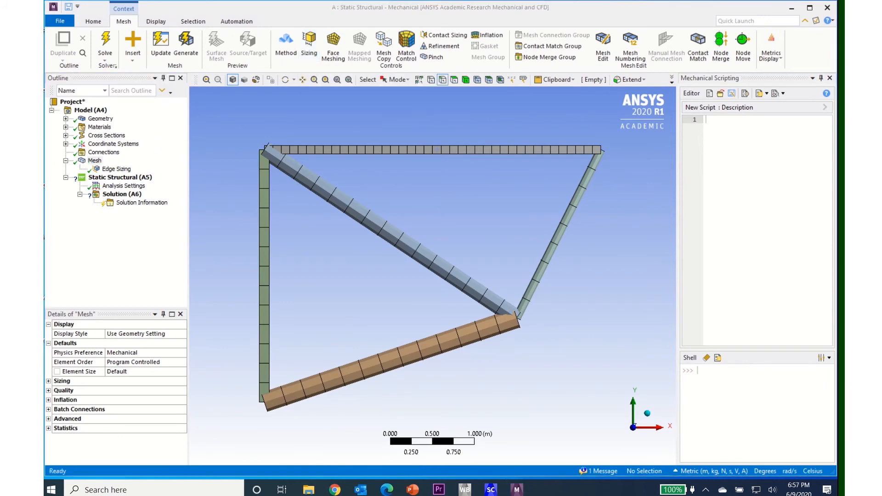
# Step: Add a fixed support to the static structural analysis and scope it to the truss's upper-left vertex
pyautogui.click(118, 178)
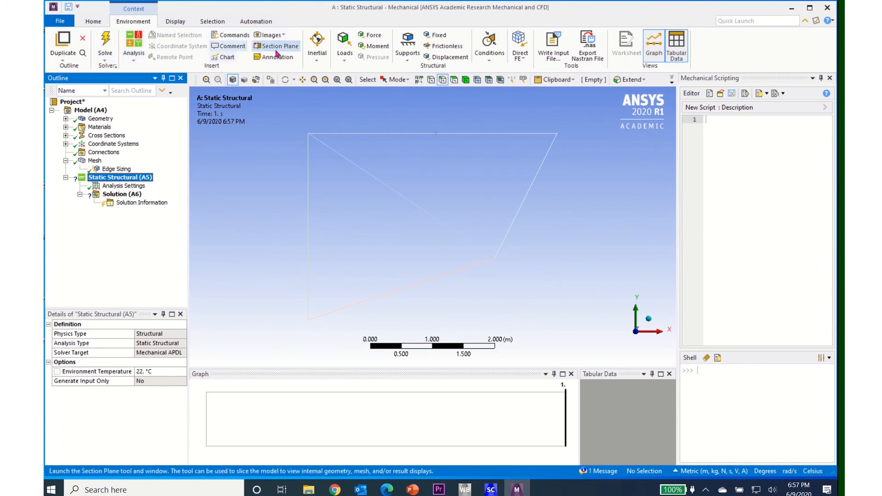
pyautogui.click(439, 36)
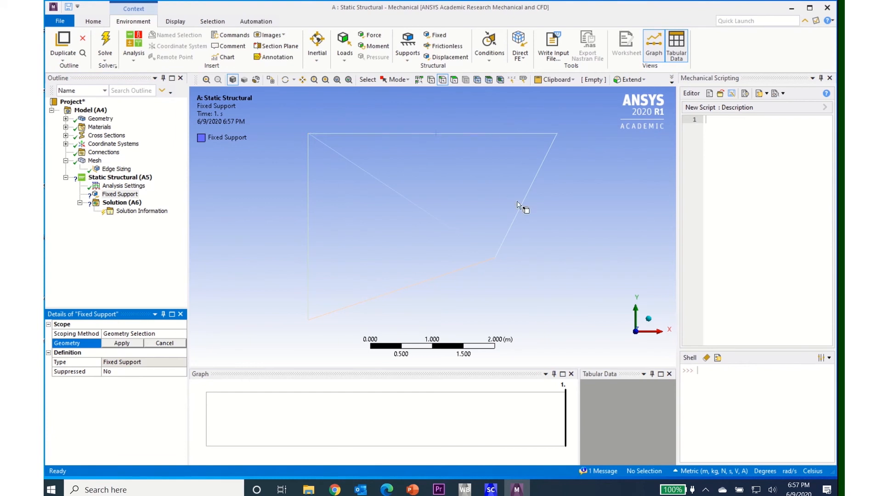
pyautogui.click(431, 80)
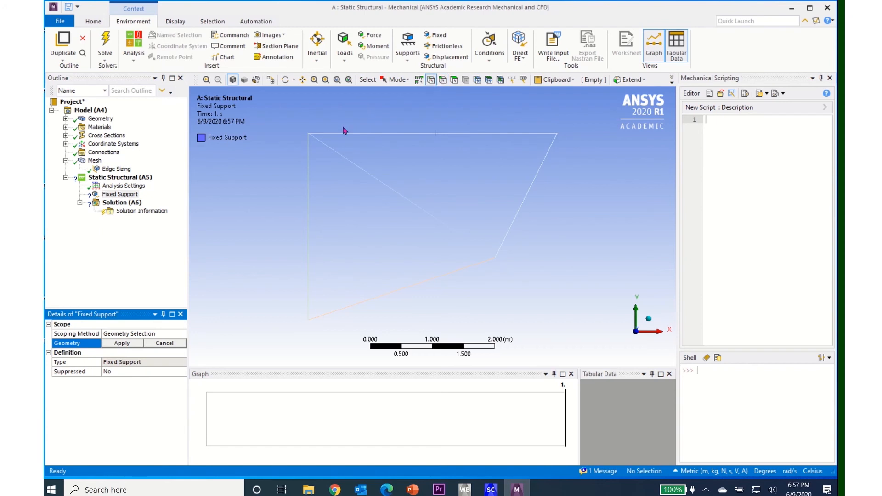
pyautogui.click(309, 135)
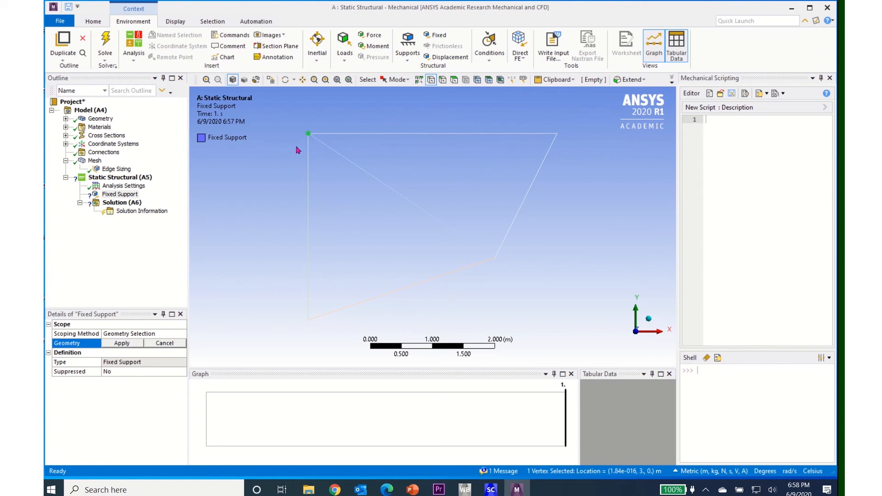
pyautogui.click(122, 343)
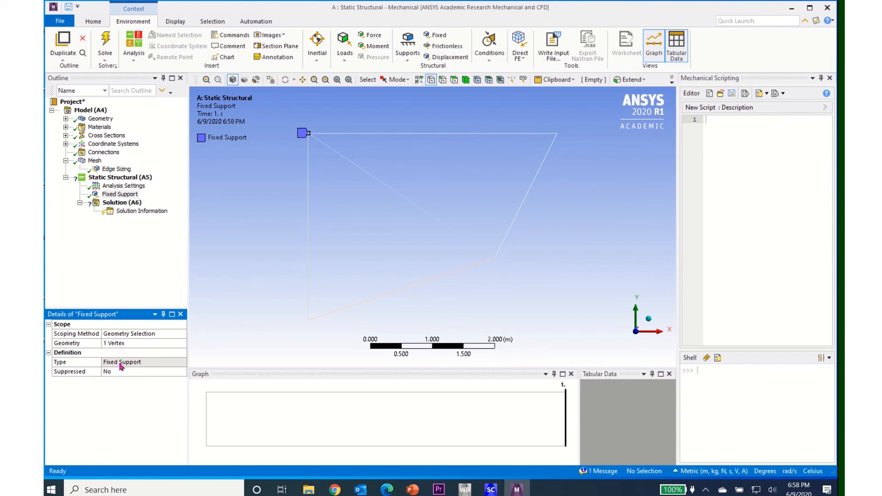
# Step: Add a displacement support at the truss's lower-left vertex with an X component of 0 m and review both supports
pyautogui.click(308, 320)
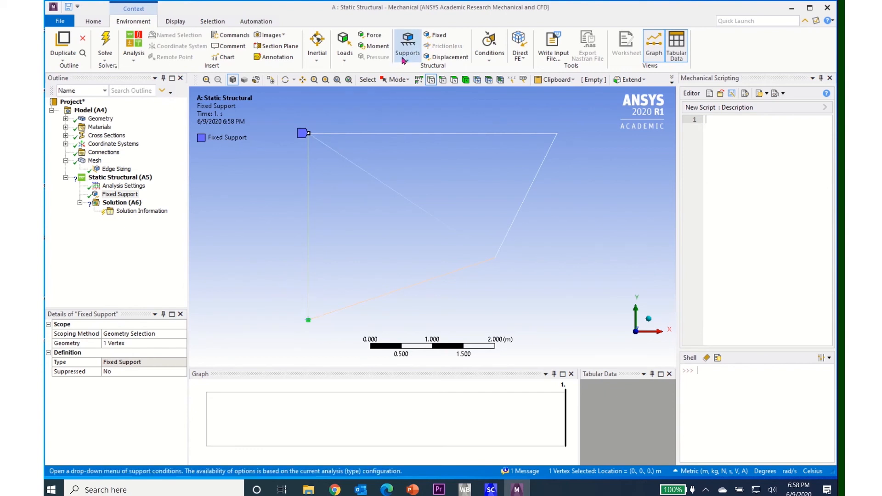
pyautogui.click(443, 57)
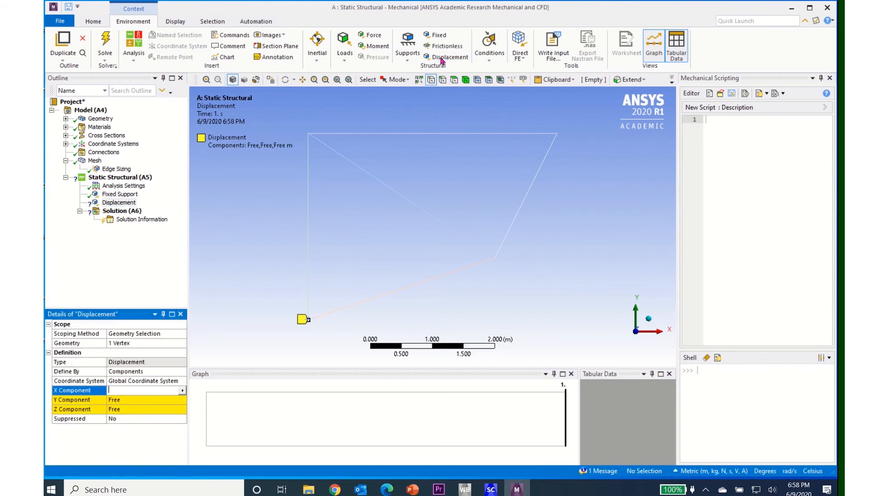
pyautogui.click(112, 346)
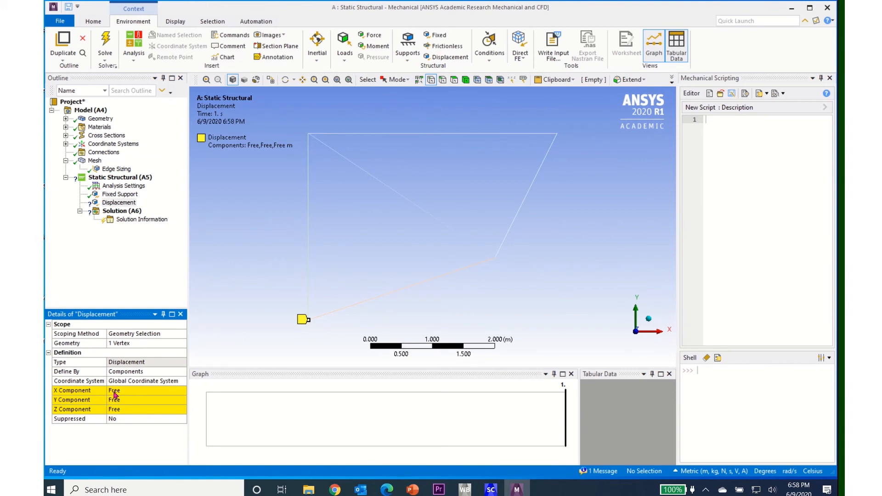
pyautogui.click(113, 391)
pyautogui.write('0')
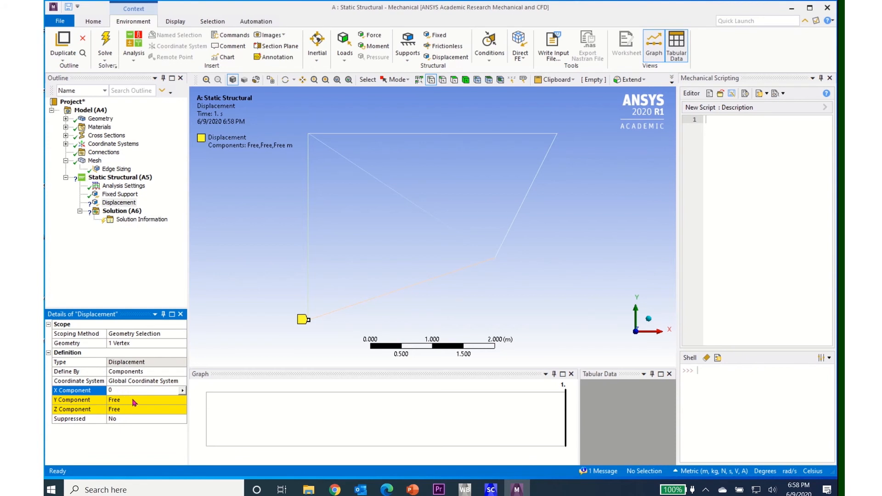
pyautogui.press('Return')
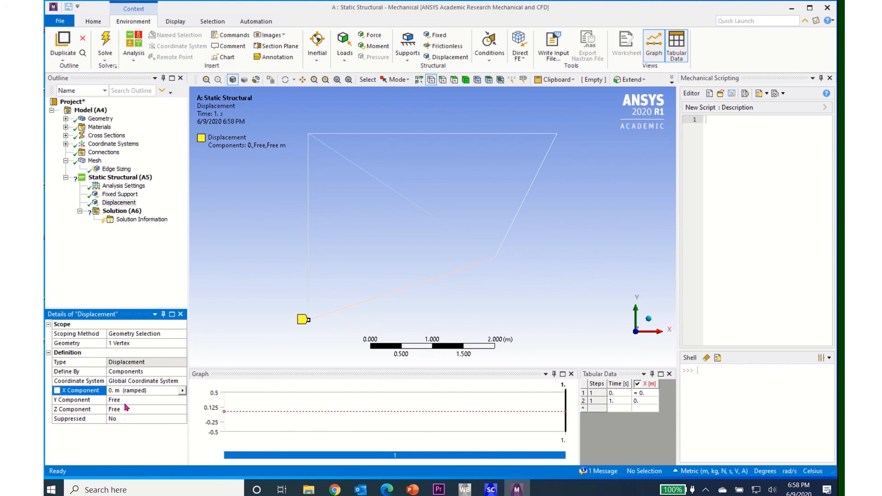
pyautogui.click(110, 194)
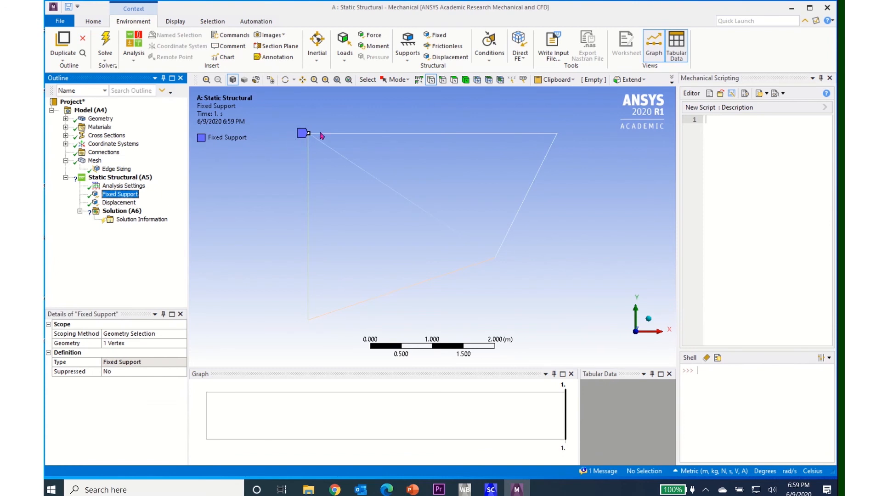
pyautogui.click(112, 203)
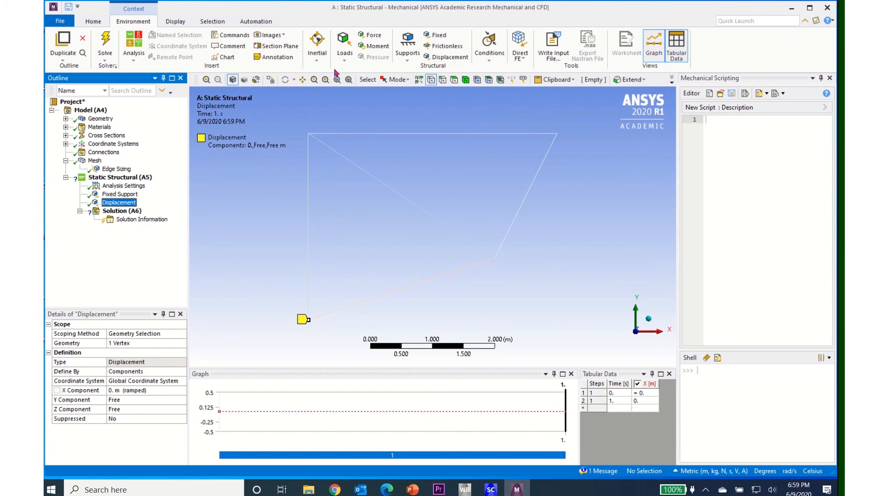
# Step: Add a force at the truss's upper-right vertex and define it by components
pyautogui.click(373, 36)
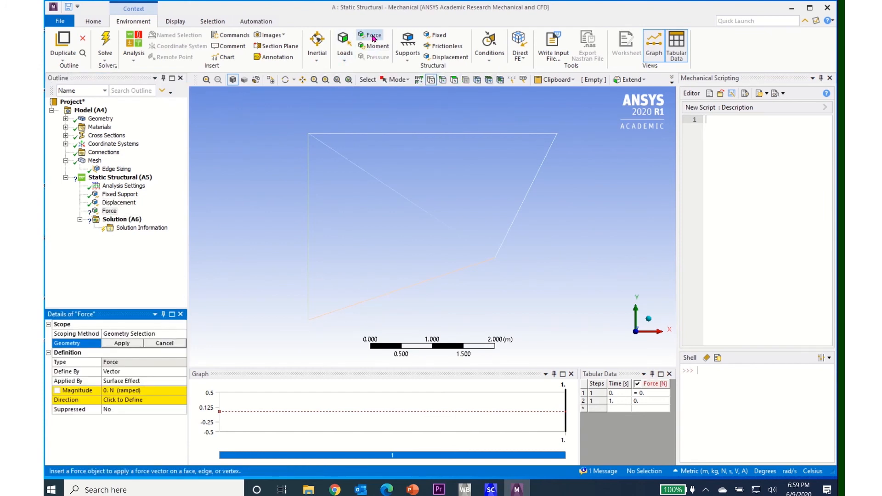
pyautogui.click(557, 134)
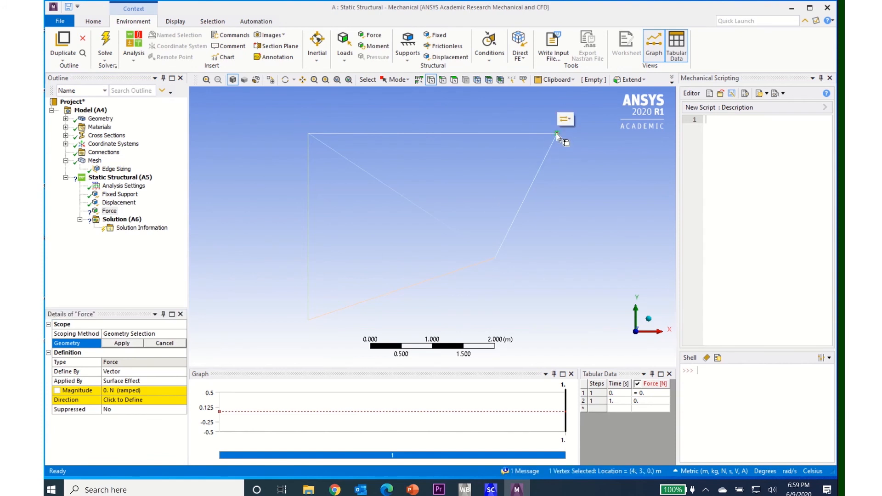
pyautogui.click(121, 344)
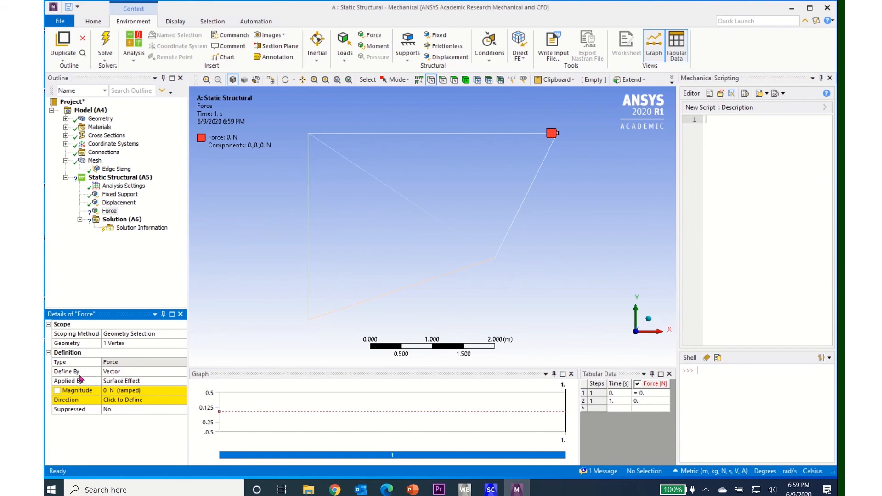
pyautogui.click(183, 374)
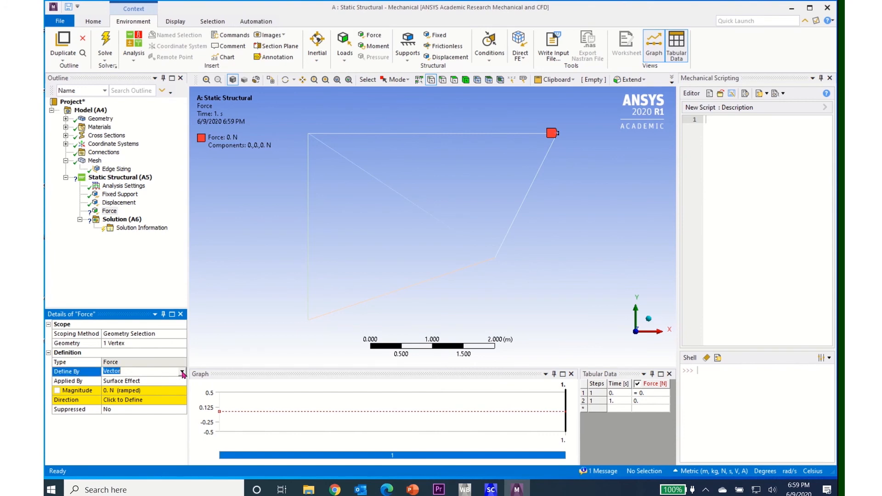
pyautogui.click(182, 373)
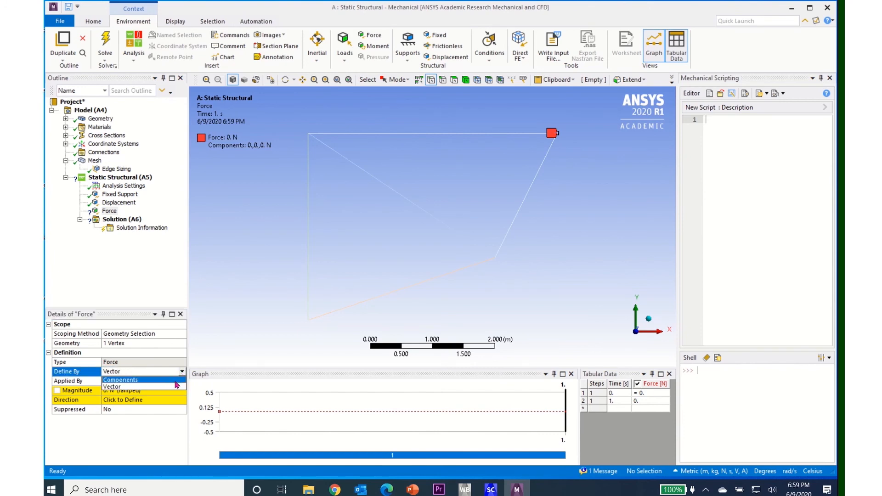
pyautogui.click(175, 380)
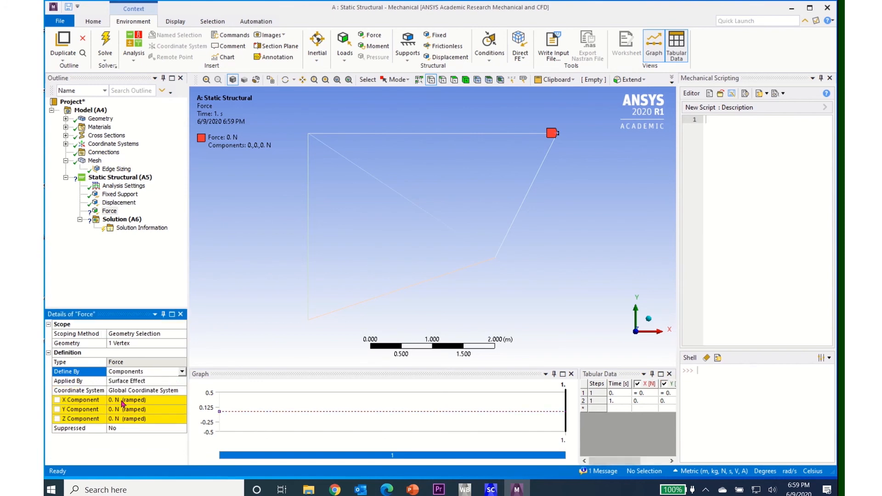
# Step: Set the force's X component to 200 N and its Y component to -1000 N
pyautogui.click(121, 400)
pyautogui.write('200')
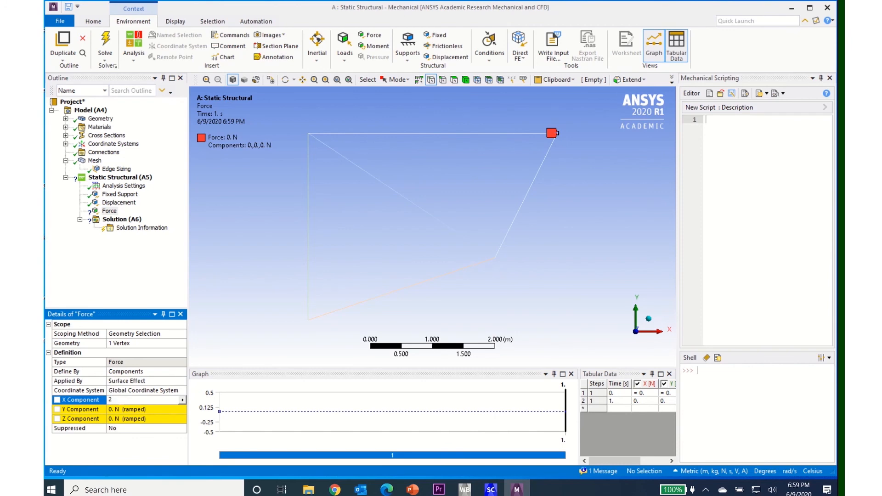
pyautogui.click(118, 409)
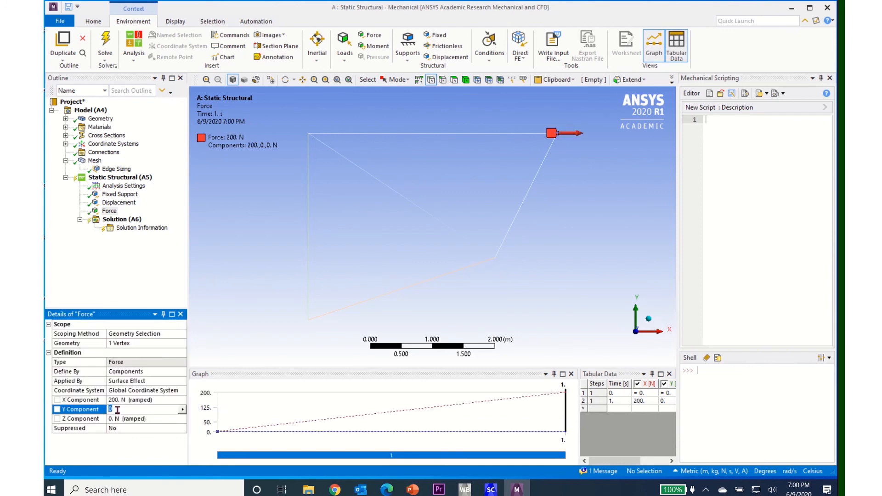
pyautogui.write('-1000')
pyautogui.press('Return')
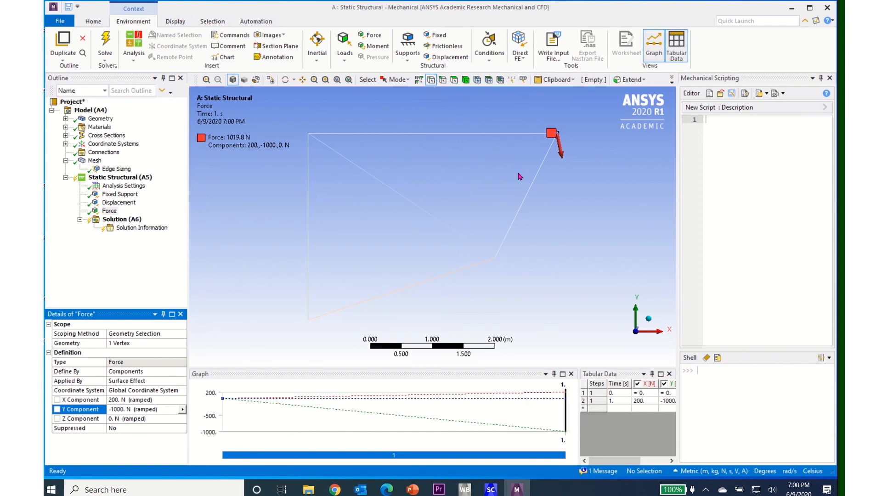
# Step: Add a total deformation result and a Beam Tool to the solution
pyautogui.click(111, 220)
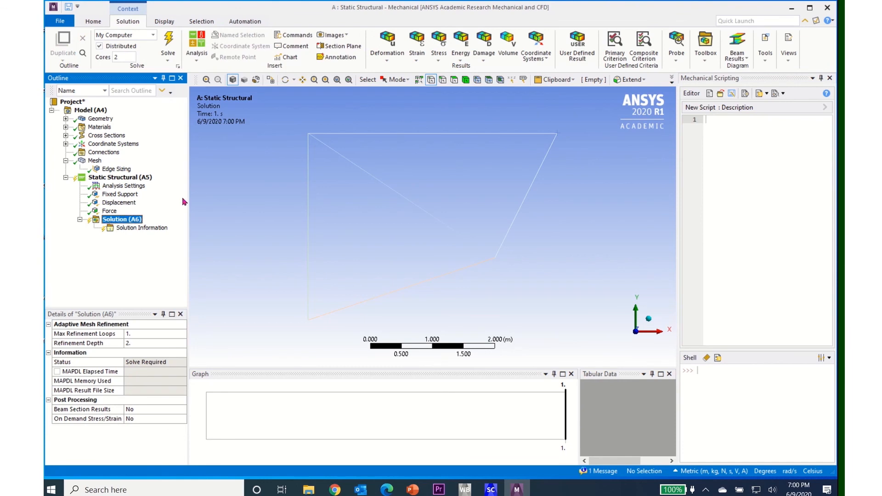
pyautogui.click(385, 63)
pyautogui.click(392, 69)
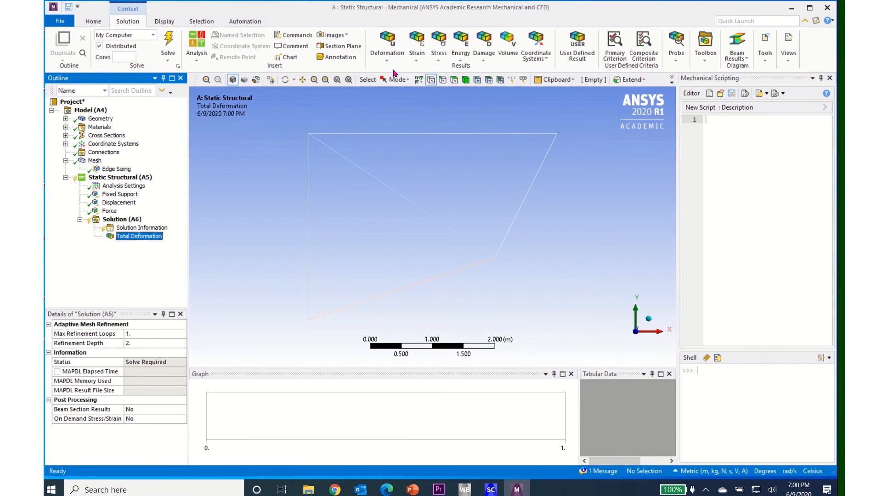
pyautogui.click(439, 62)
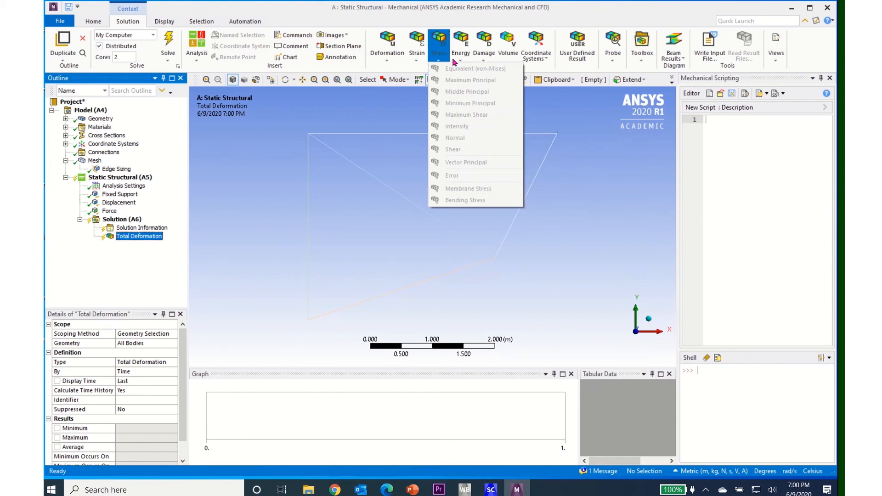
pyautogui.click(641, 63)
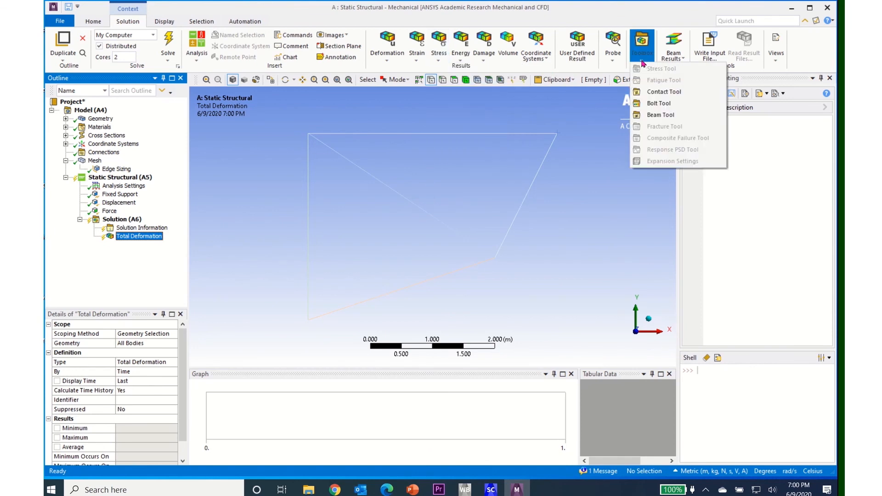
pyautogui.click(650, 116)
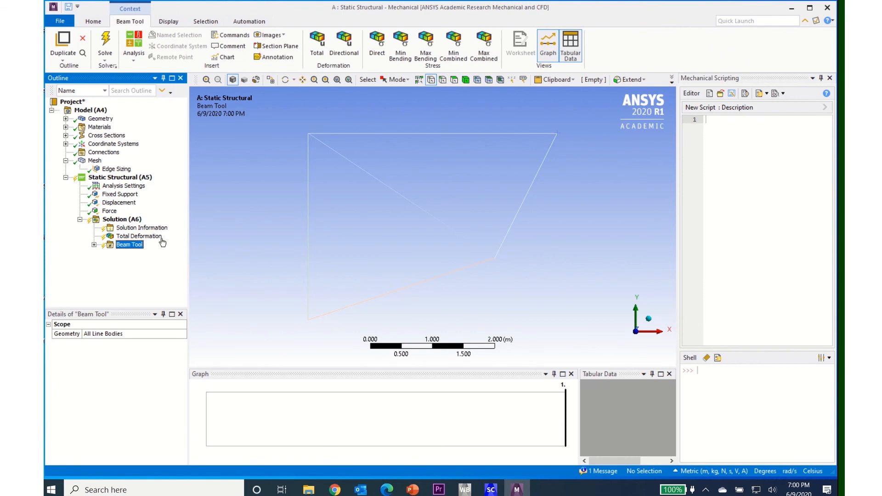
# Step: Expand the Beam Tool and add maximum and minimum bending stress results to it
pyautogui.click(94, 244)
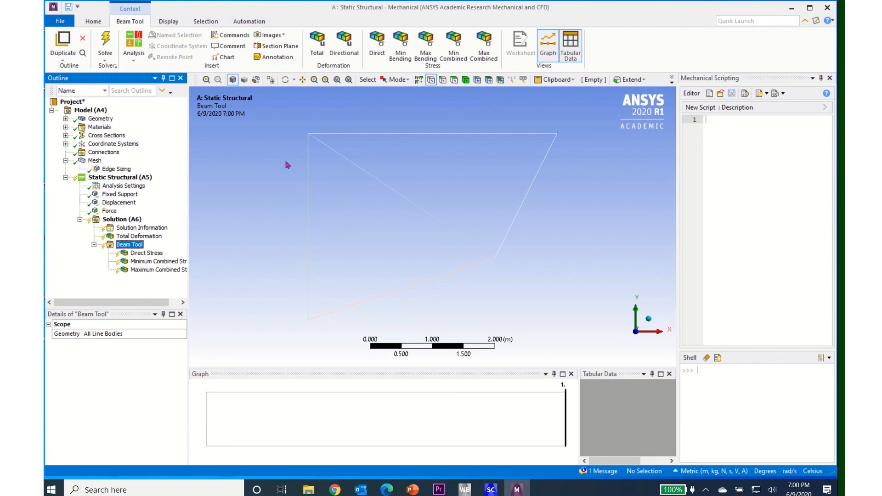
pyautogui.click(427, 49)
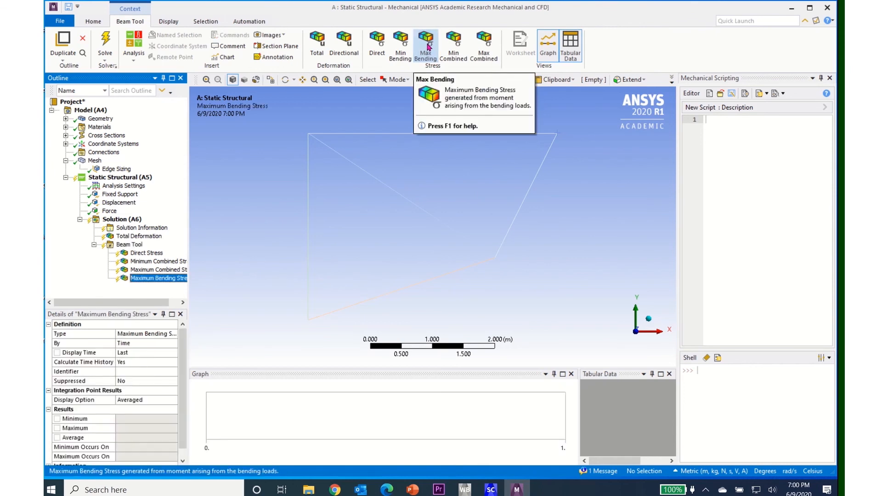
pyautogui.click(402, 55)
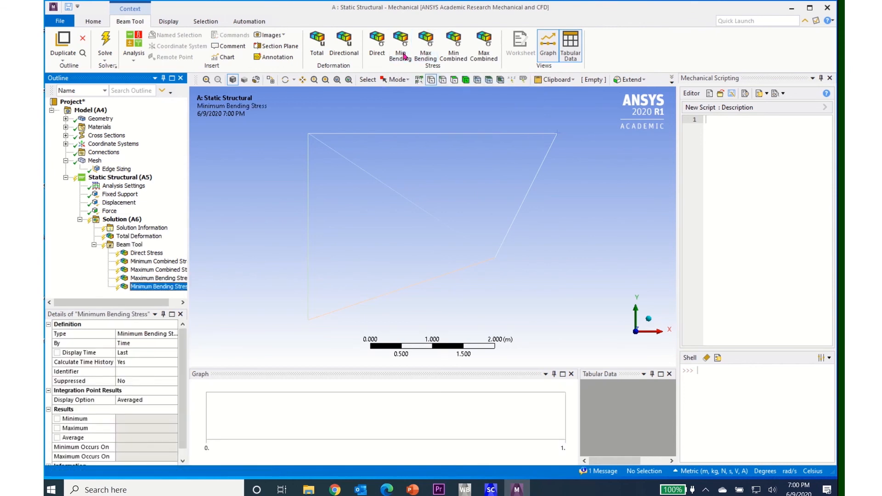
pyautogui.click(377, 50)
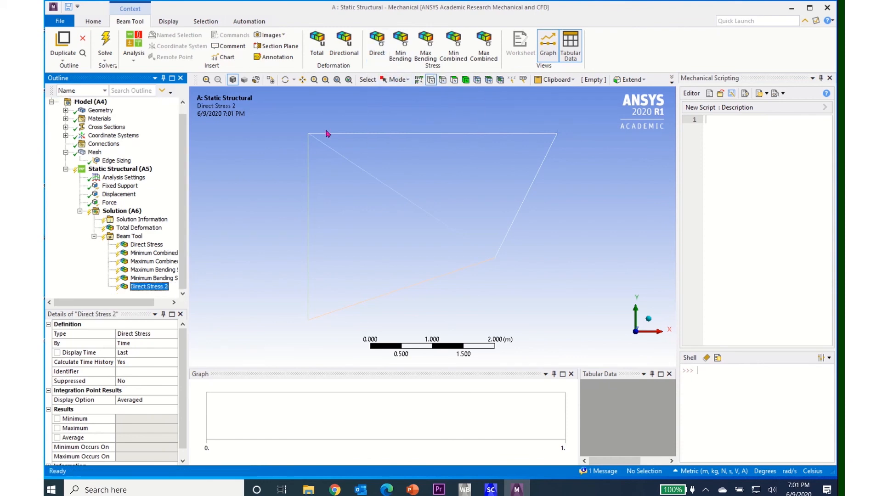
pyautogui.rightClick(146, 287)
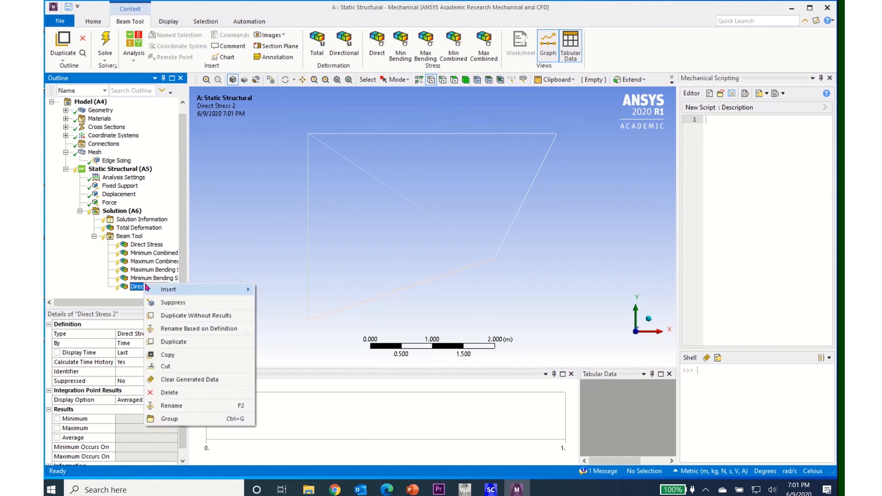
pyautogui.click(170, 393)
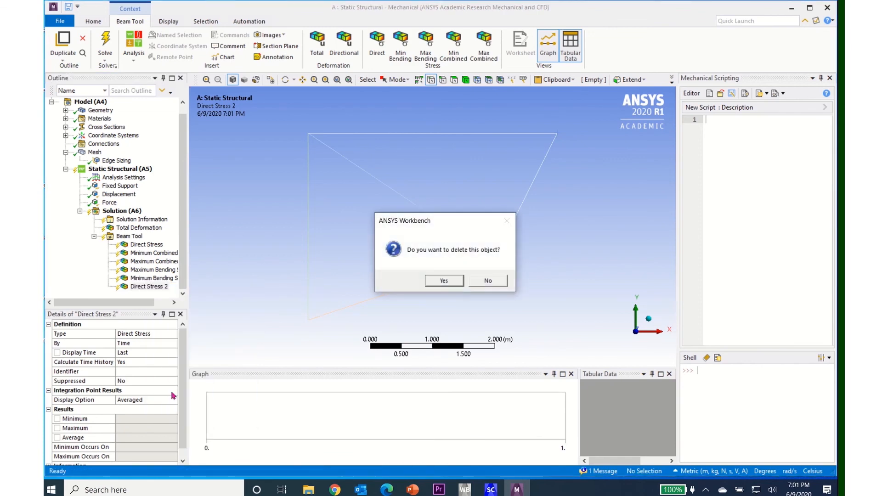
pyautogui.click(444, 281)
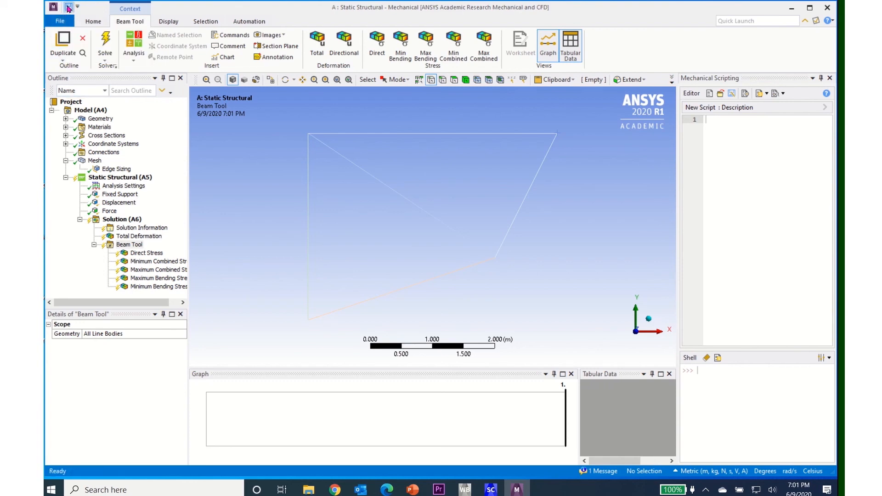
# Step: Solve the analysis and review the direct stress, minimum and maximum combined stress, and total deformation results on the truss
pyautogui.click(105, 40)
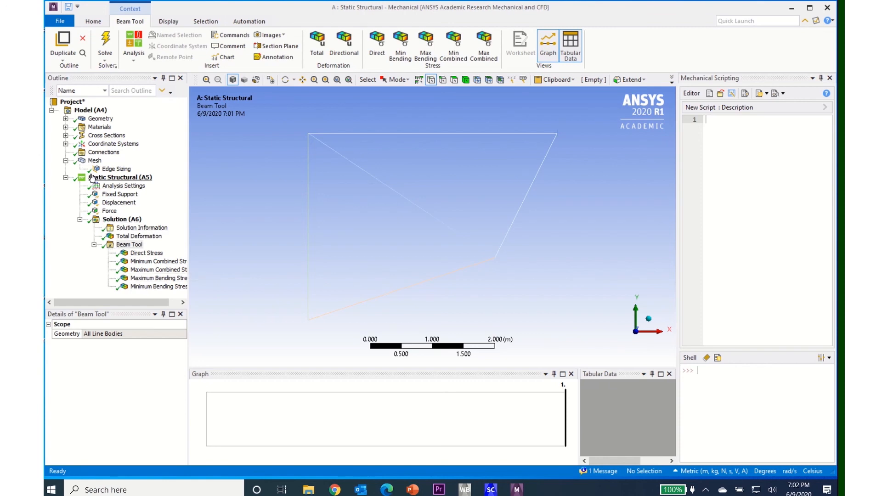
pyautogui.click(142, 253)
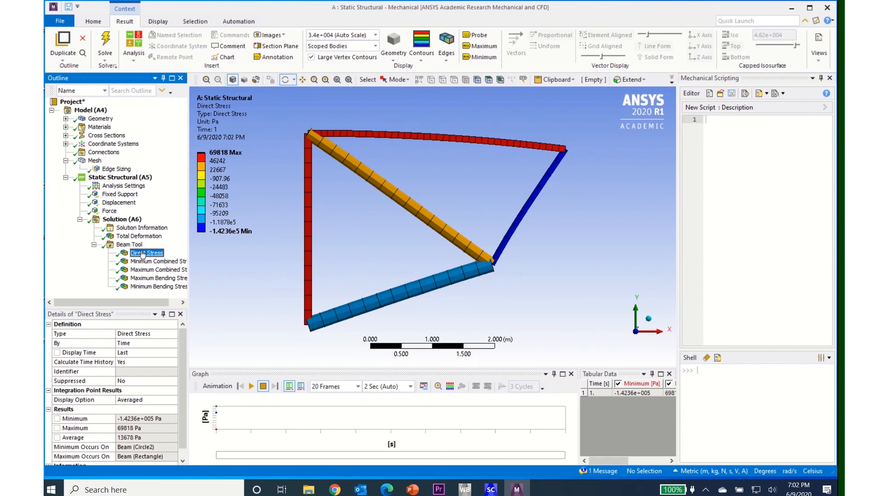
pyautogui.click(143, 262)
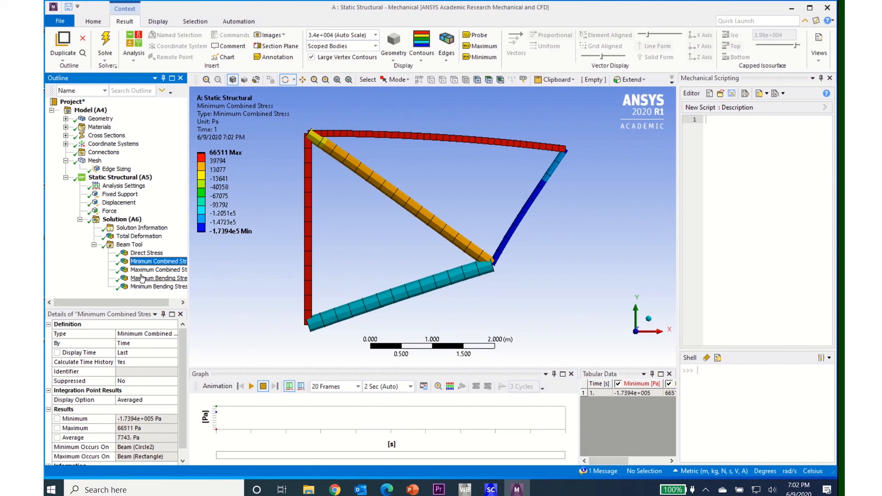
pyautogui.click(145, 271)
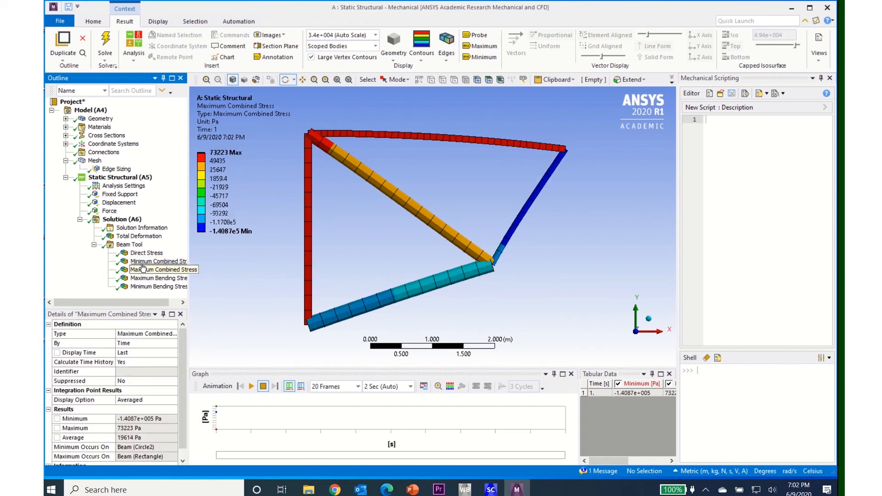
pyautogui.click(125, 237)
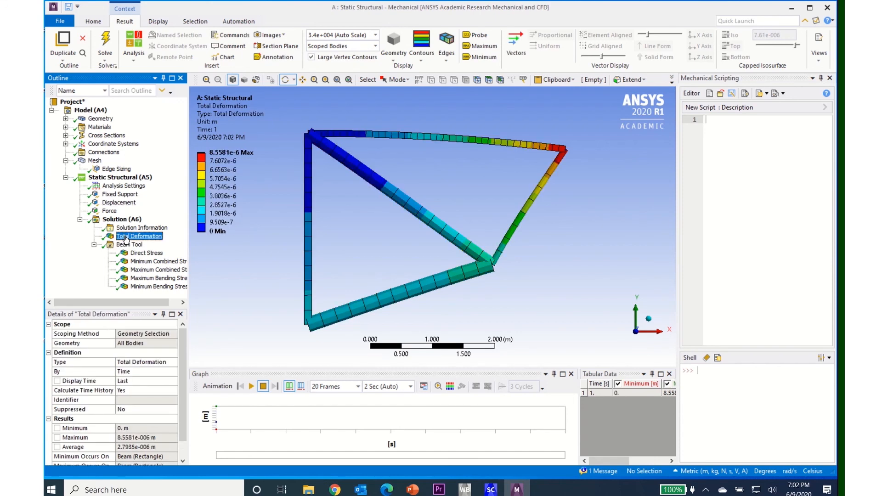